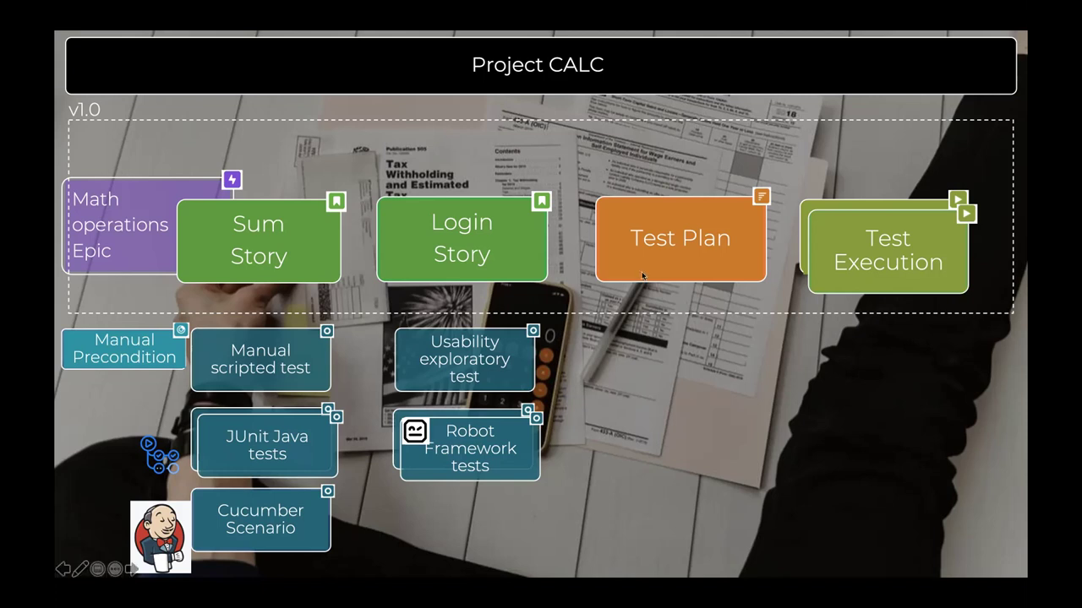
Step: Switch from the slide show to Chrome with the Calculator project's Xray Test Coverage settings
key("super+Tab")
key("super+Tab")
key("super+Tab")
mouse_move(382, 602)
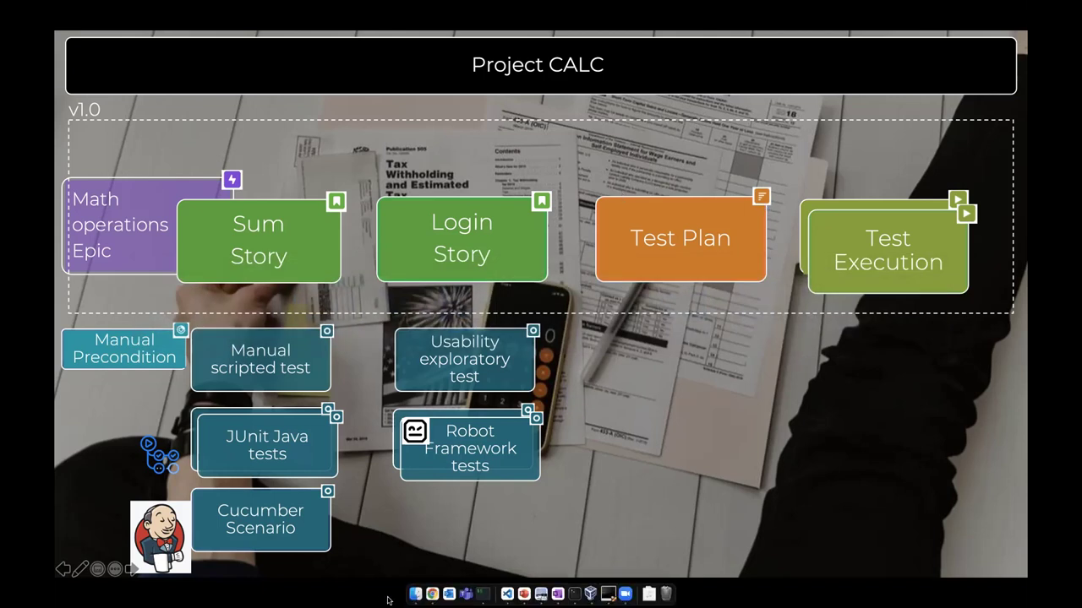
left_click(432, 594)
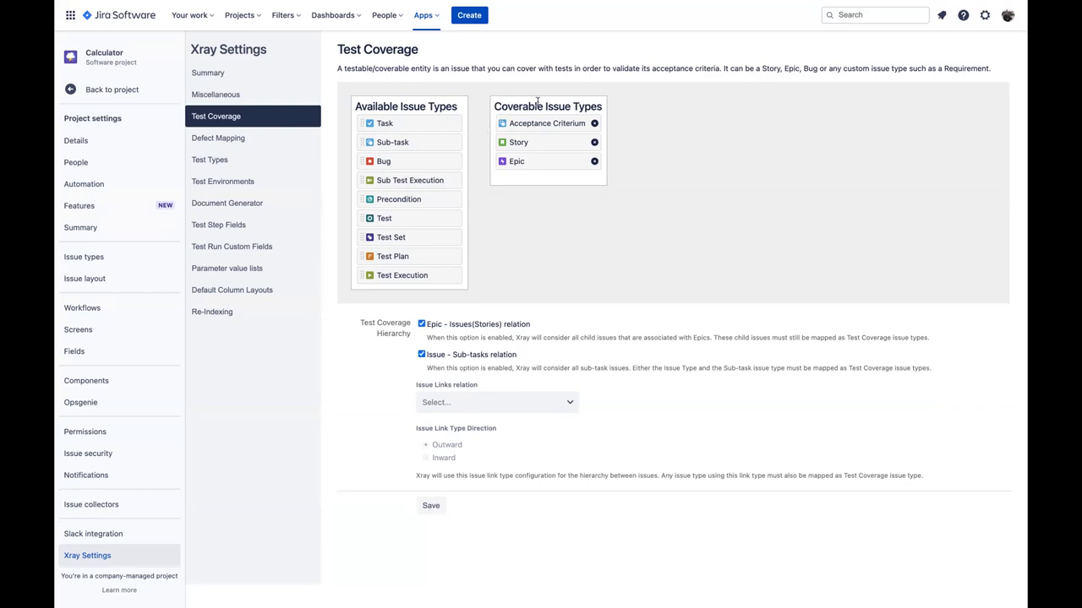
Step: Add Bug to the coverable issue types in the Test Coverage settings and remove it again
left_click_drag(600, 107, 494, 106)
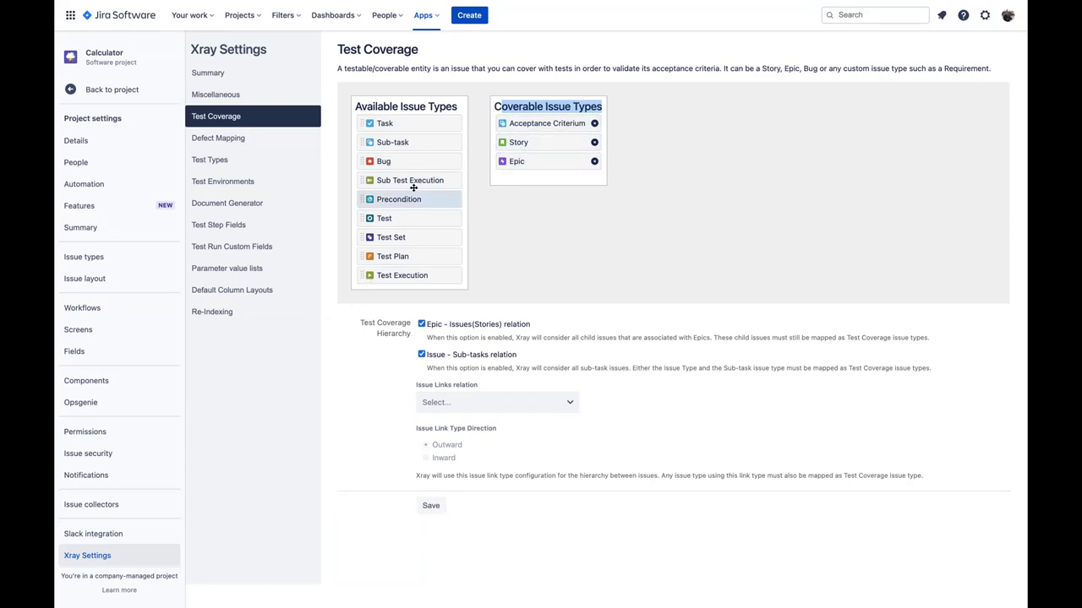
left_click(576, 207)
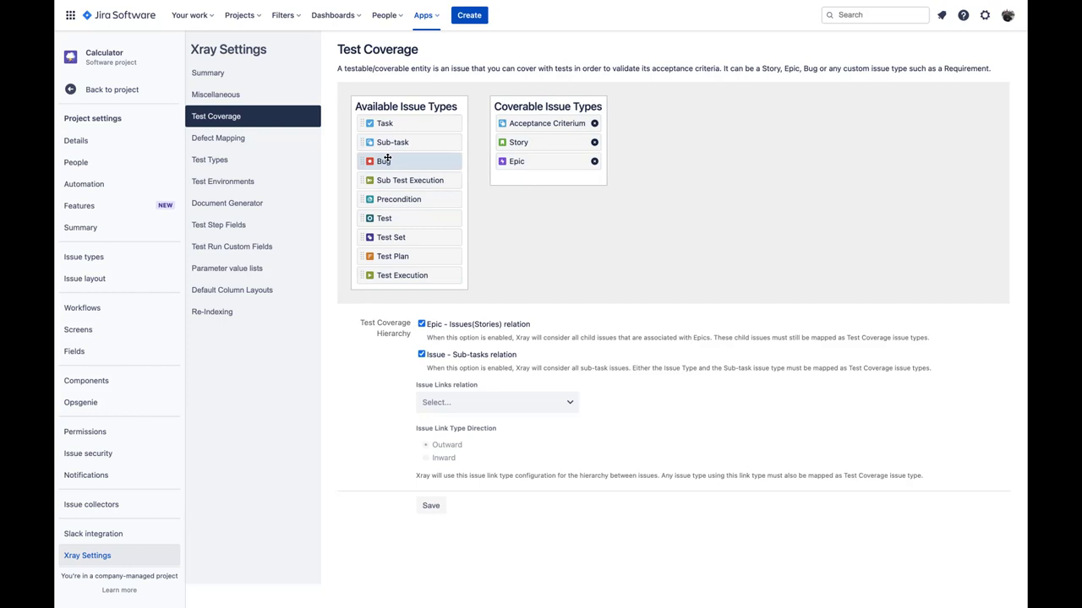
left_click_drag(387, 159, 527, 162)
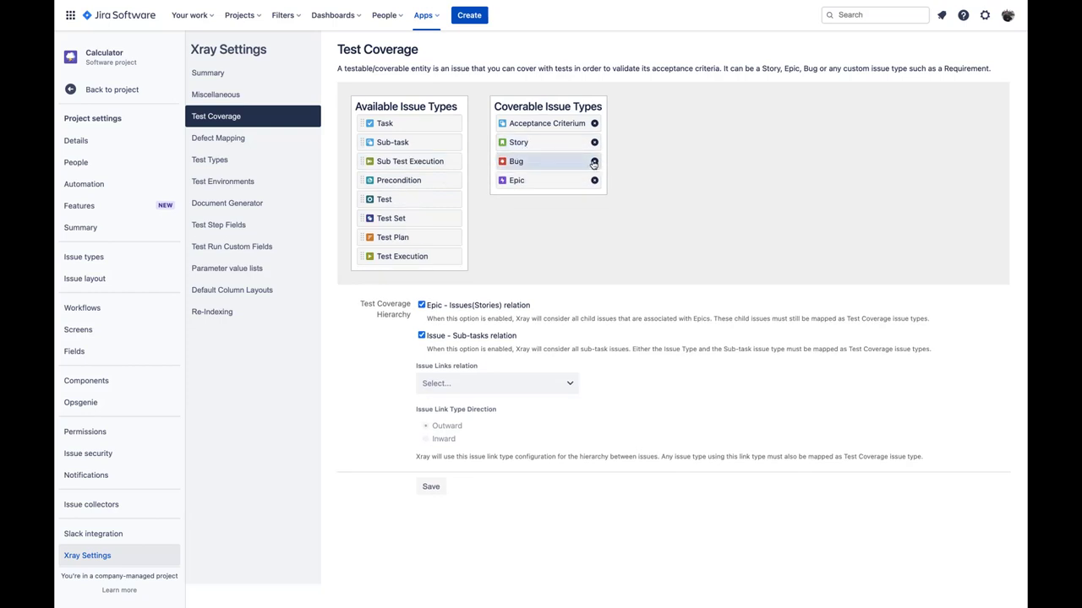
left_click(594, 162)
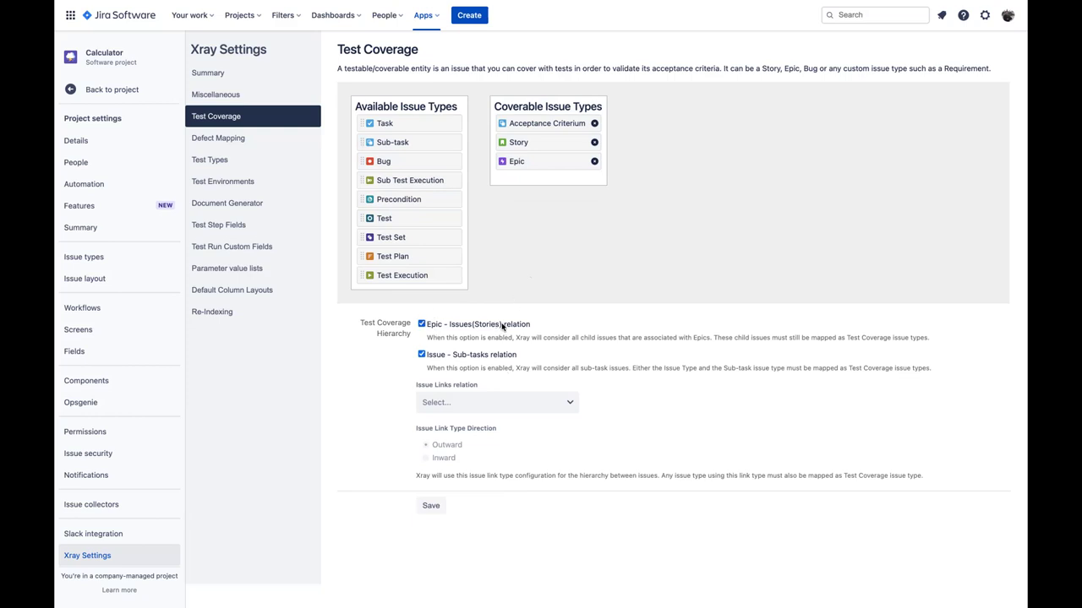
Step: Open the Defect Mapping settings and try to map Epic as a defect issue type
left_click(230, 141)
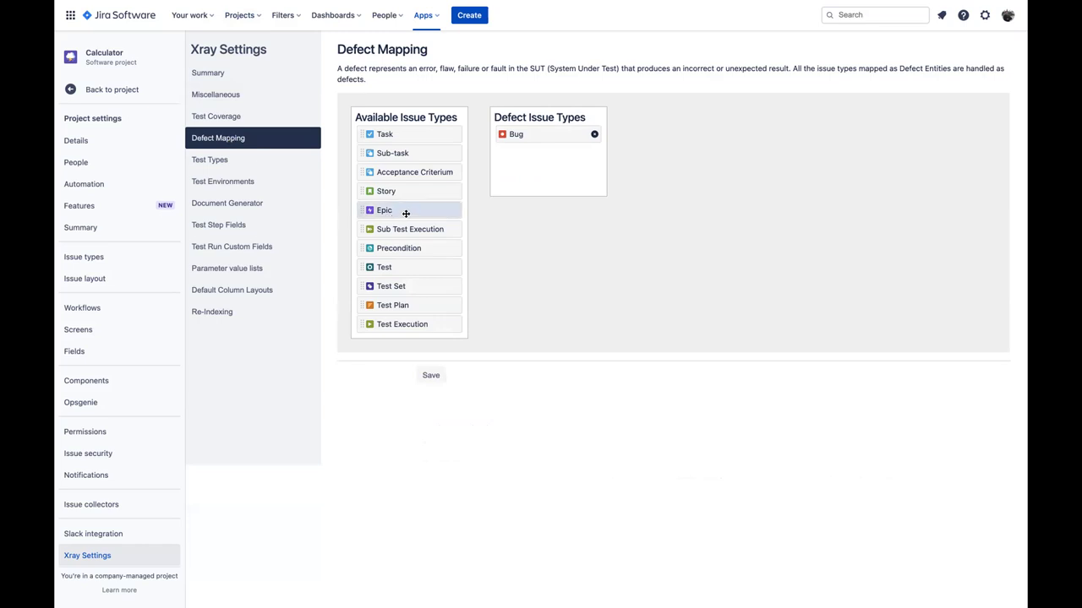
left_click_drag(405, 213, 507, 146)
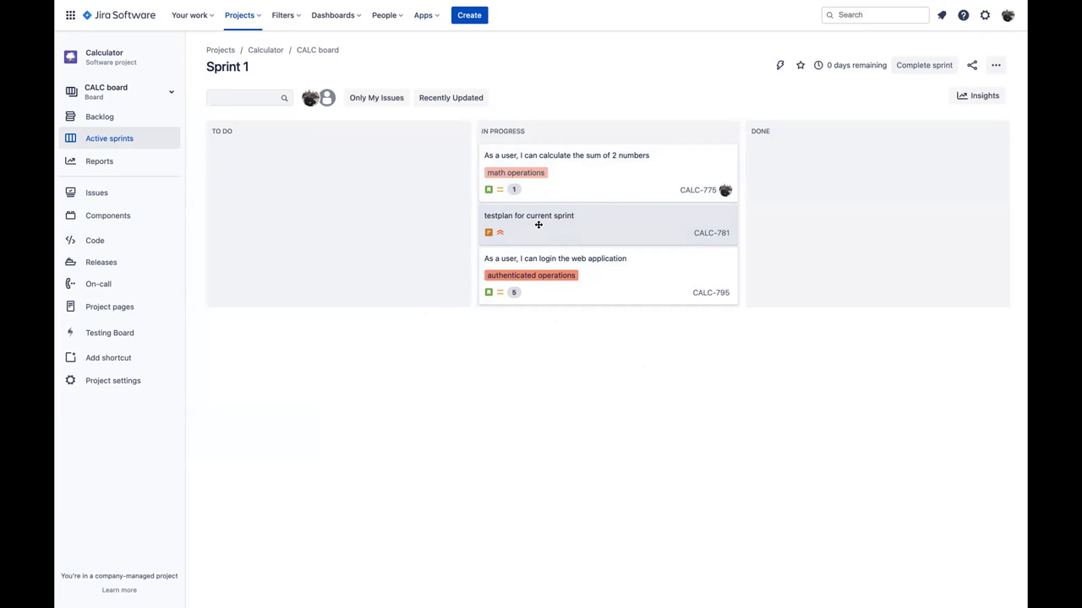
Step: Open the board view of the current sprint's test plan and examine the tests, status and available actions in its folders
left_click(538, 226)
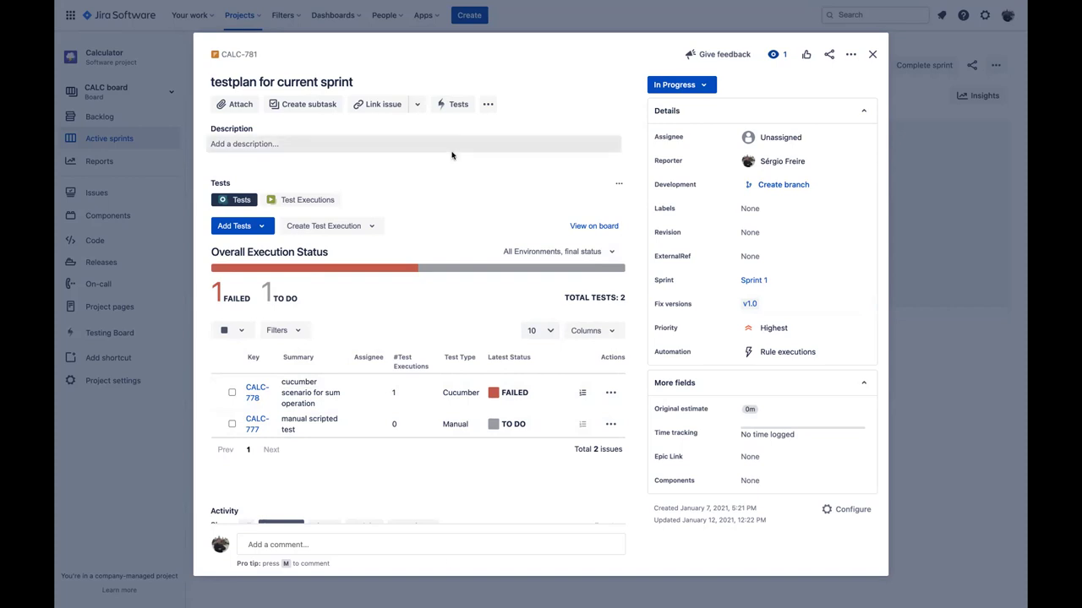
left_click(610, 228)
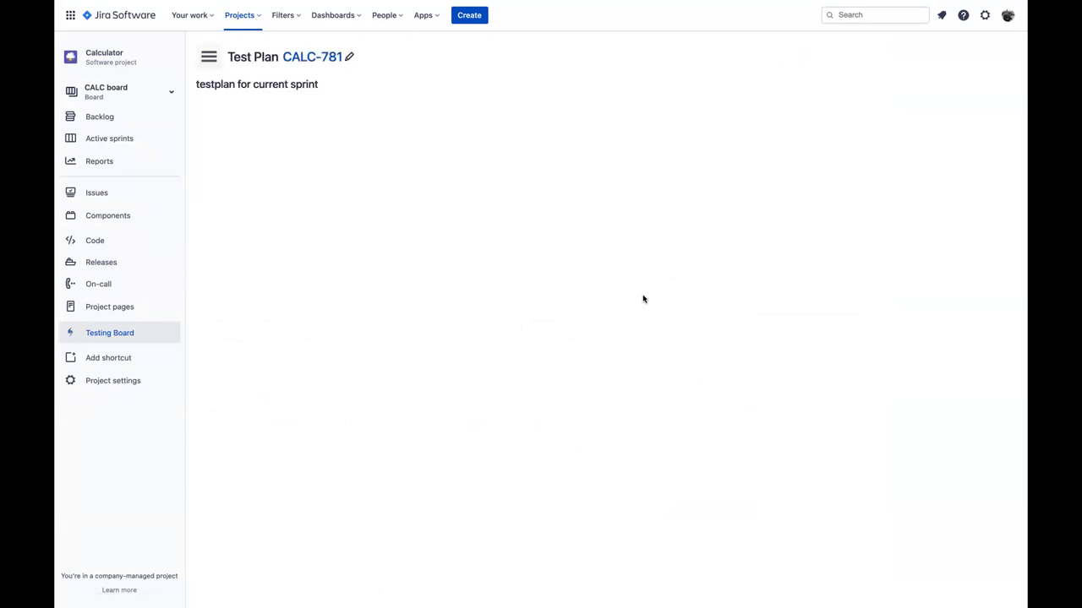
left_click(245, 152)
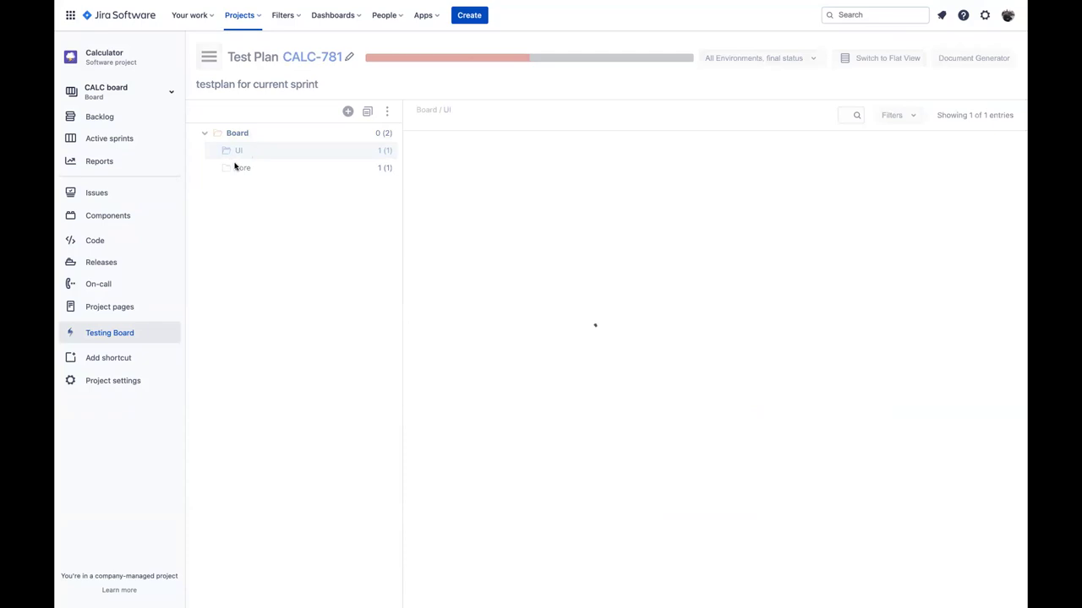
left_click(237, 168)
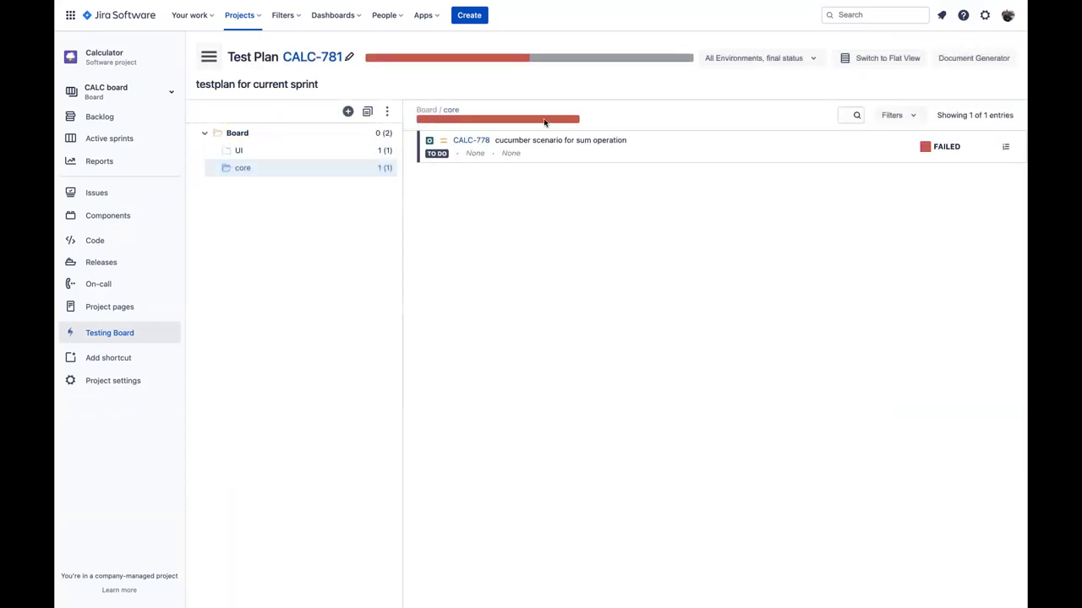
mouse_move(544, 123)
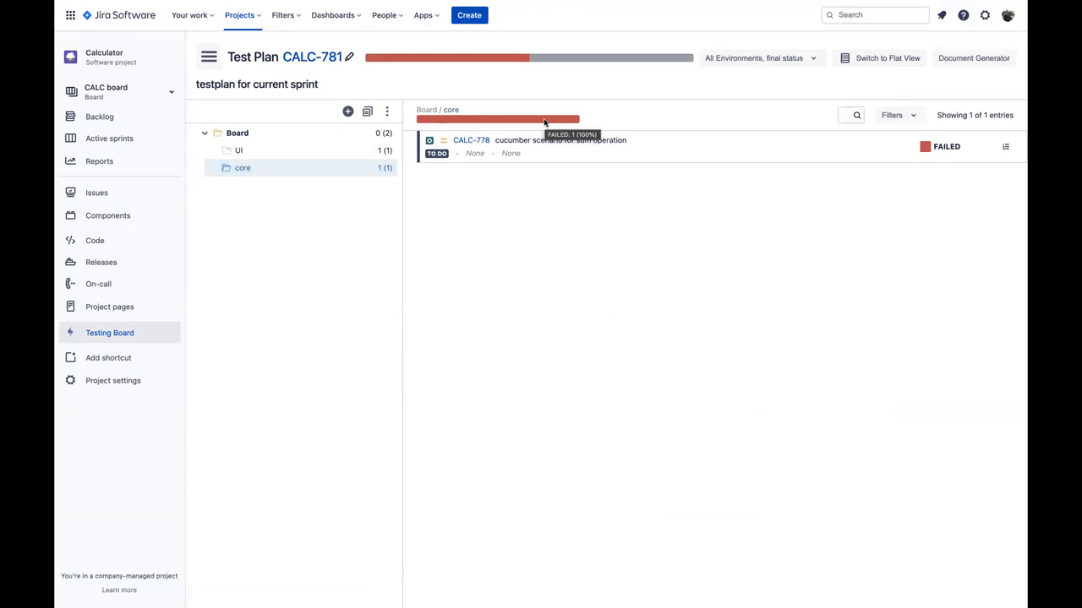
right_click(314, 173)
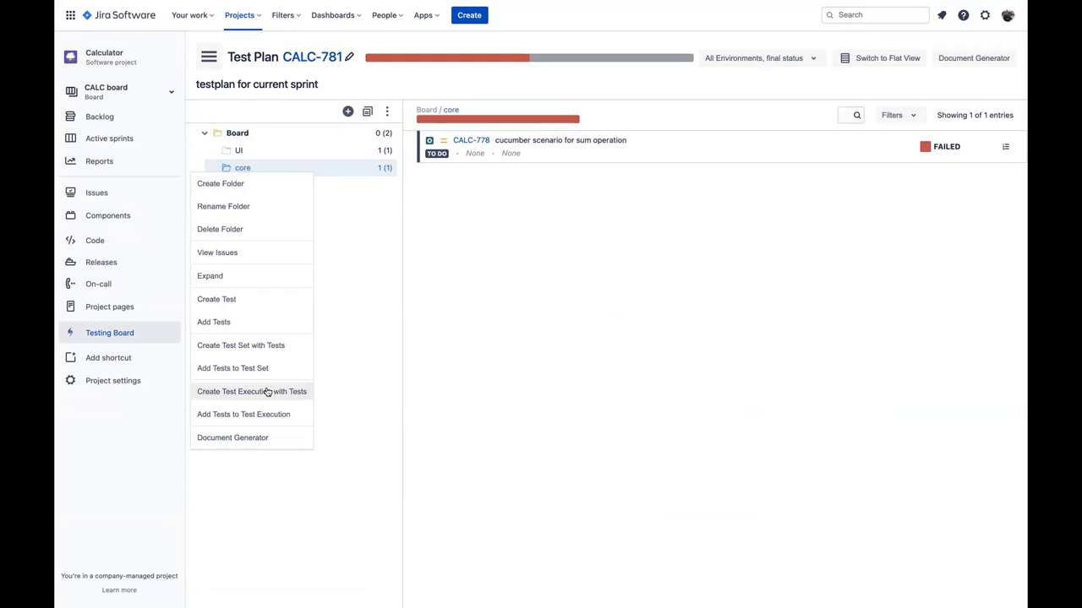
left_click(555, 321)
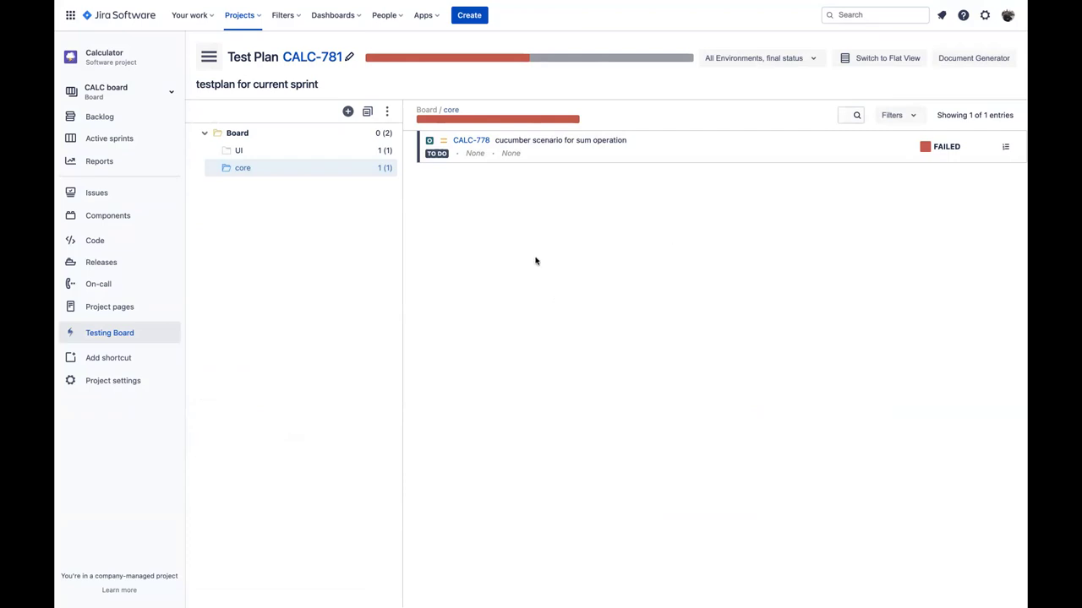
Step: Return to the active sprint from the test plan issue and open the story about calculating the sum of 2 numbers
left_click(330, 59)
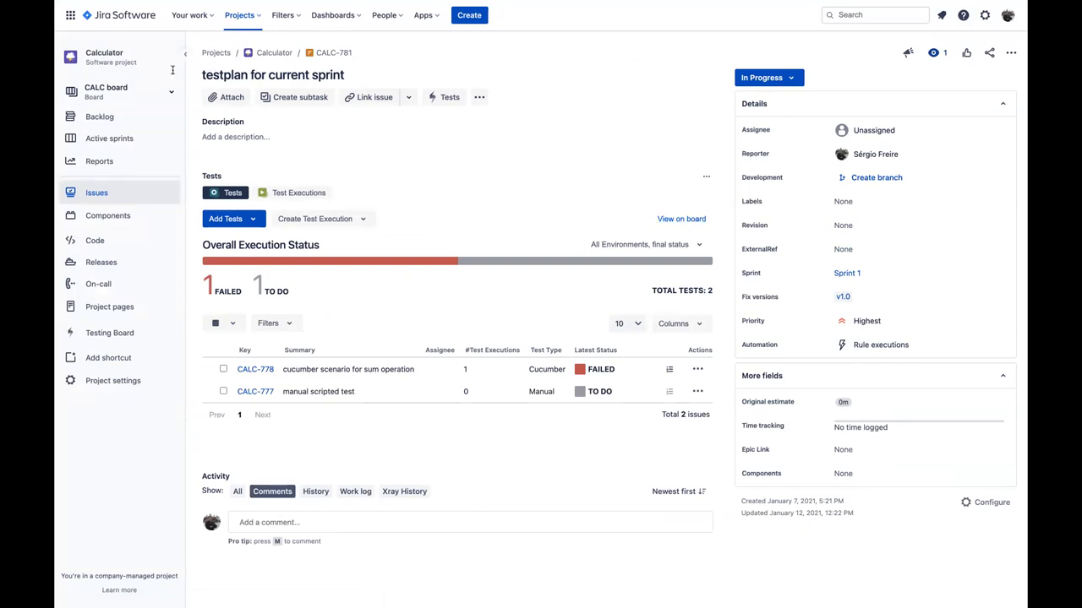
left_click(106, 140)
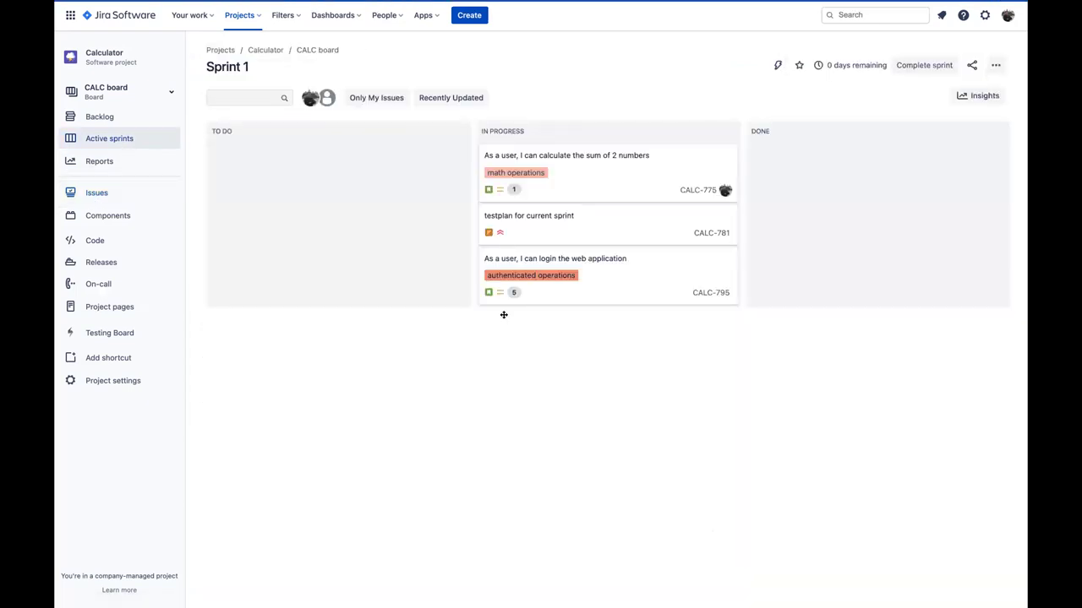
left_click(591, 184)
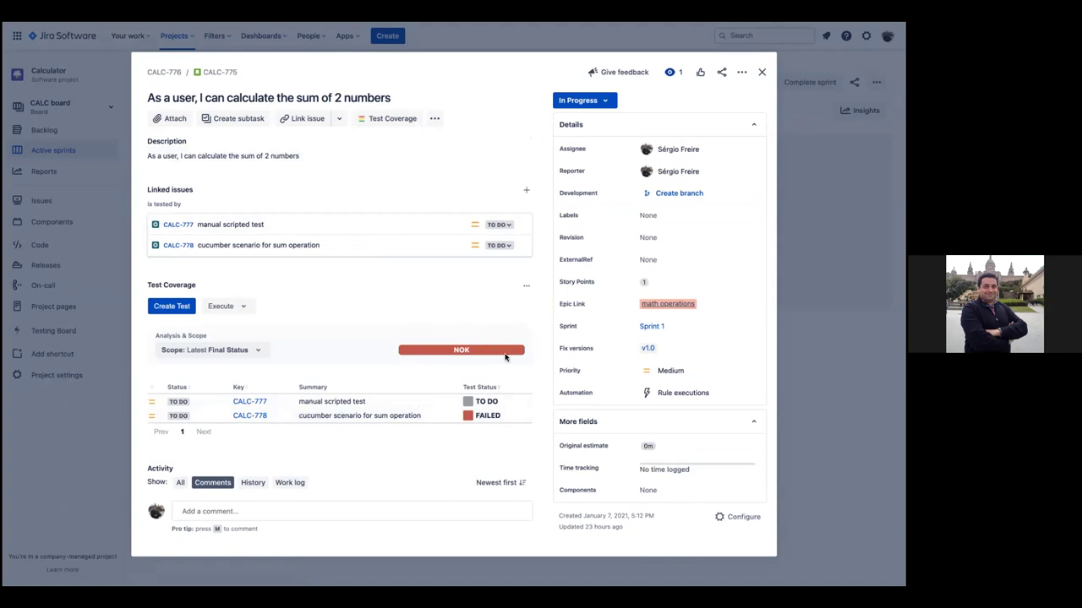
Step: Analyse the story's test coverage by version, for the Calculator project's version v2.0
left_click(207, 350)
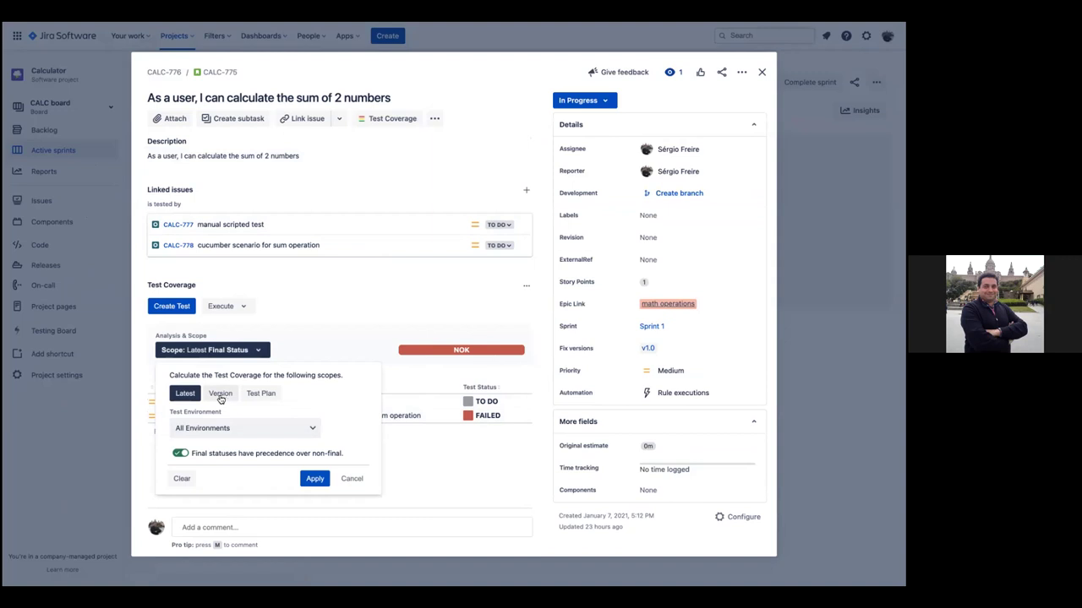
left_click(221, 395)
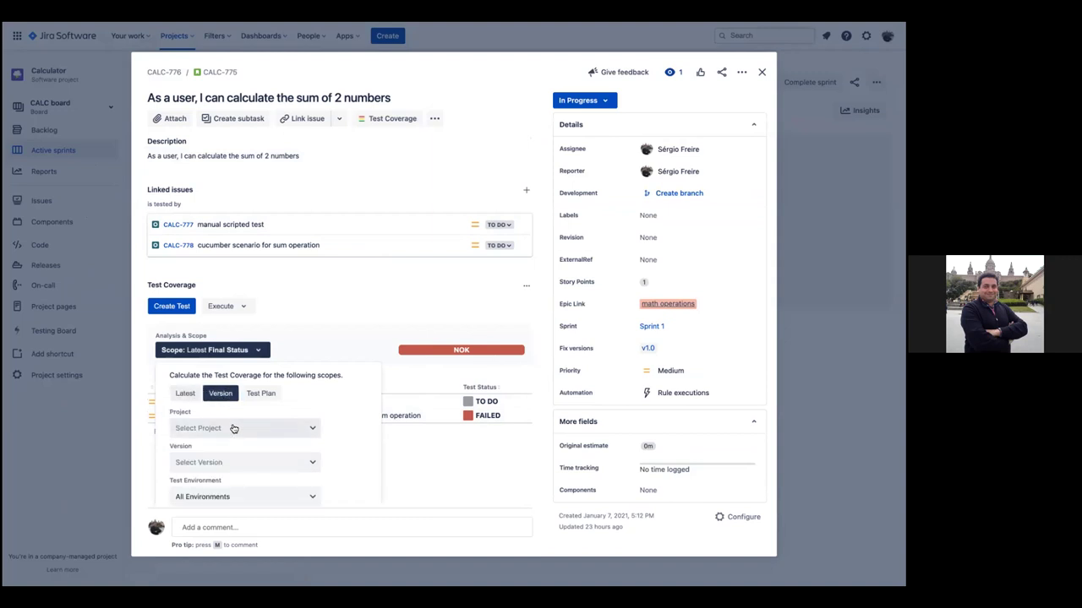
left_click(235, 428)
left_click(207, 479)
left_click(232, 462)
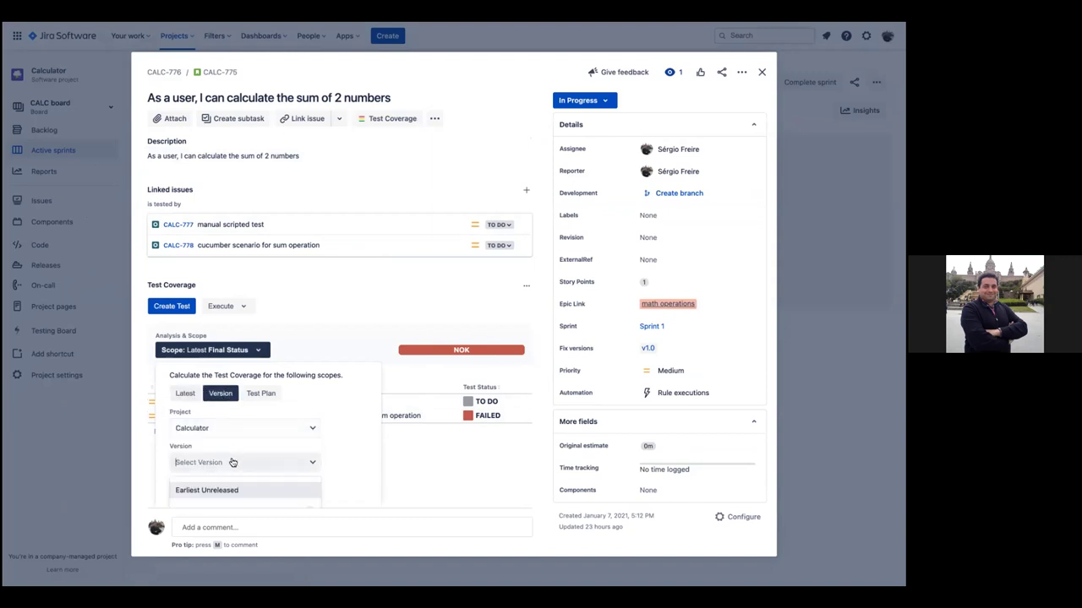
scroll(218, 486, "down", 2)
left_click(221, 443)
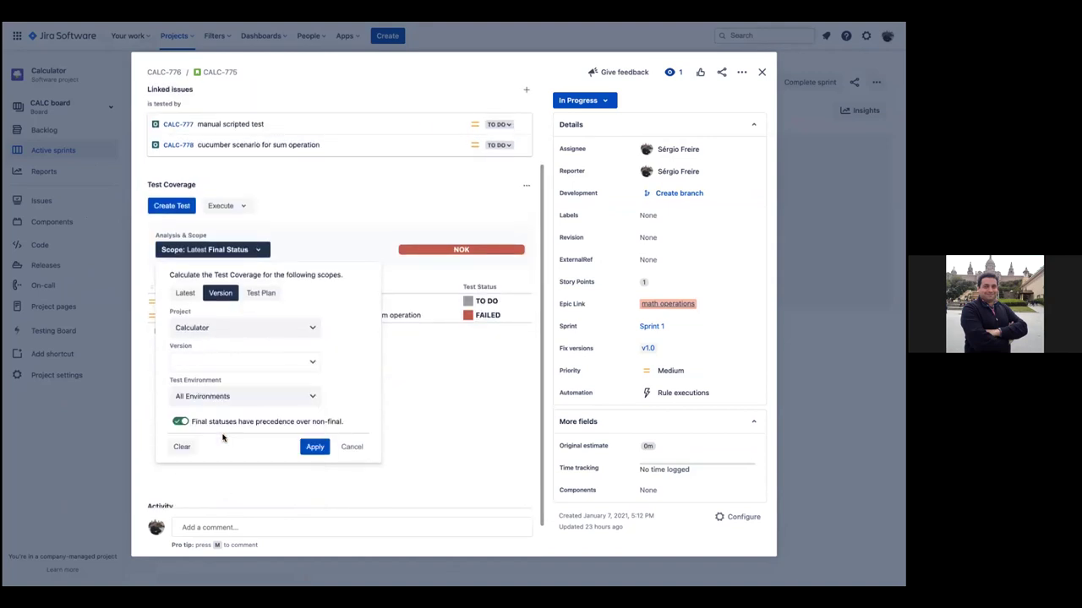
left_click(312, 445)
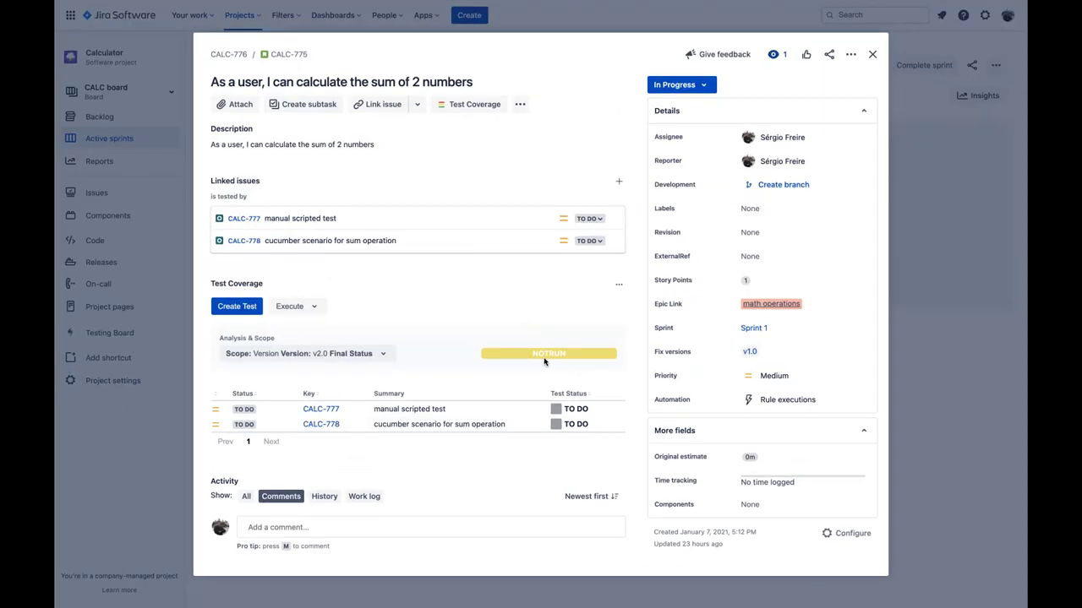
Step: Set the story's test coverage scope back to Latest
left_click(336, 362)
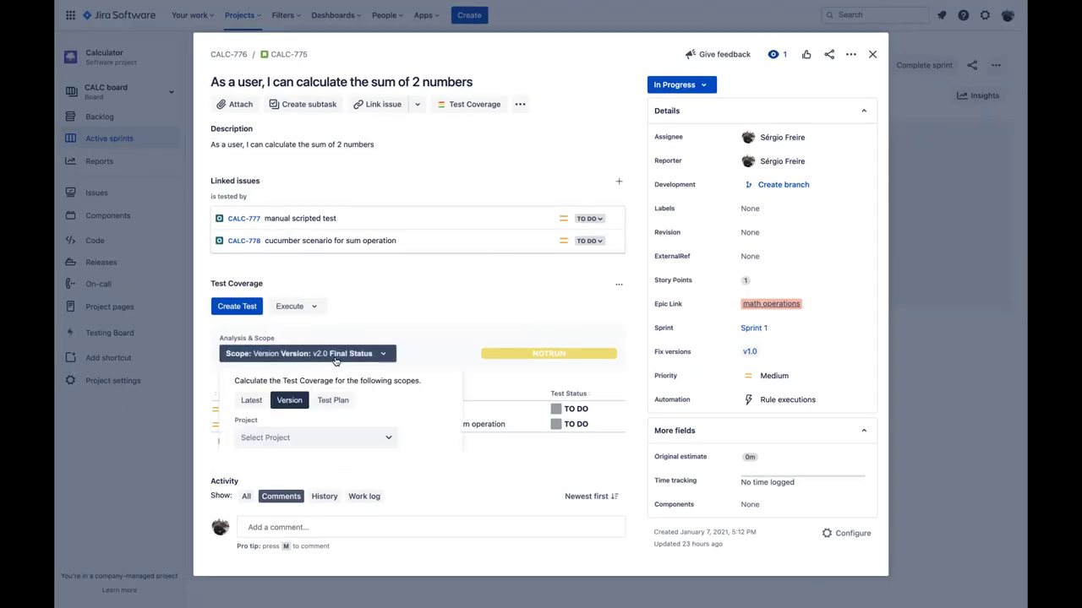
left_click(256, 401)
left_click(391, 492)
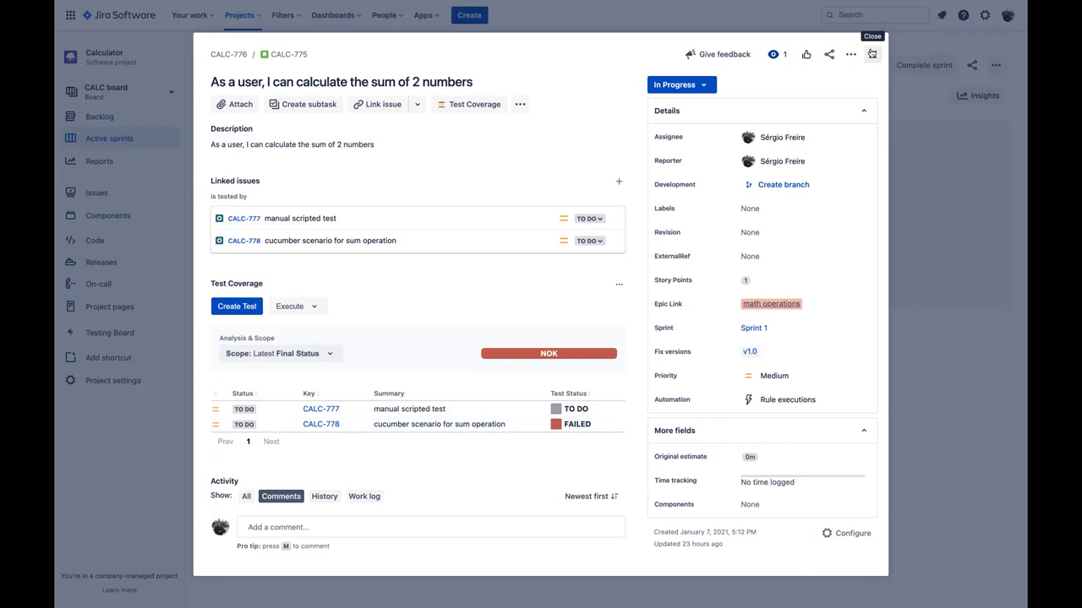
Step: Open the manual scripted test covering the story and examine its steps, expanding the first step's details
left_click(326, 409)
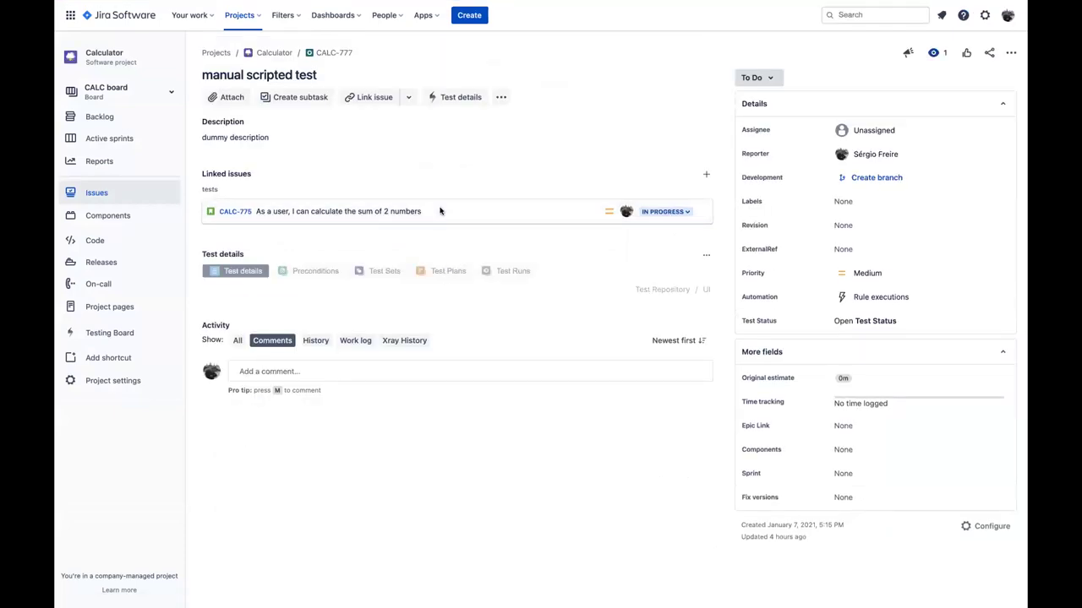
scroll(340, 250, "down", 2)
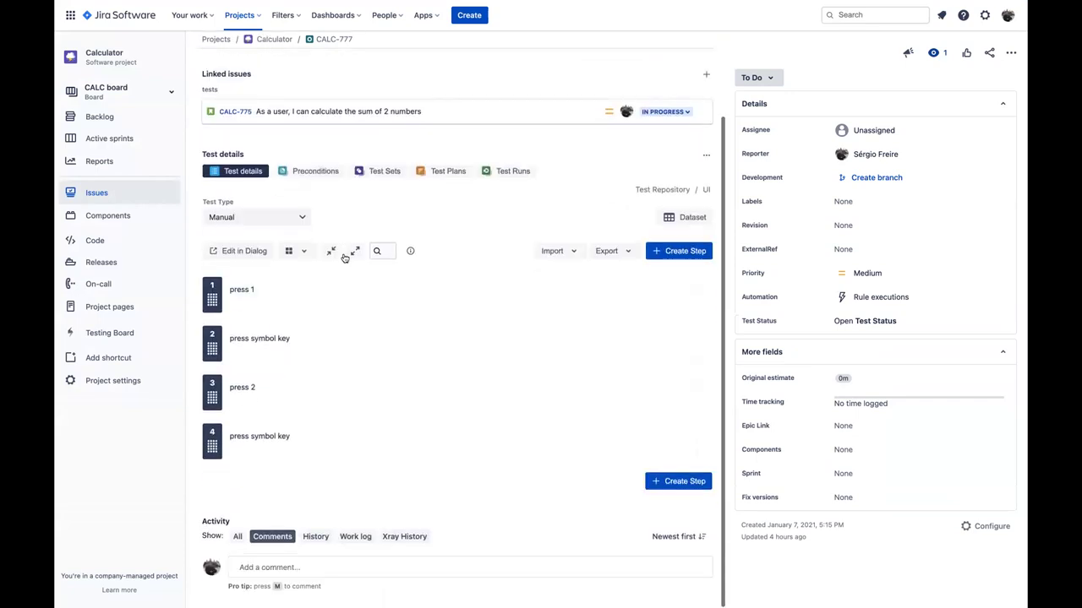
left_click(374, 297)
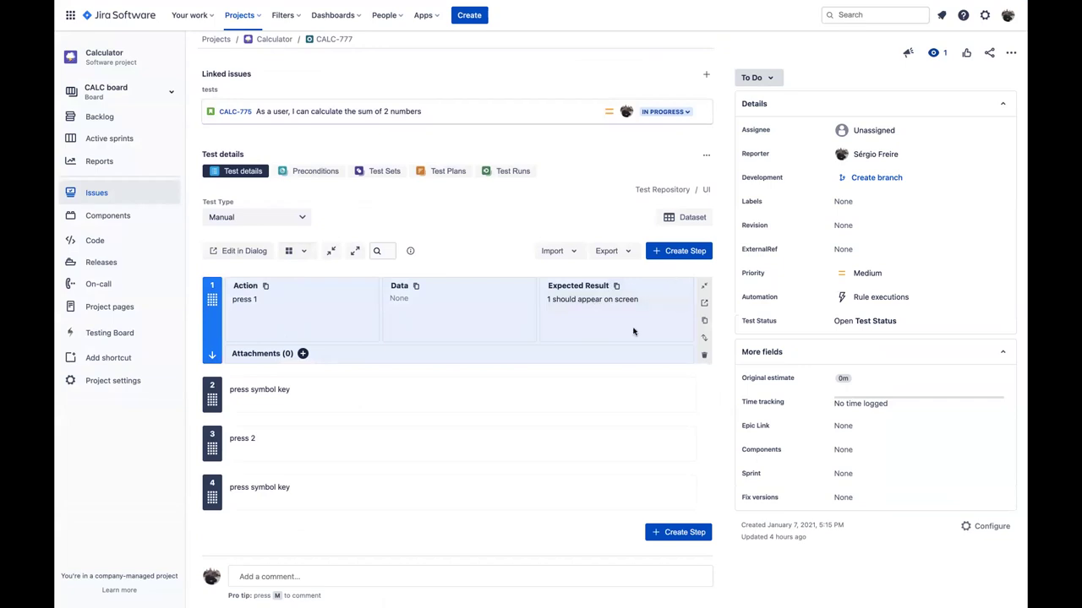
scroll(541, 342, "down", 1)
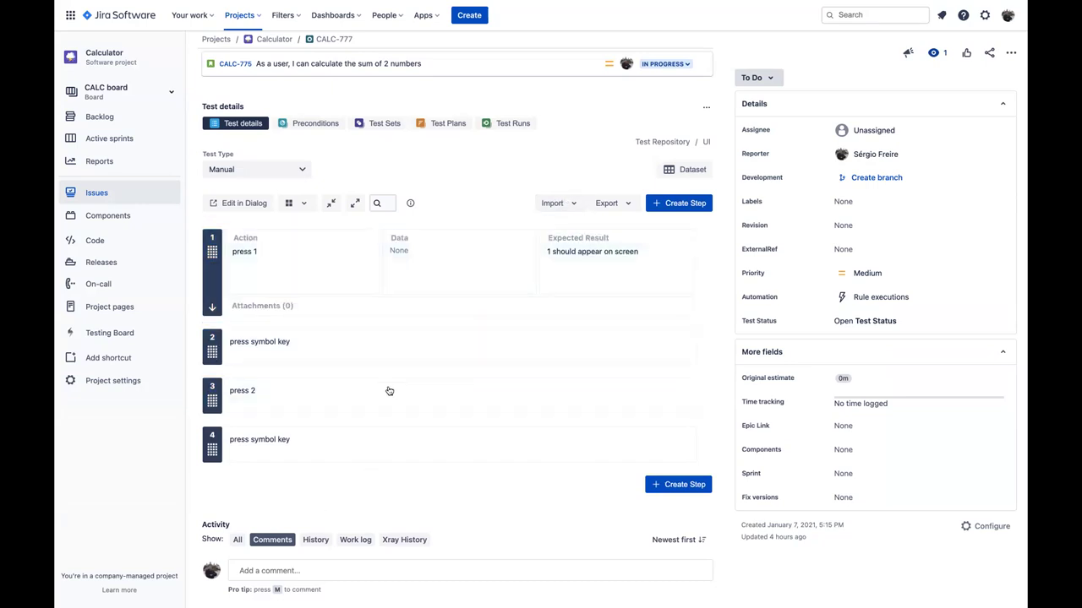
Step: From the active sprint, open the testplan for current sprint and begin a test execution including only tests with status TO DO
left_click(124, 147)
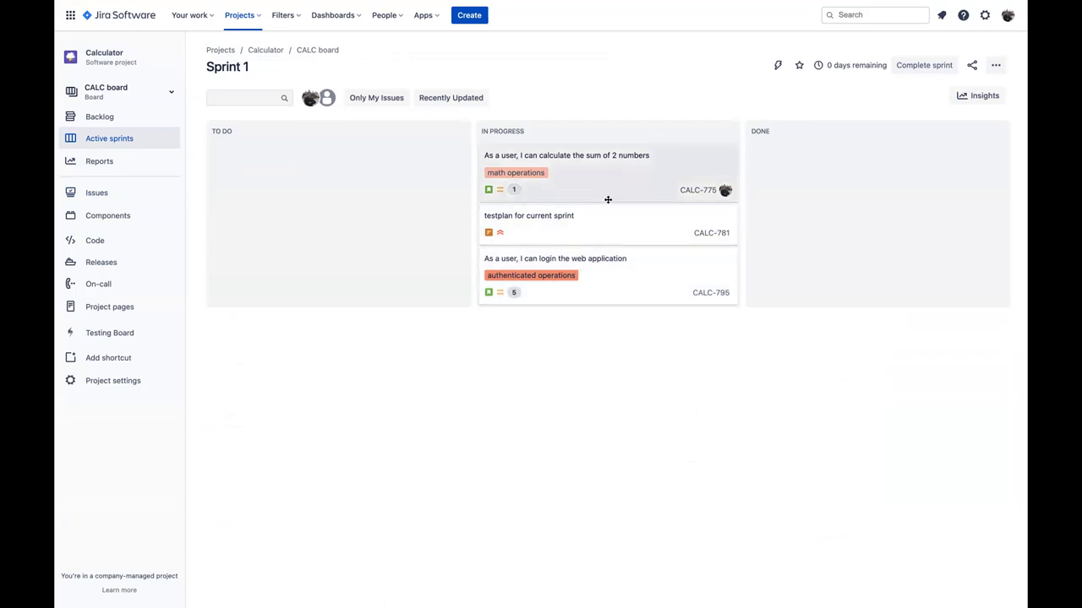
left_click(591, 230)
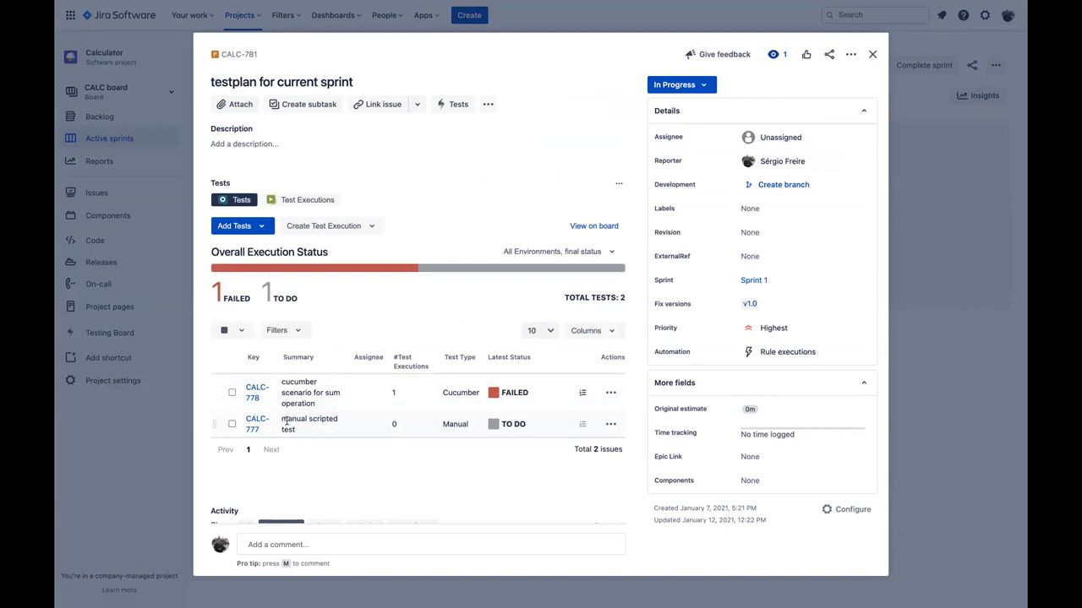
left_click(353, 226)
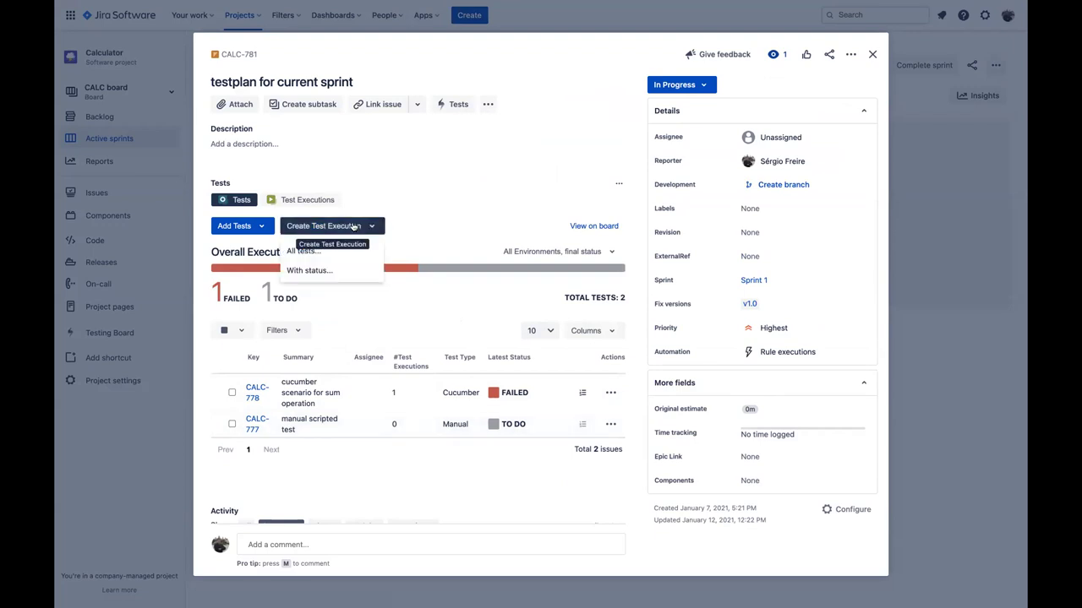
left_click(346, 274)
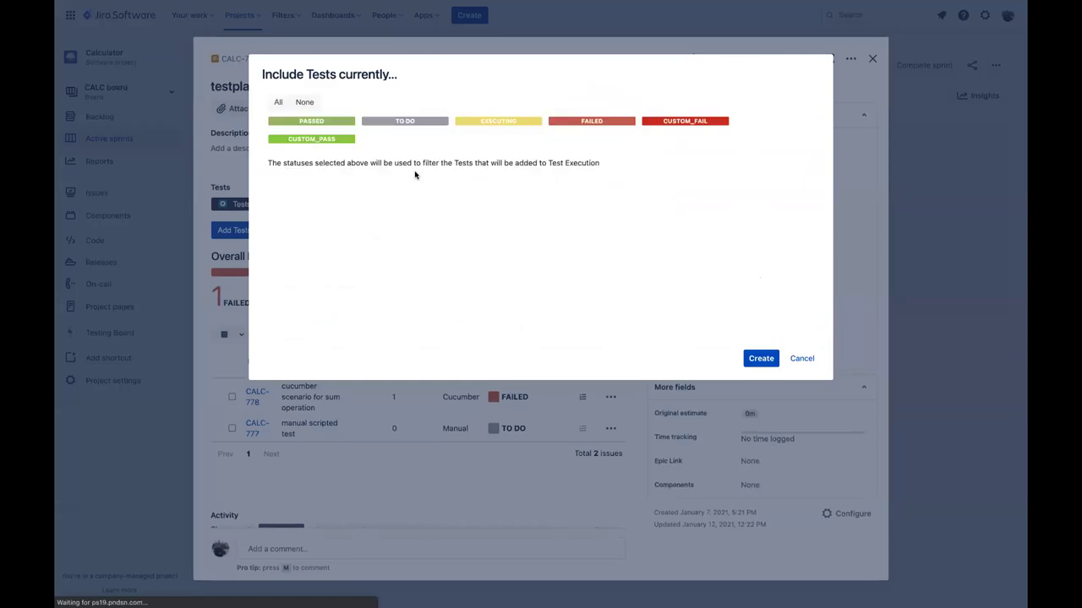
left_click(417, 122)
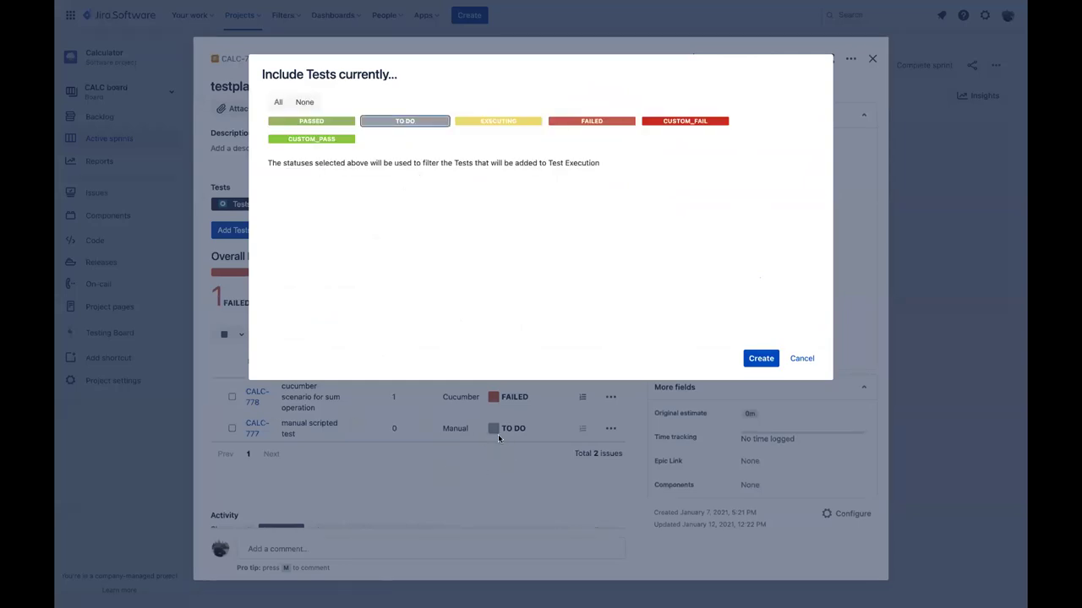
left_click(749, 360)
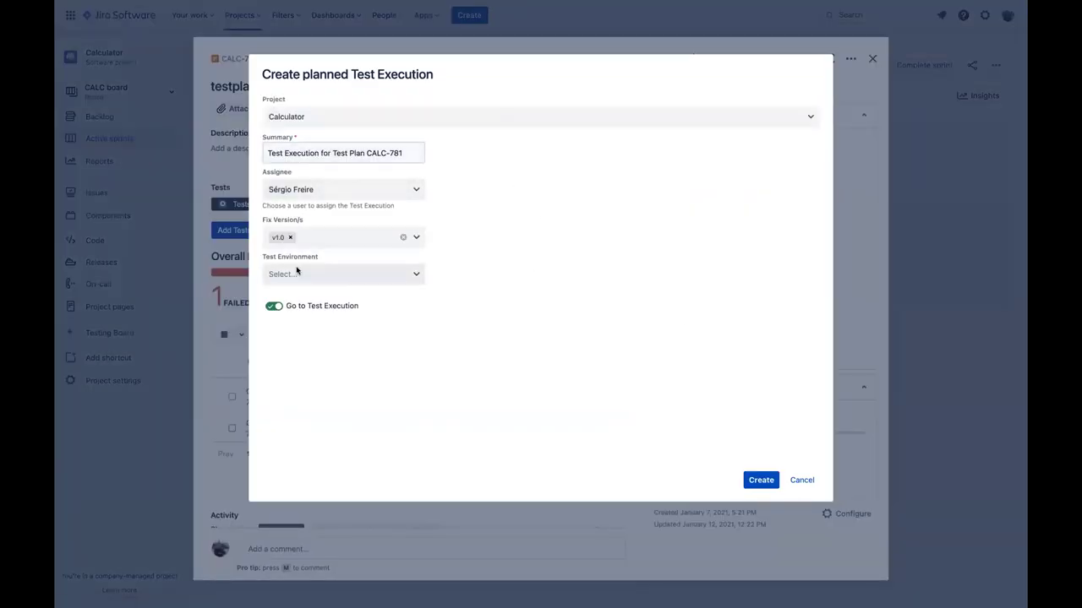
Step: Create the planned test execution in the Calculator project with fix version v1.0 and no test environment
left_click(397, 276)
left_click(500, 273)
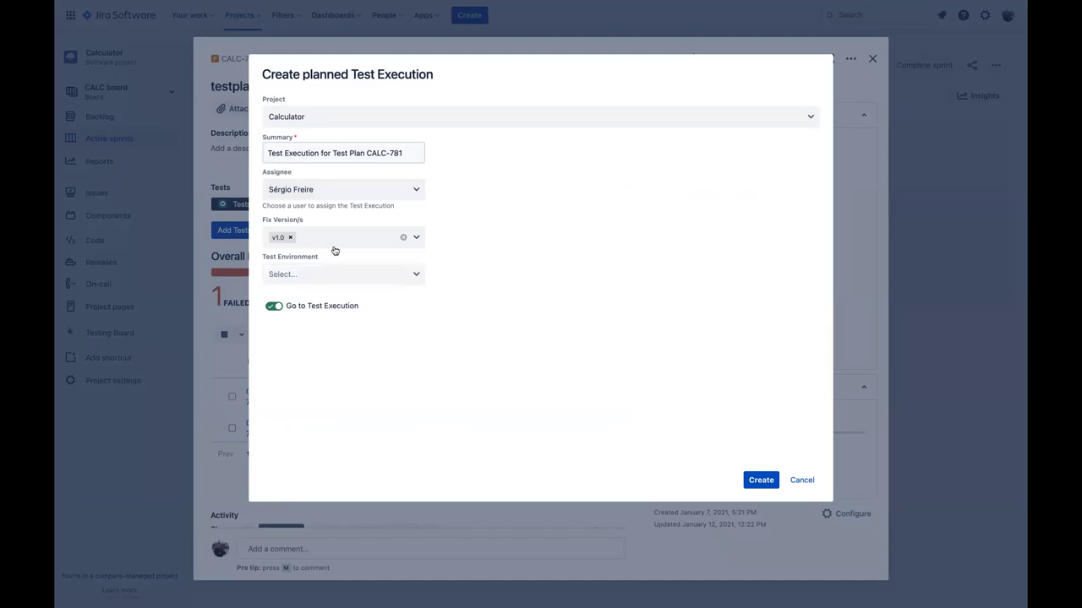
left_click(755, 482)
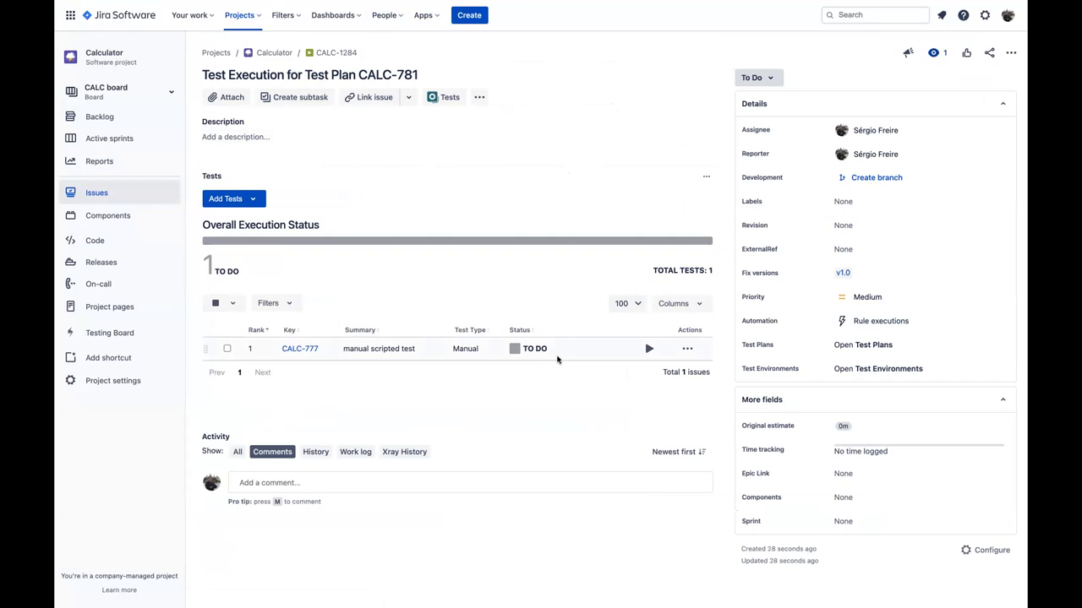
Step: Open the manual scripted test's execution page from the new test execution and review its details, expanding the precondition
left_click(649, 349)
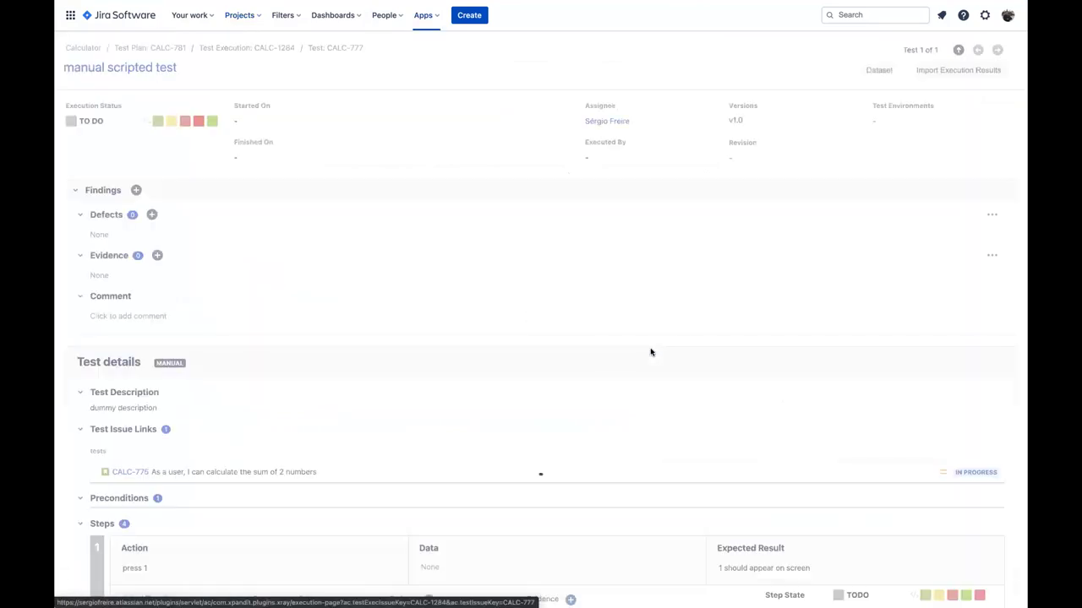
scroll(651, 352, "down", 2)
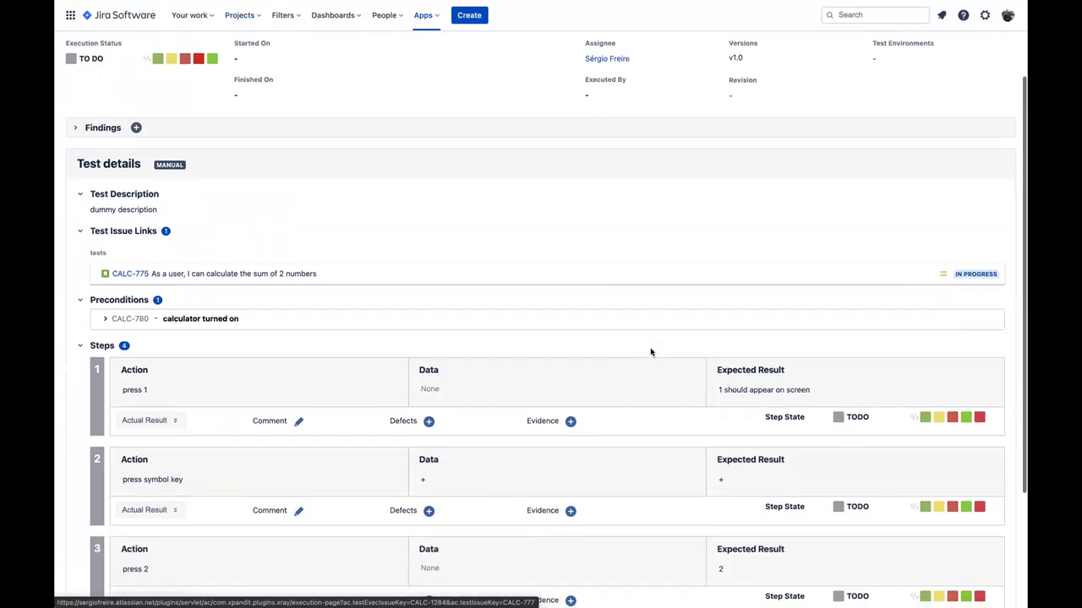
scroll(380, 210, "up", 2)
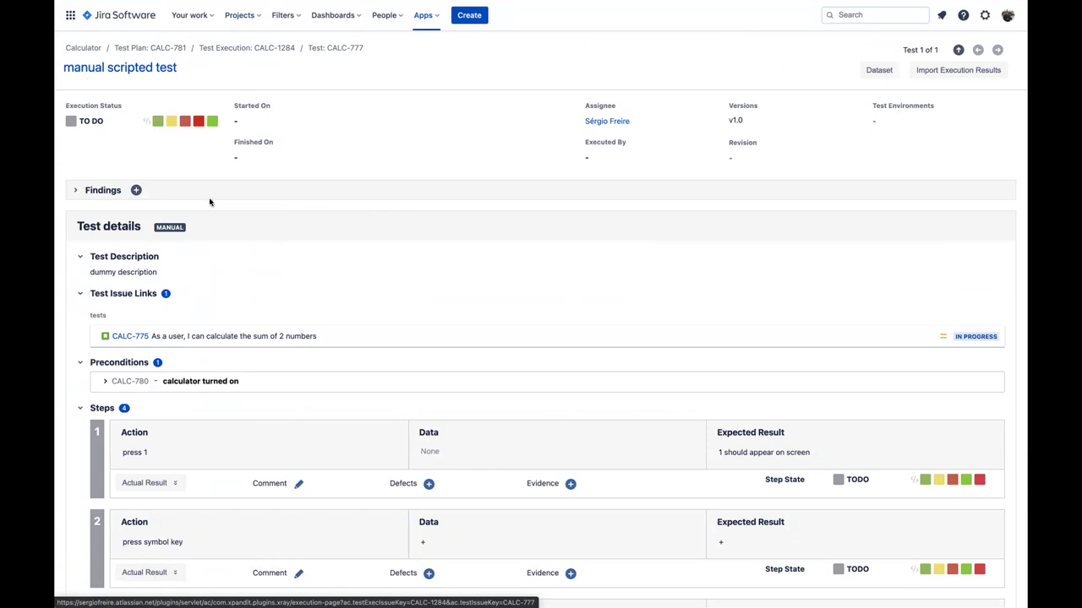
scroll(207, 239, "down", 3)
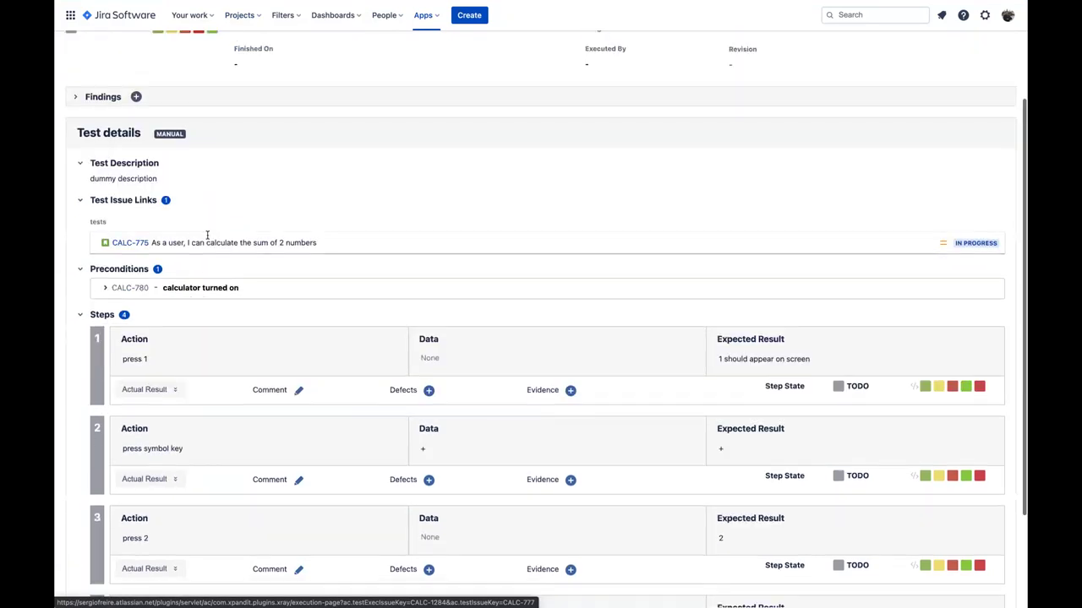
left_click(106, 288)
scroll(135, 298, "down", 1)
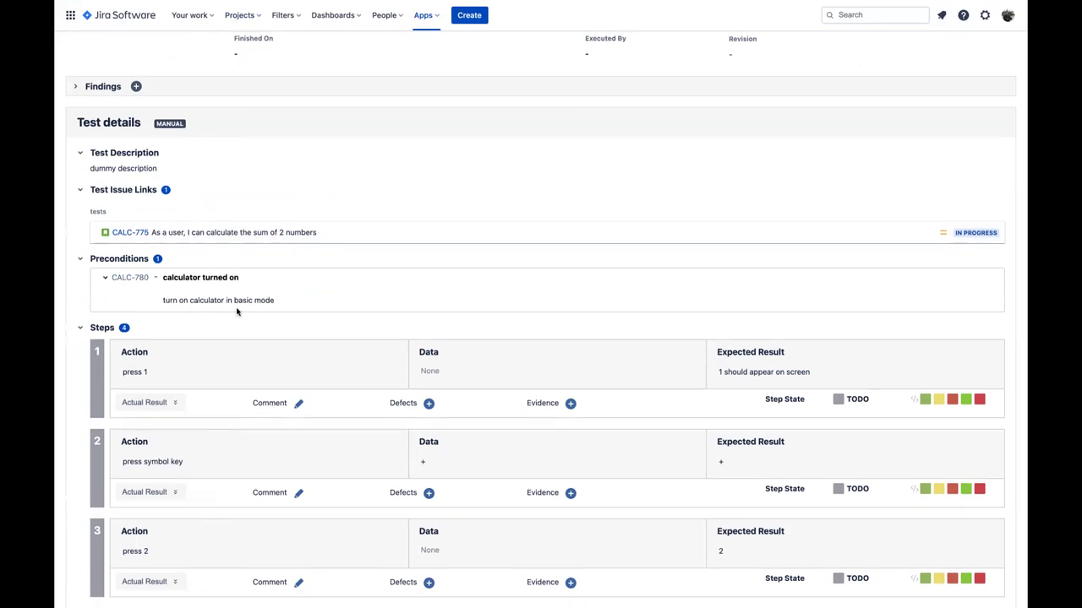
scroll(251, 309, "down", 3)
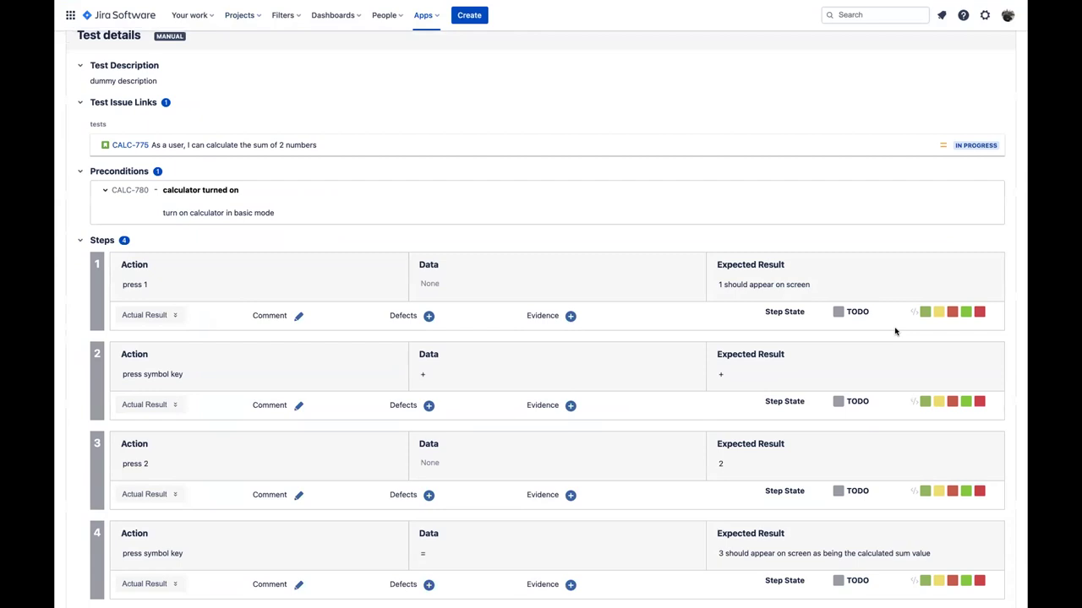
Step: Mark test steps 1, 2 and 3 as PASSED and step 4 as FAILED
left_click(924, 313)
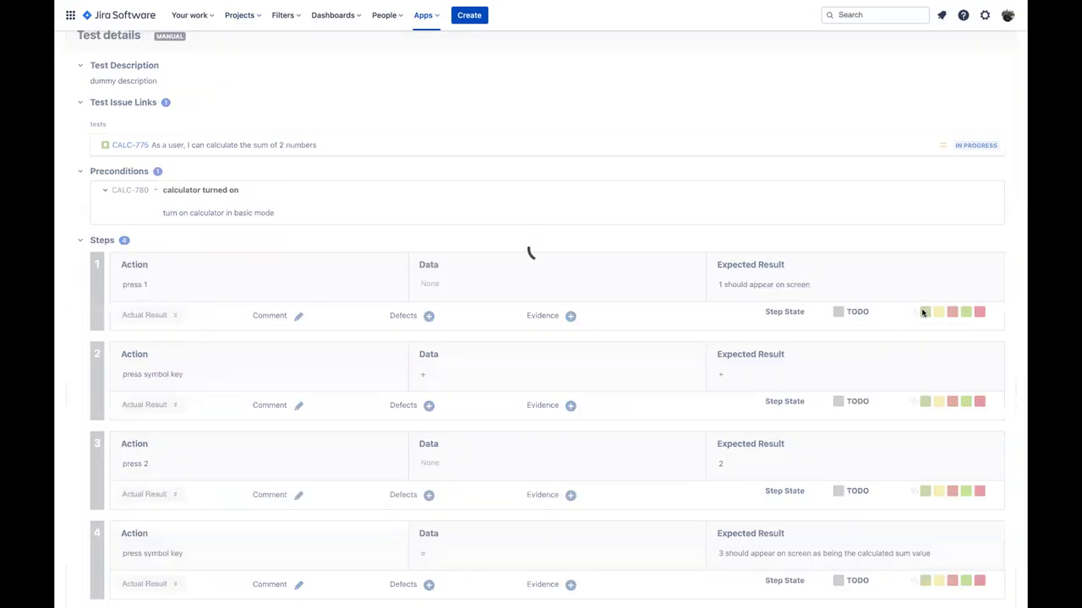
left_click(925, 404)
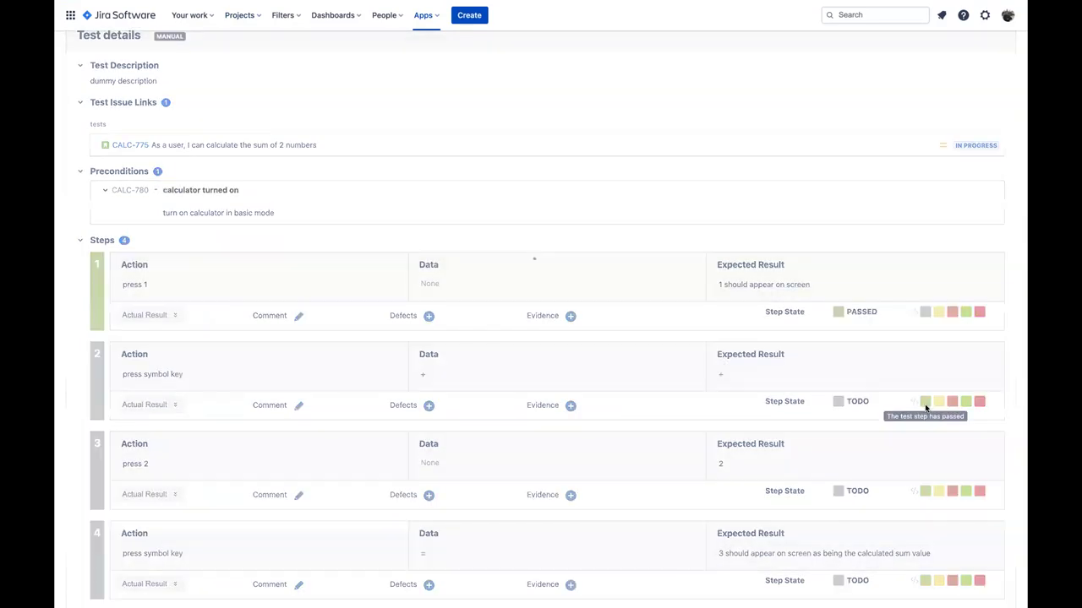
left_click(926, 494)
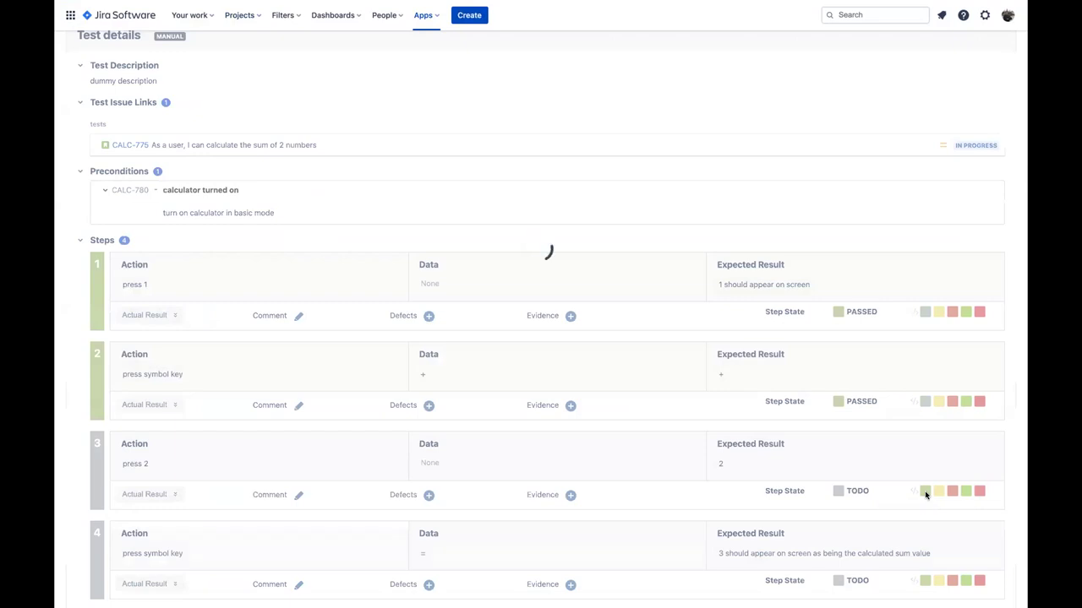
scroll(900, 500, "down", 1)
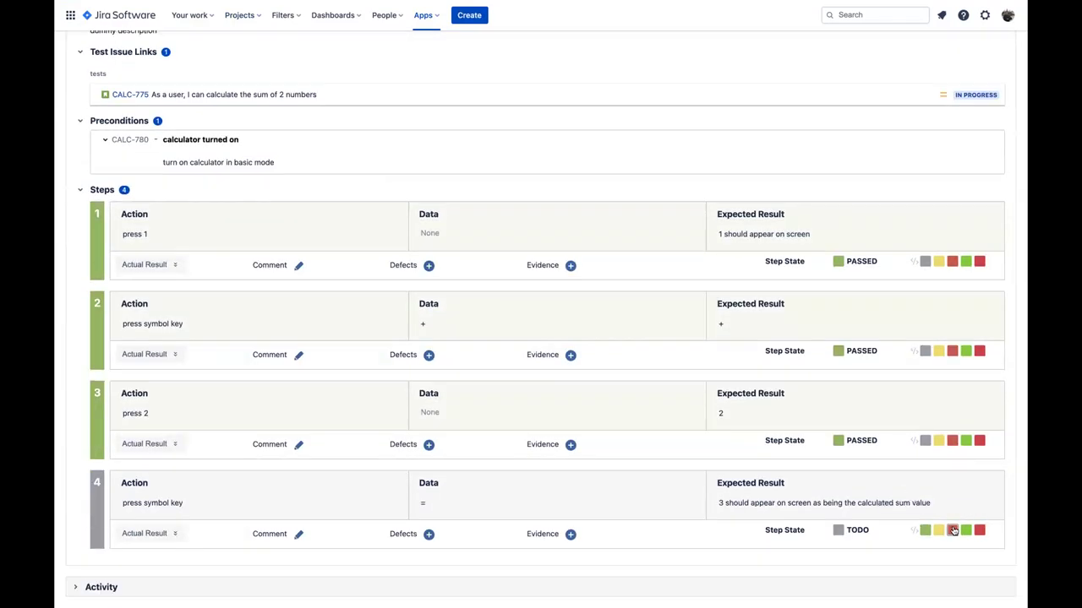
left_click(952, 530)
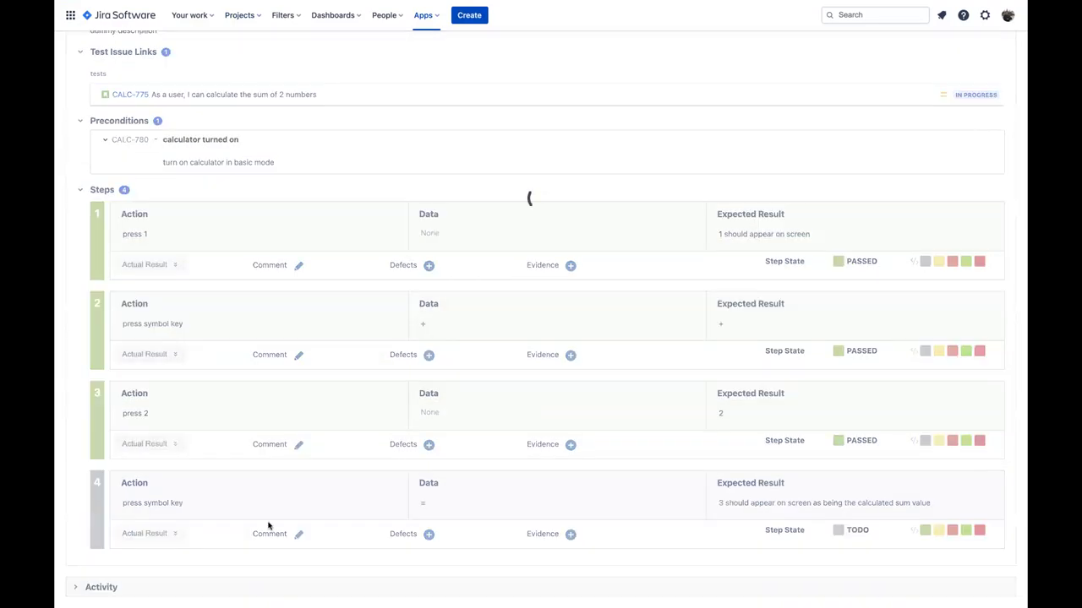
Step: Record "it crashed :(" as the actual result of step 4 and save it
left_click(157, 533)
scroll(220, 549, "down", 3)
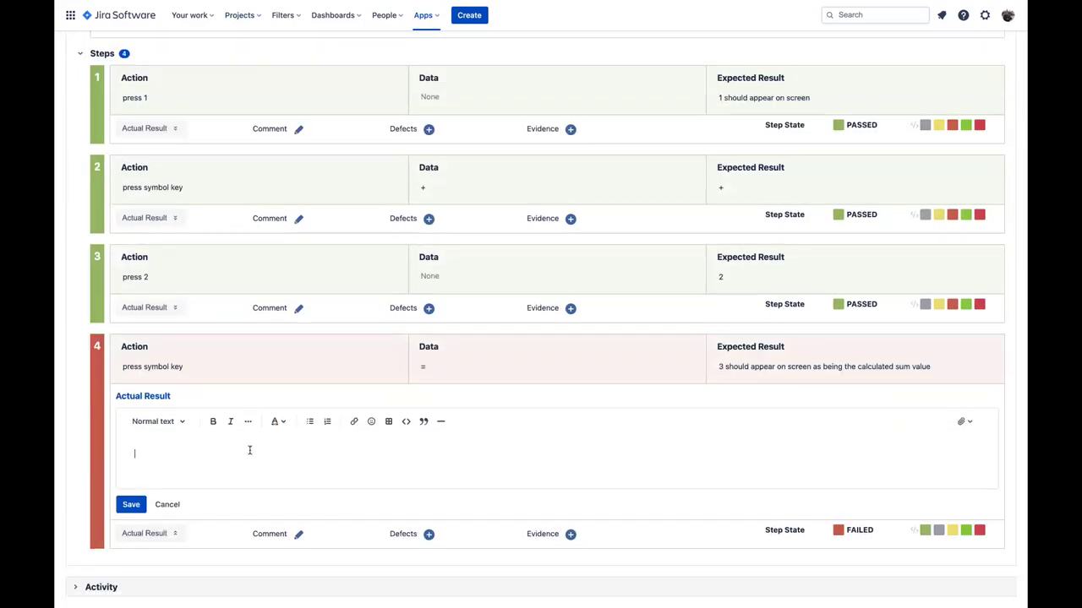
type("it crashed :(")
left_click(128, 505)
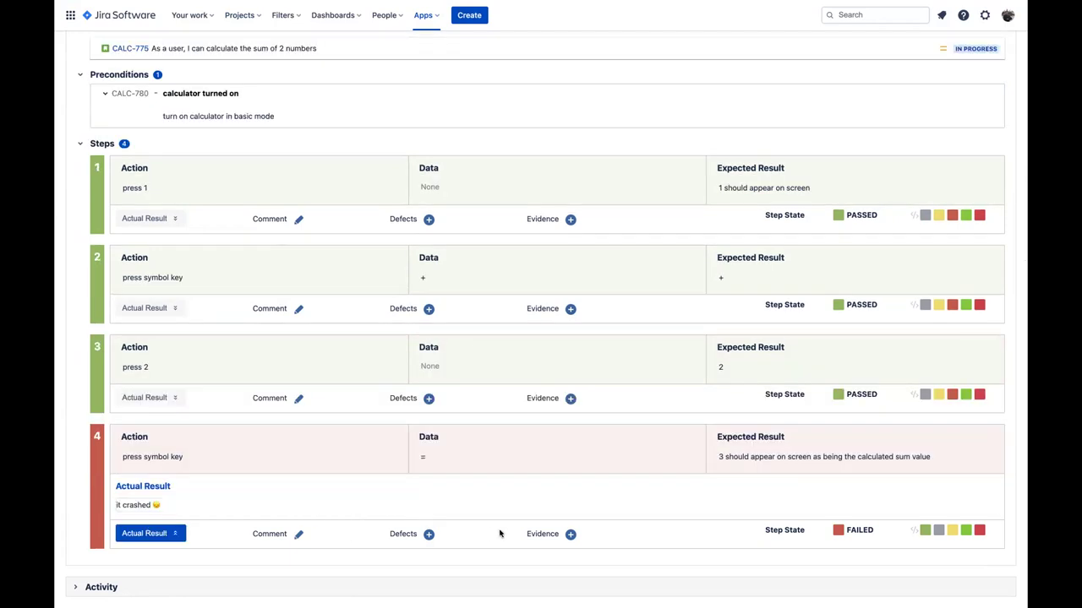
Step: Attach calculator_error.jpg from the DEMO folder in Documents as evidence for step 4
left_click(570, 535)
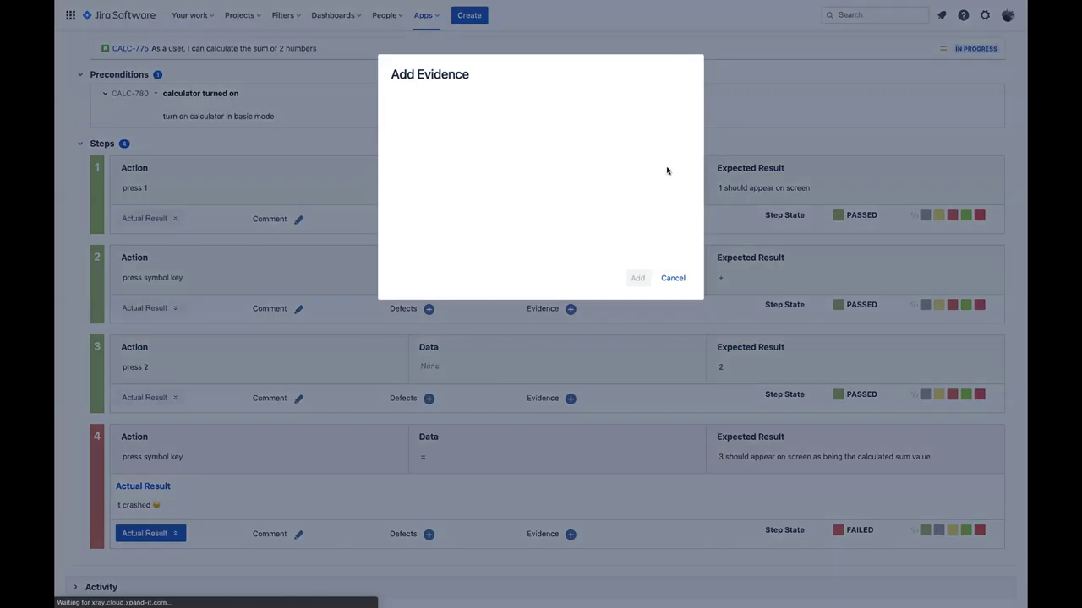
left_click(444, 110)
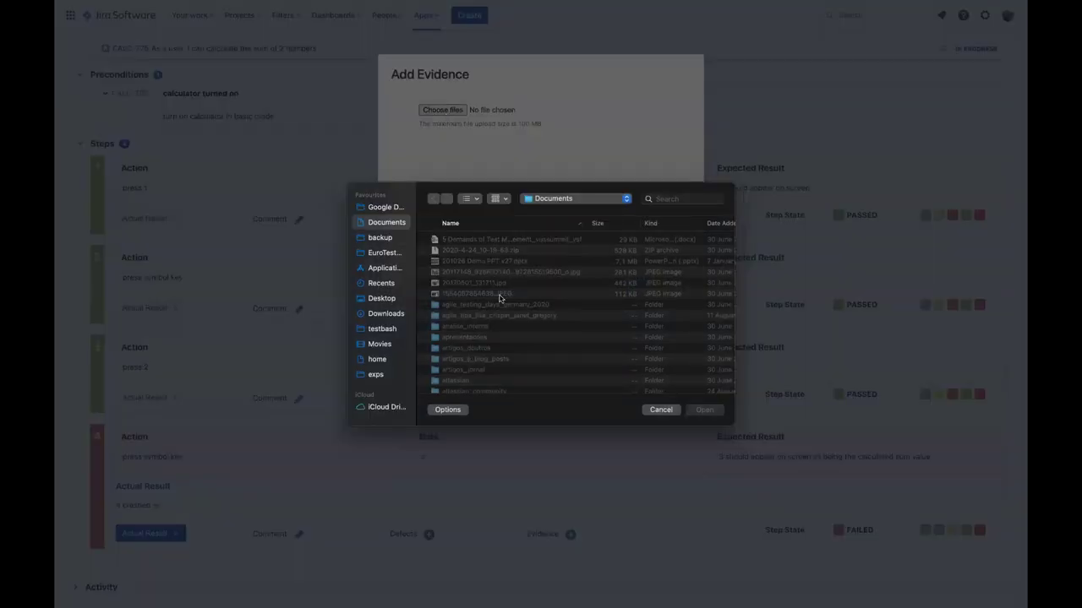
scroll(516, 302, "down", 10)
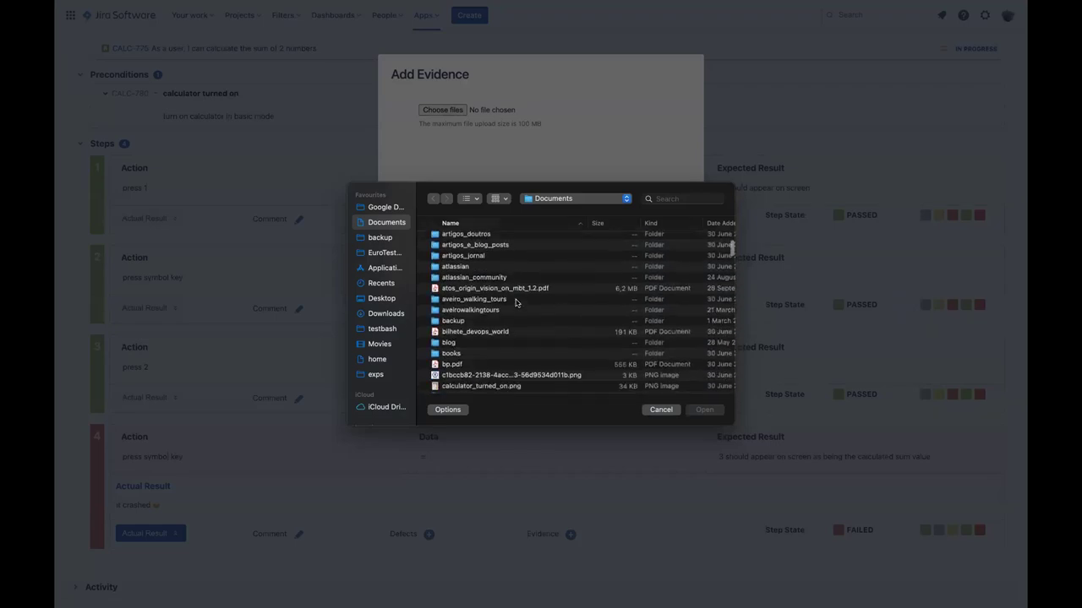
scroll(515, 302, "down", 8)
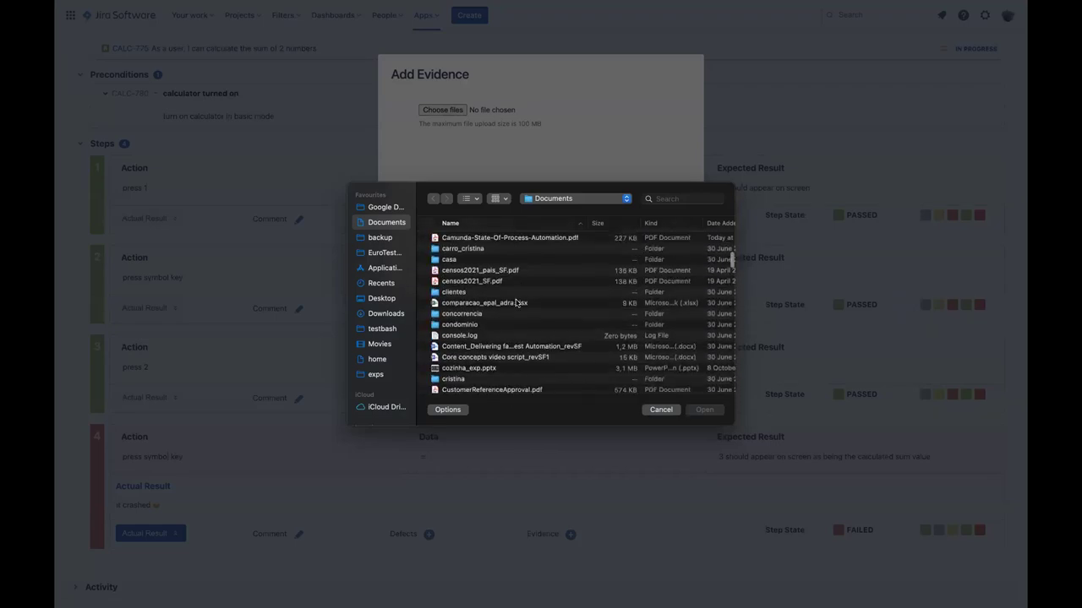
left_click(449, 365)
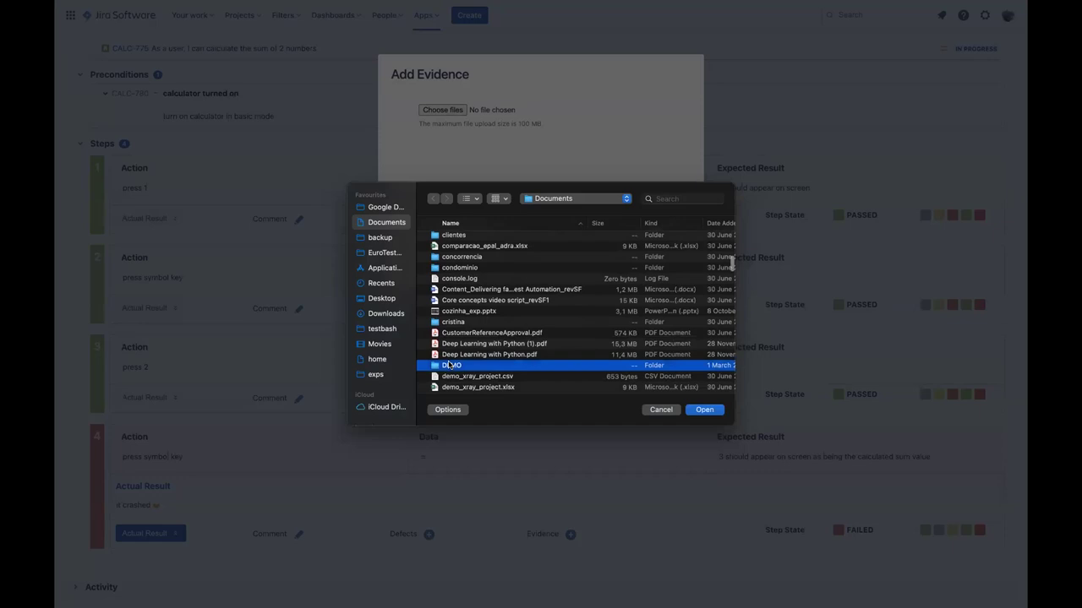
double_click(452, 365)
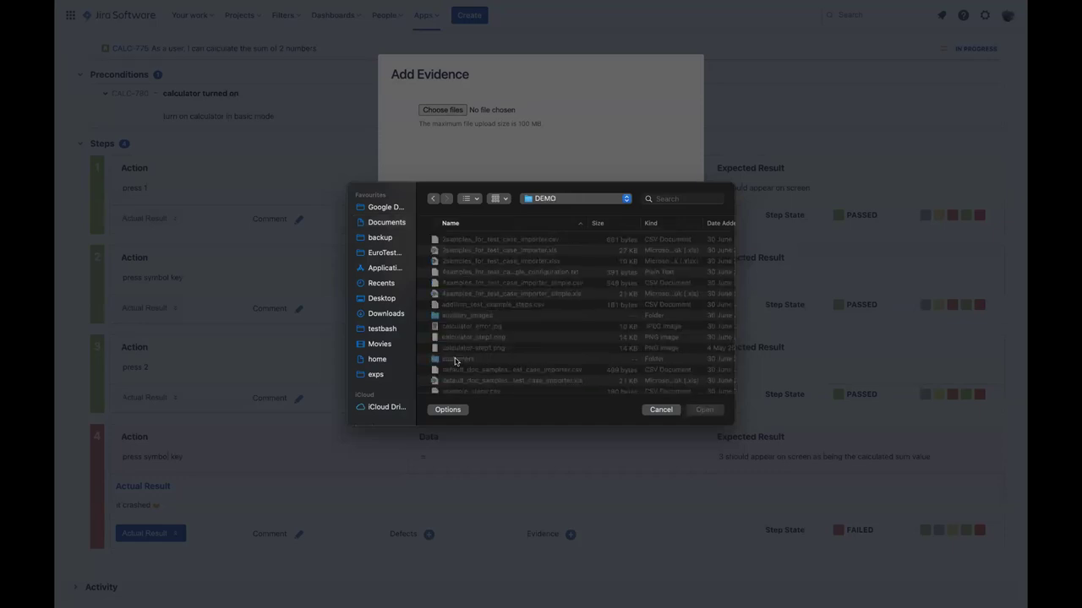
left_click(488, 329)
left_click(702, 410)
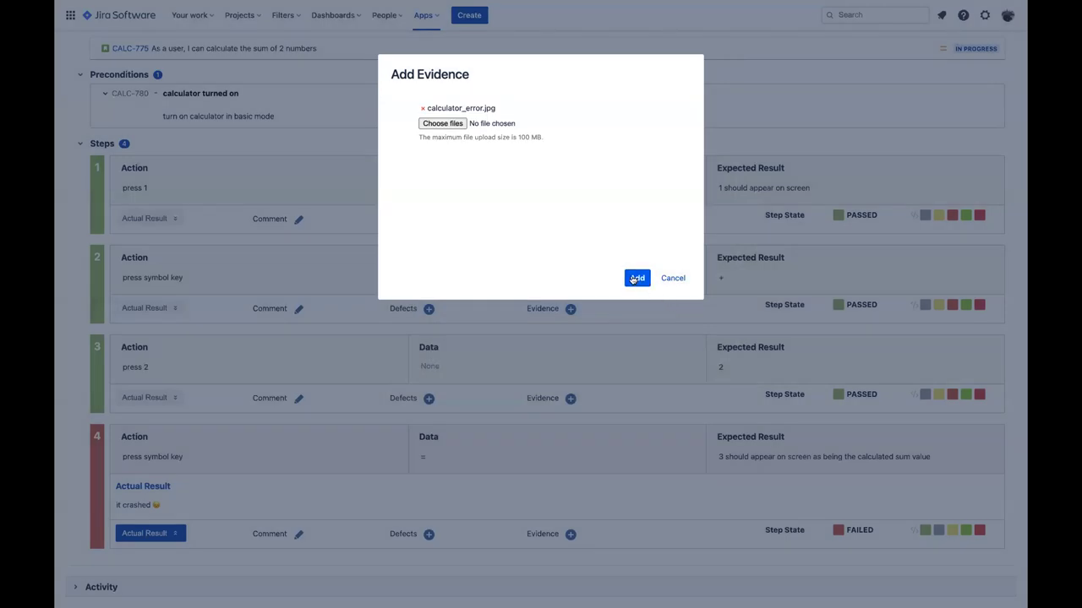
left_click(634, 278)
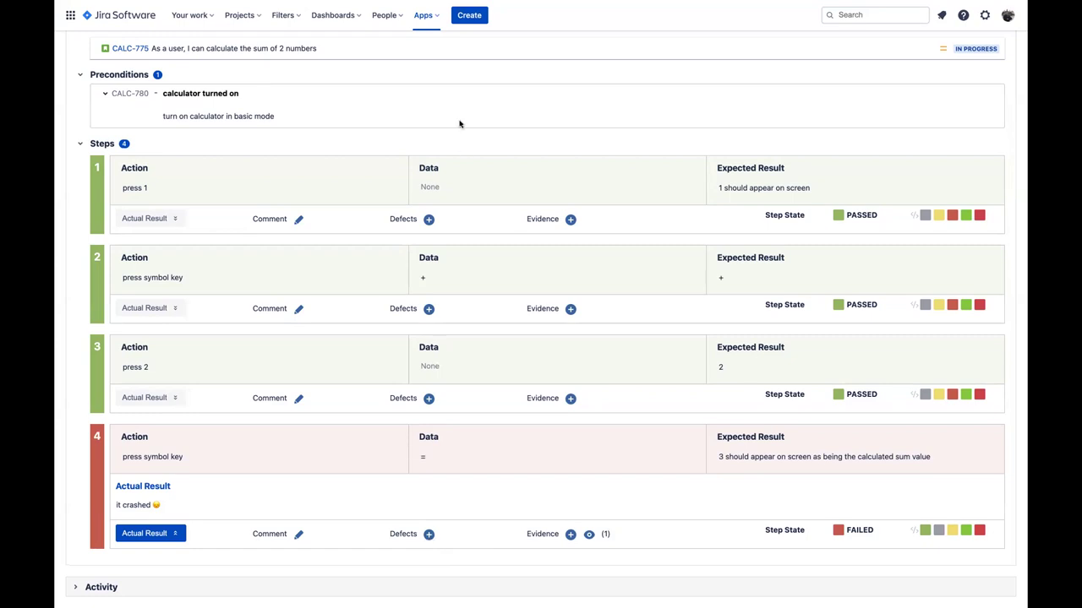
Step: Create a Bug with the summary "calculator crashed" as a defect of step 4, keeping the prefilled description and affected version v1.0
left_click(429, 535)
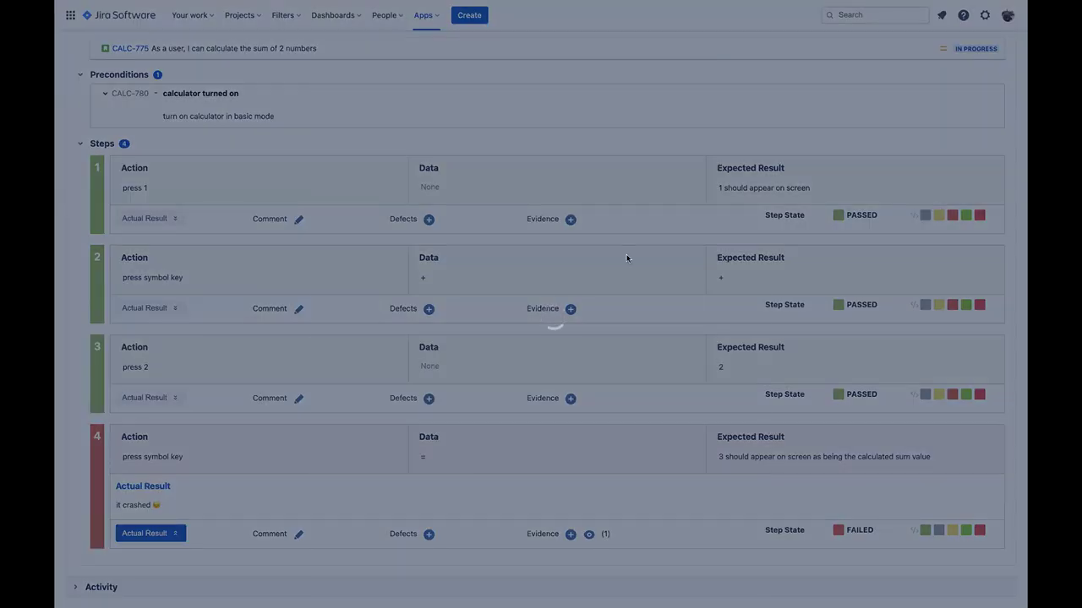
type("calculator crashed")
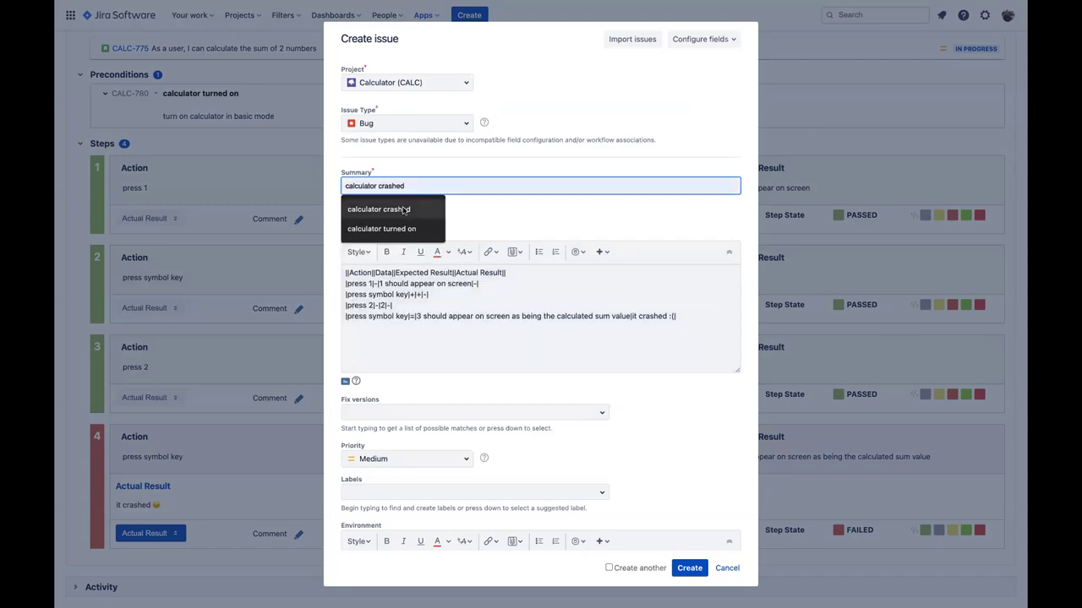
left_click(397, 210)
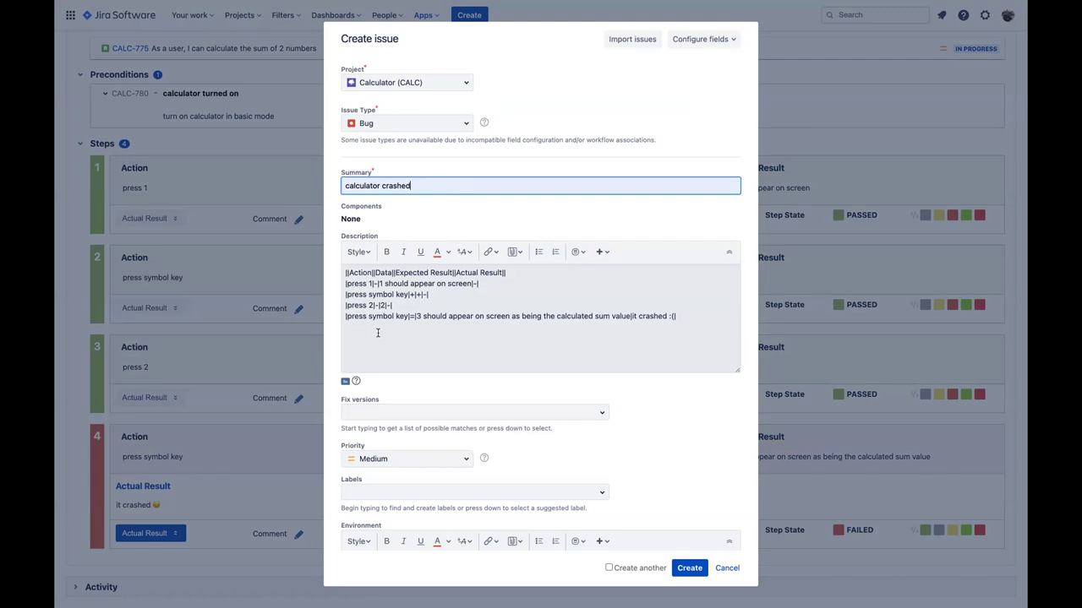
scroll(378, 333, "down", 3)
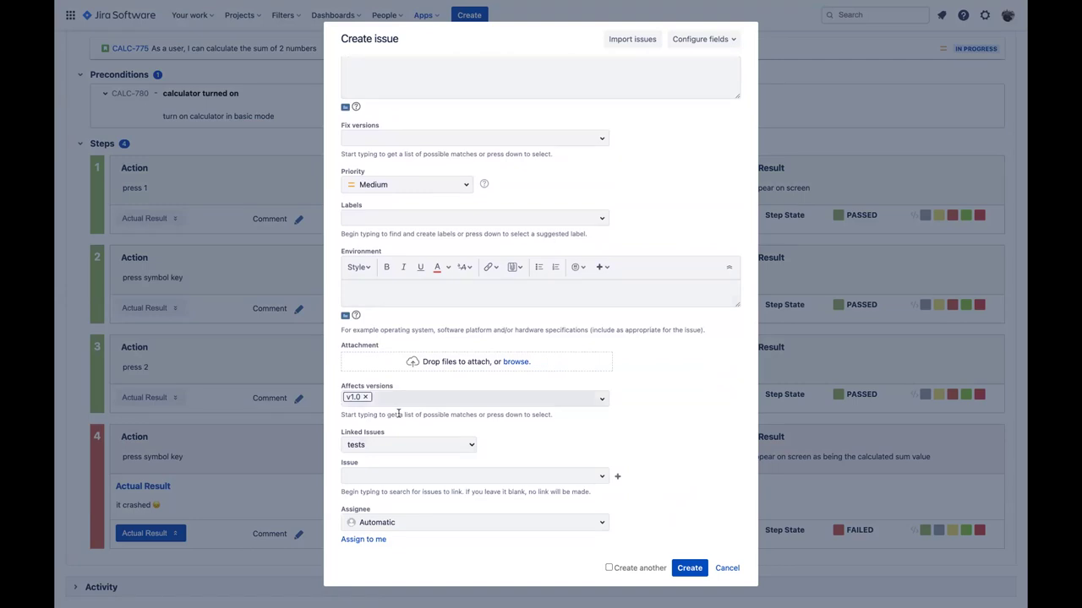
left_click(695, 571)
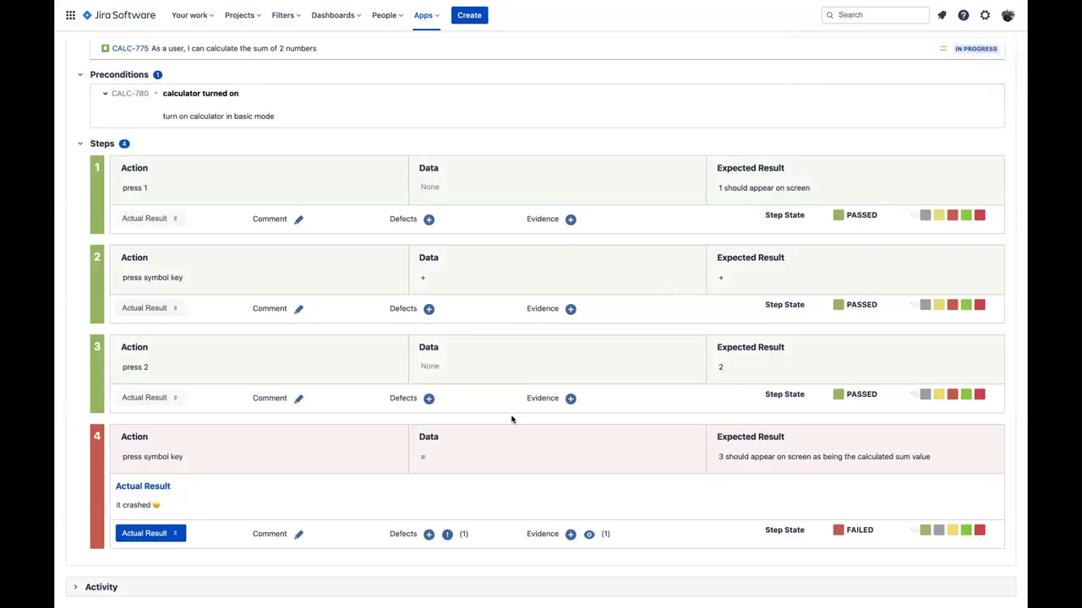
scroll(512, 419, "up", 4)
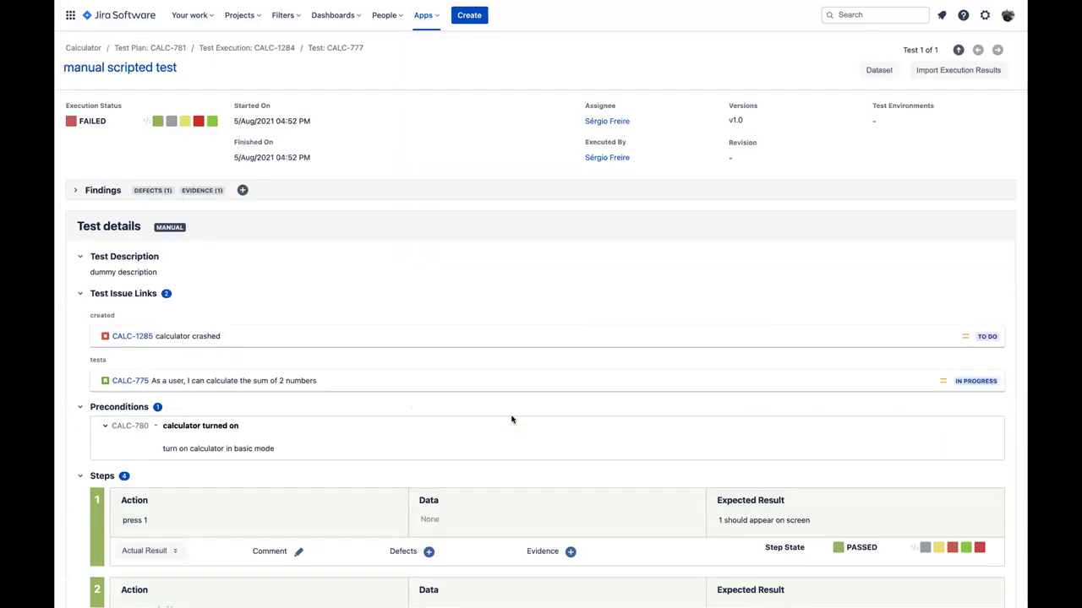
Step: Check the overall execution status in test plan CALC-781, and review the test coverage of story CALC-775 from the active sprint
left_click(142, 49)
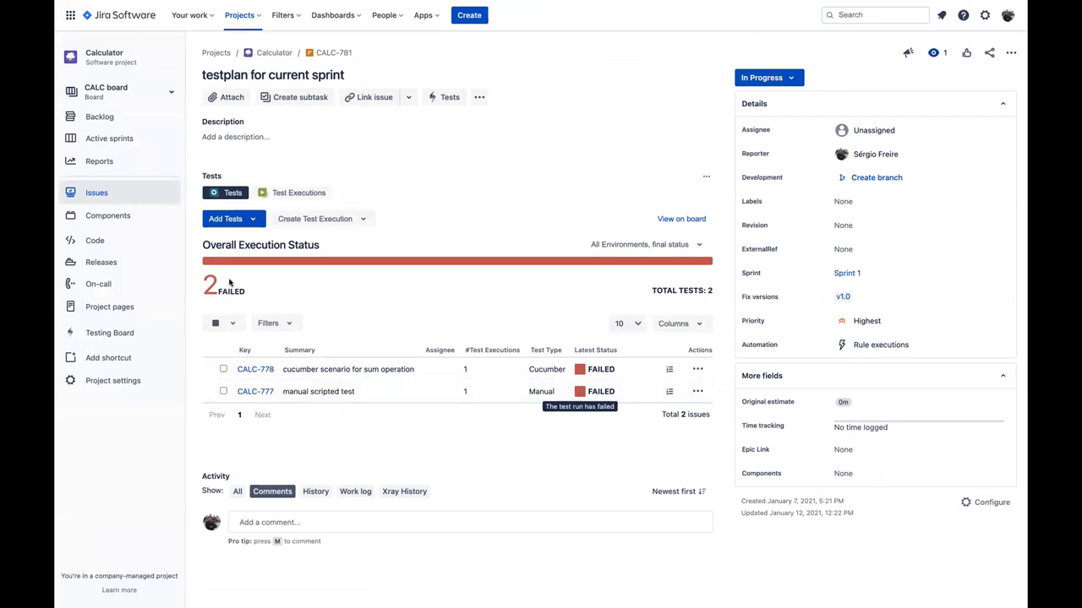
left_click(119, 141)
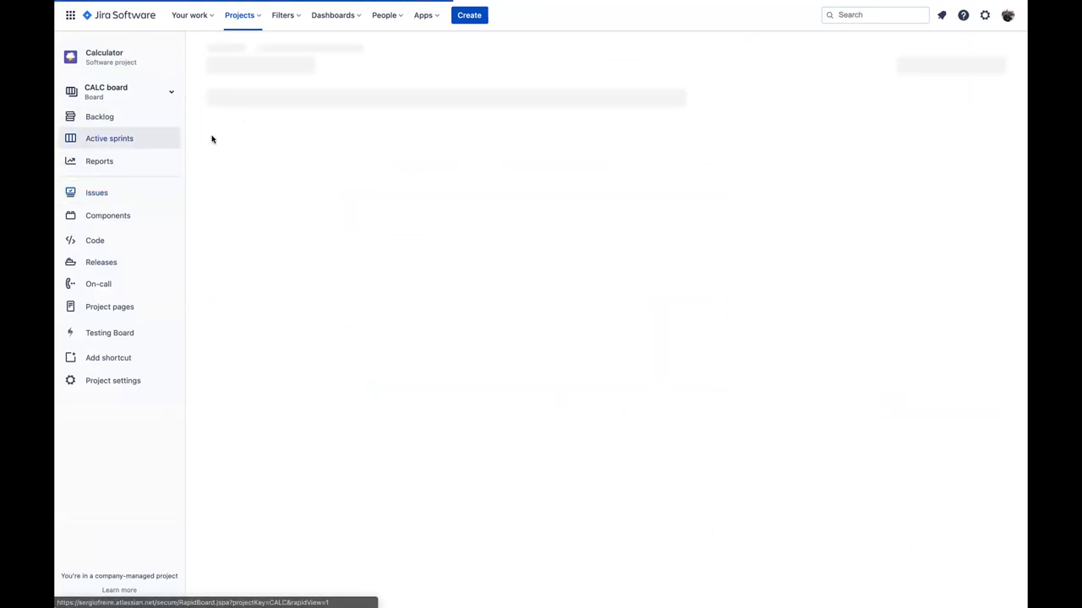
left_click(563, 181)
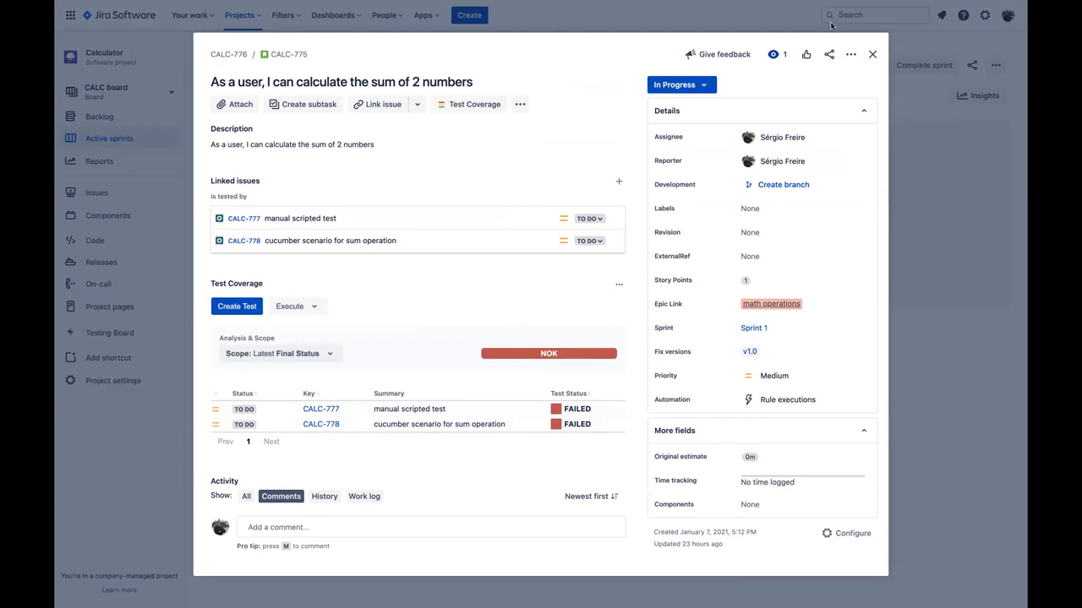
left_click(868, 53)
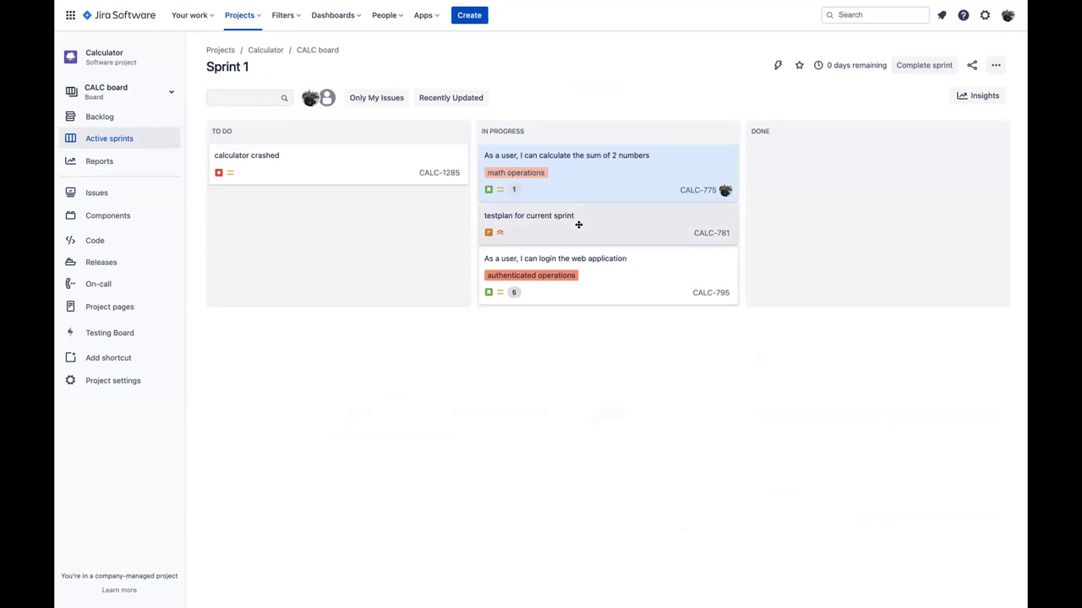
Step: From the sprint's test plan, list the test runs of CALC-778 and open the execution details of its run in CALC-787
left_click(578, 224)
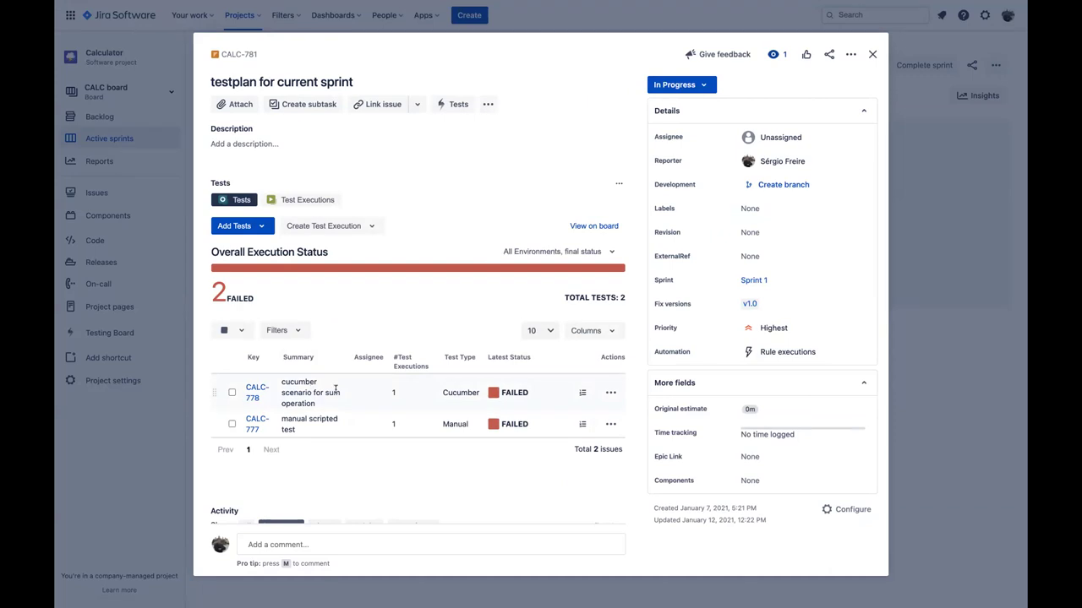
left_click(582, 392)
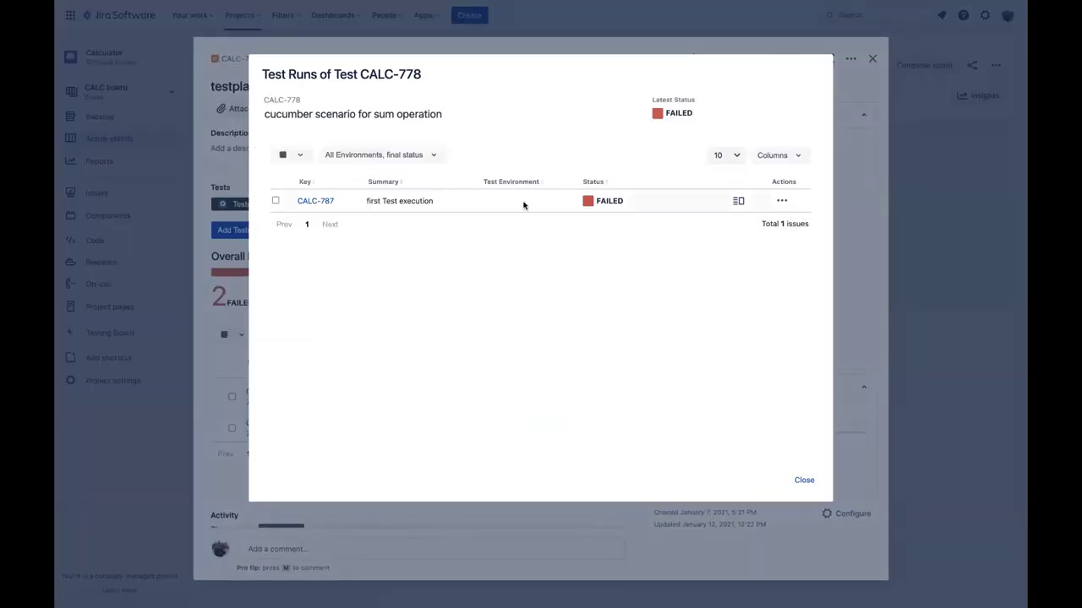
left_click(737, 201)
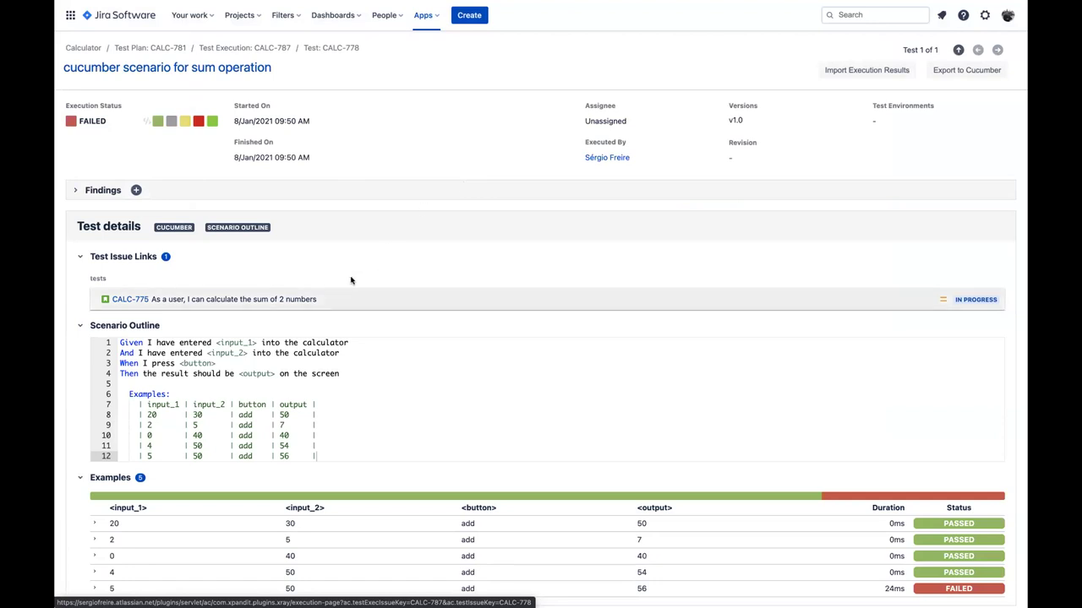
Step: Expand the failed example with inputs 5 and 50 and examine its hooks, steps and error output
scroll(350, 281, "down", 1)
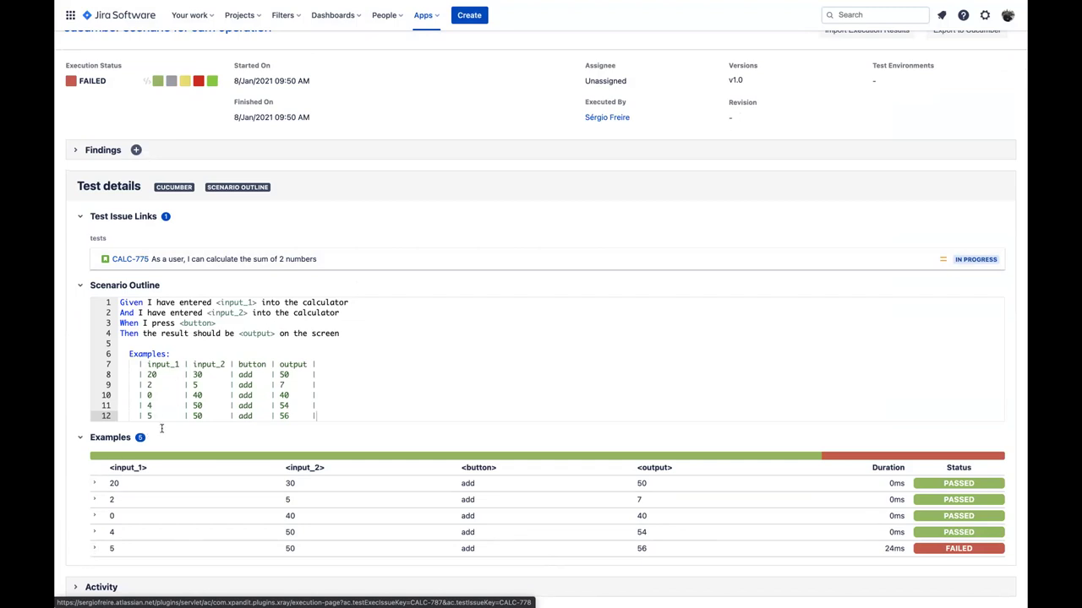
left_click(95, 549)
scroll(102, 524, "down", 2)
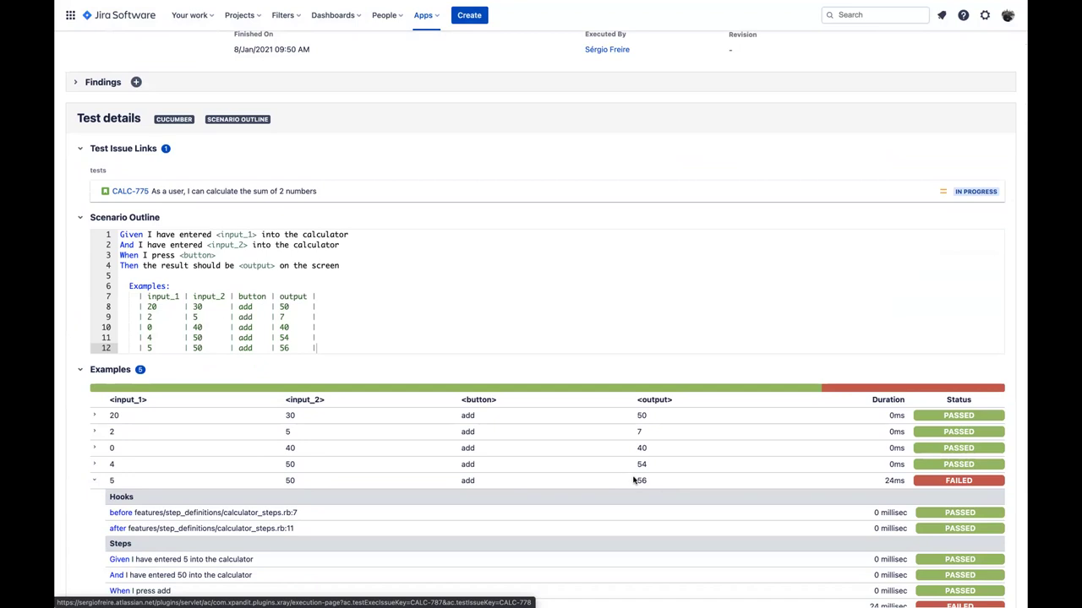
scroll(633, 480, "down", 3)
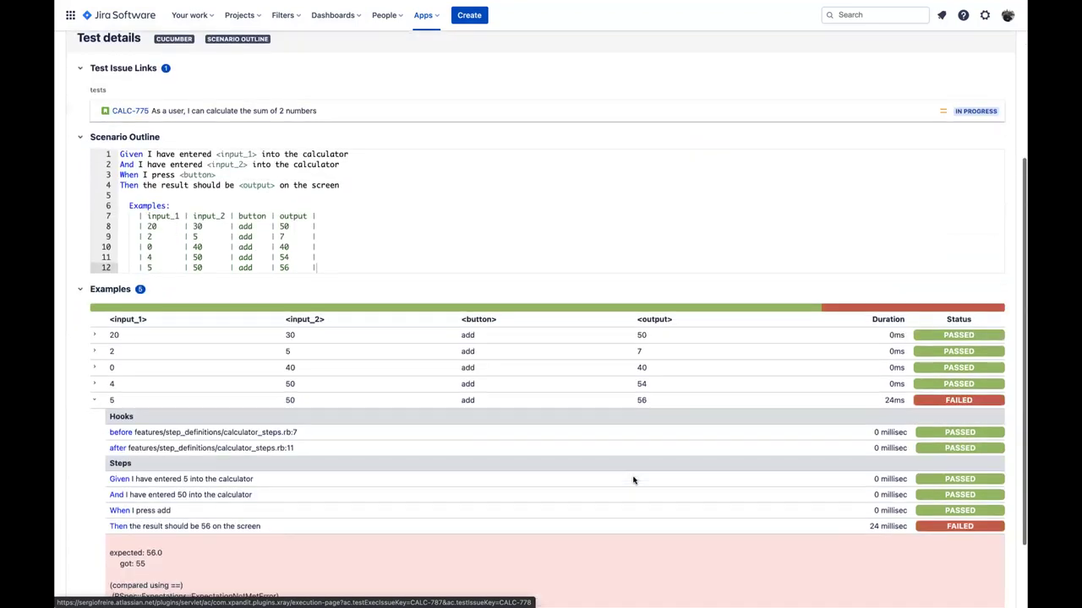
scroll(633, 479, "down", 2)
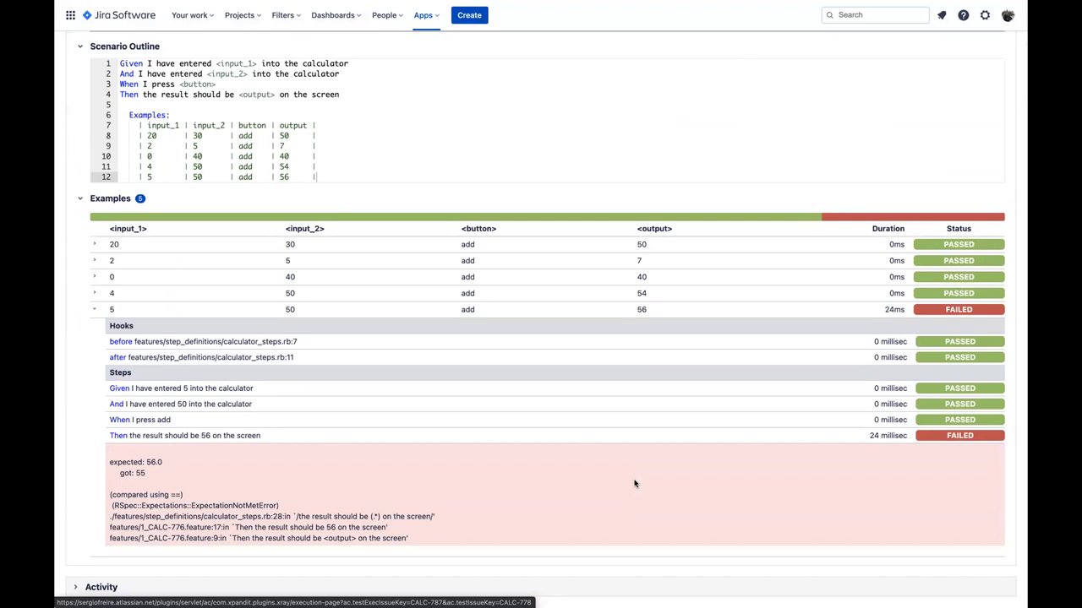
scroll(635, 483, "up", 8)
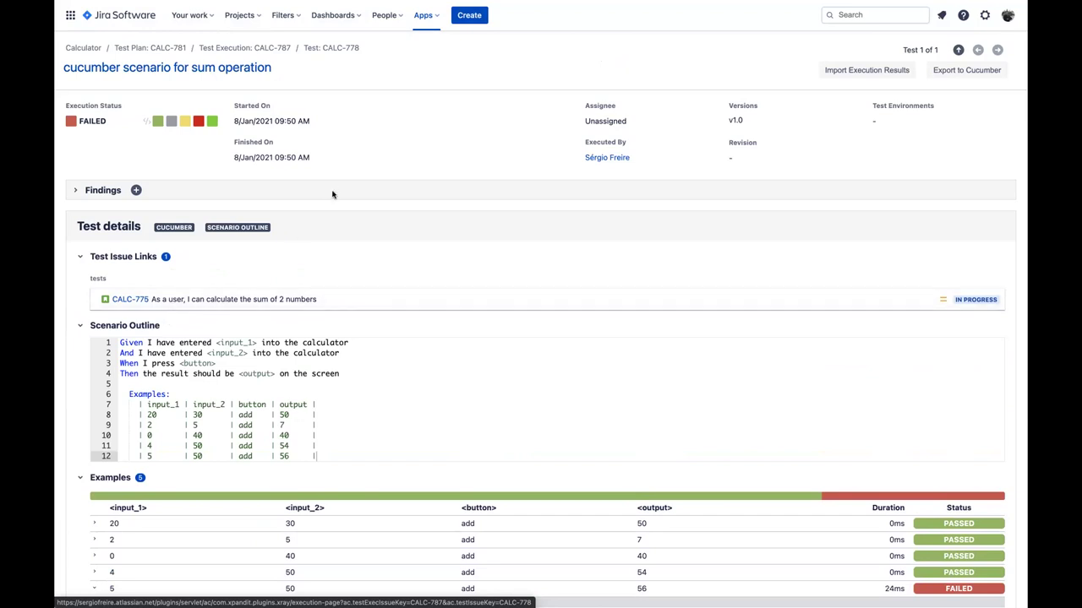
Step: In the scenario of test CALC-778, set the expected output of the last example to 55 and save it
left_click(346, 48)
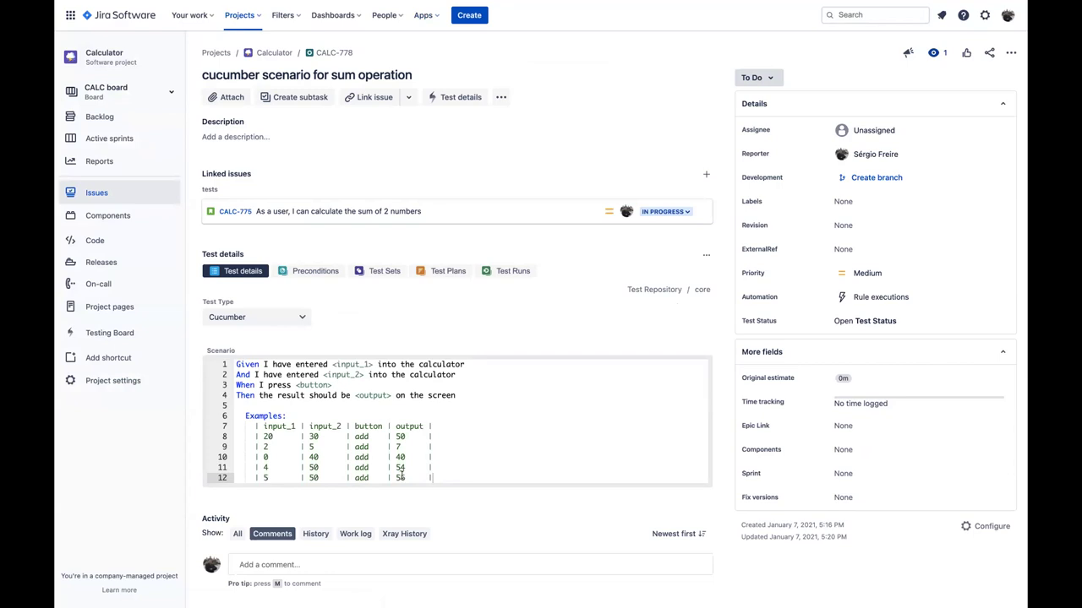
left_click(401, 475)
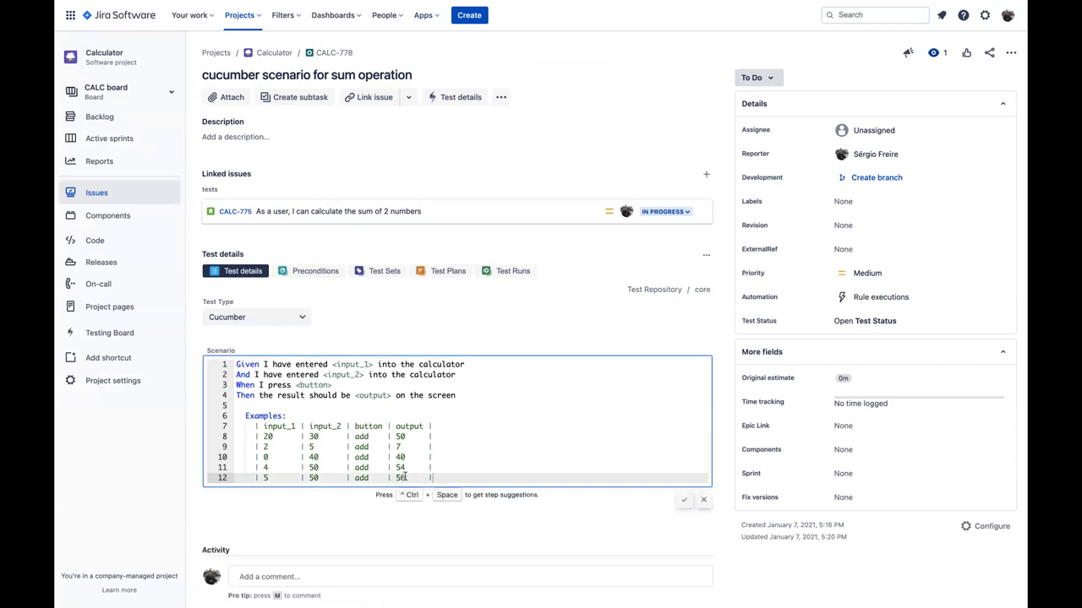
key("BackSpace")
type("5")
left_click(684, 500)
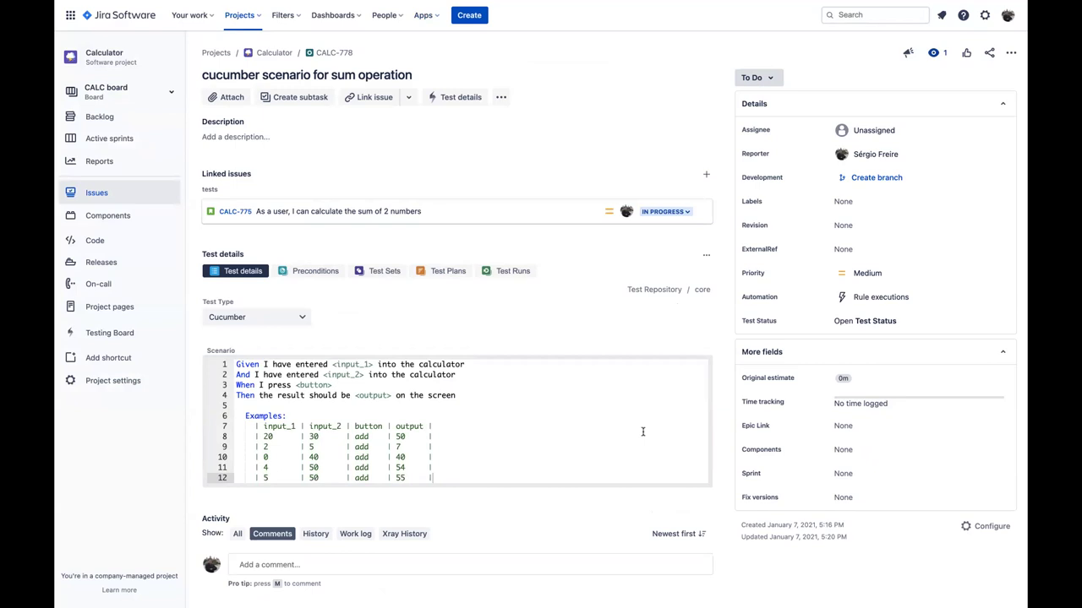
left_click(196, 456)
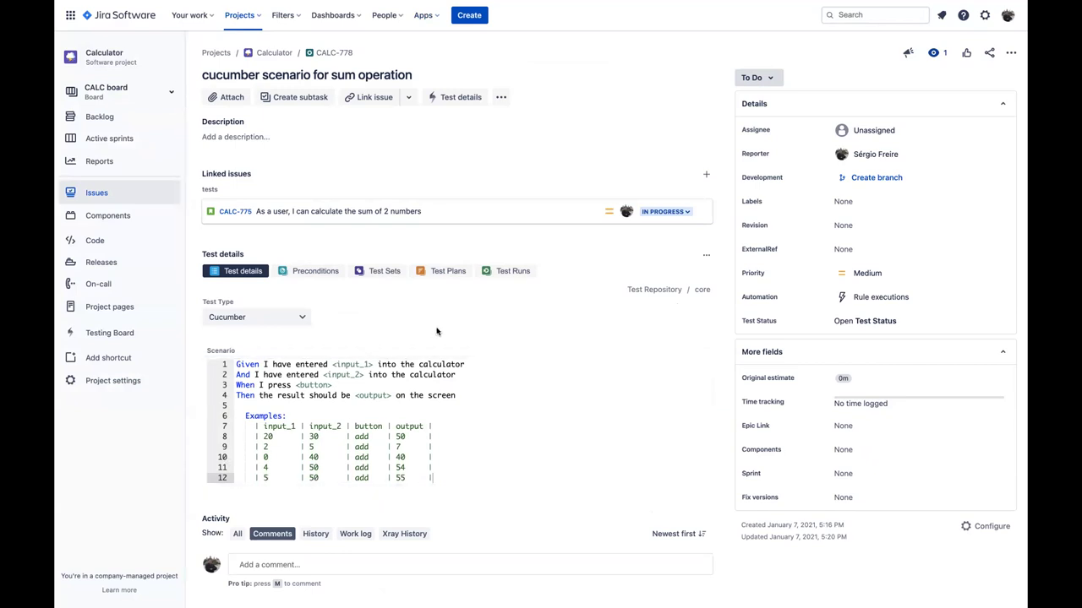
Step: Switch to Jenkins and examine the cloud_cucumber_multipart_xray_tests-local-git configuration, including the repository, Cucumber features export, shell command and Xray results import
left_click(306, 370)
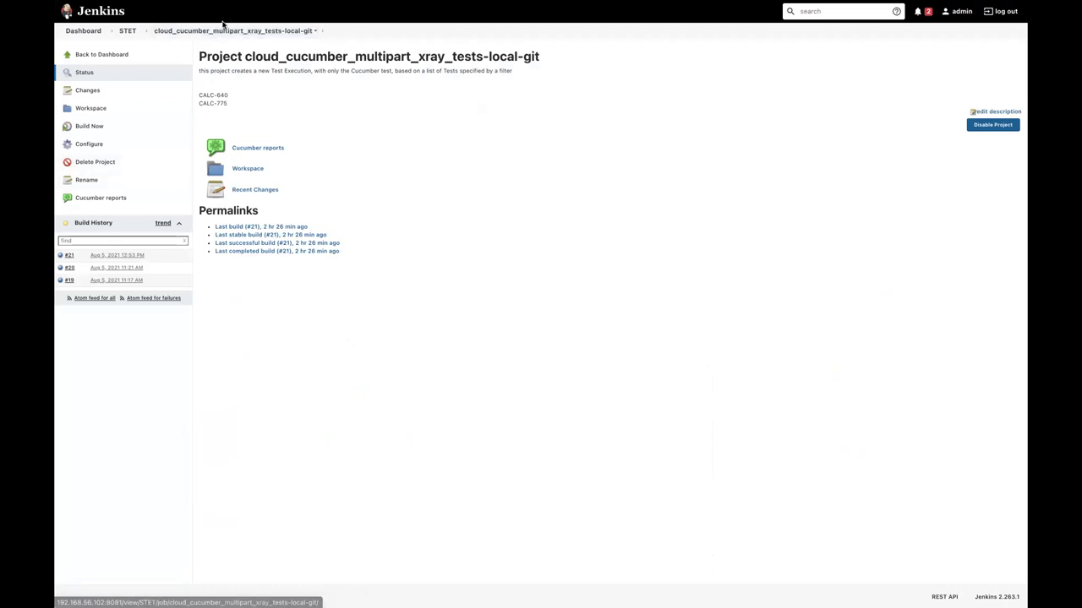
left_click(93, 144)
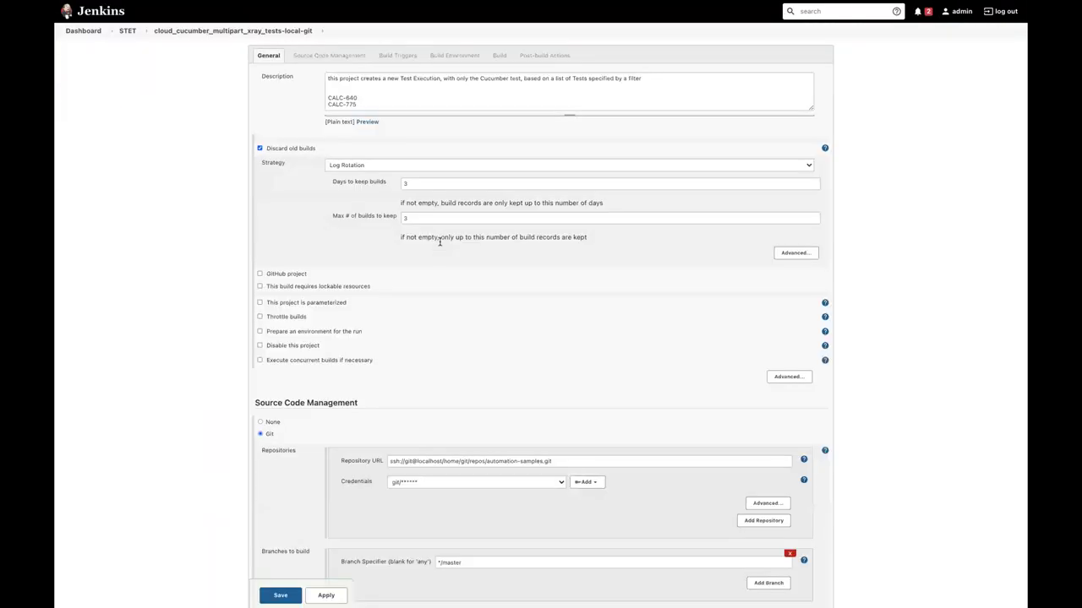
scroll(444, 238, "down", 3)
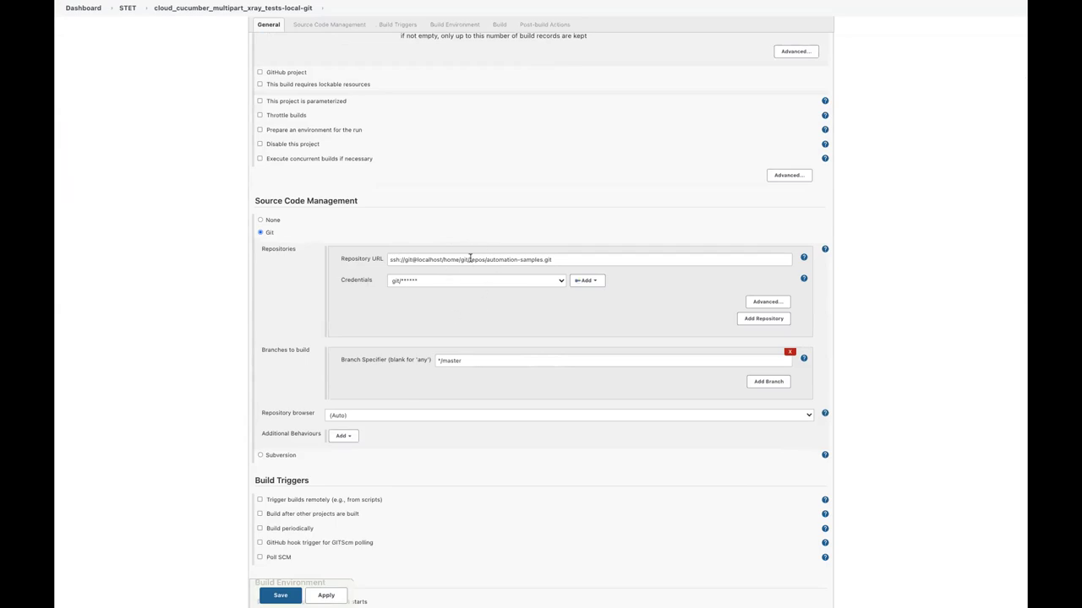
scroll(471, 259, "down", 10)
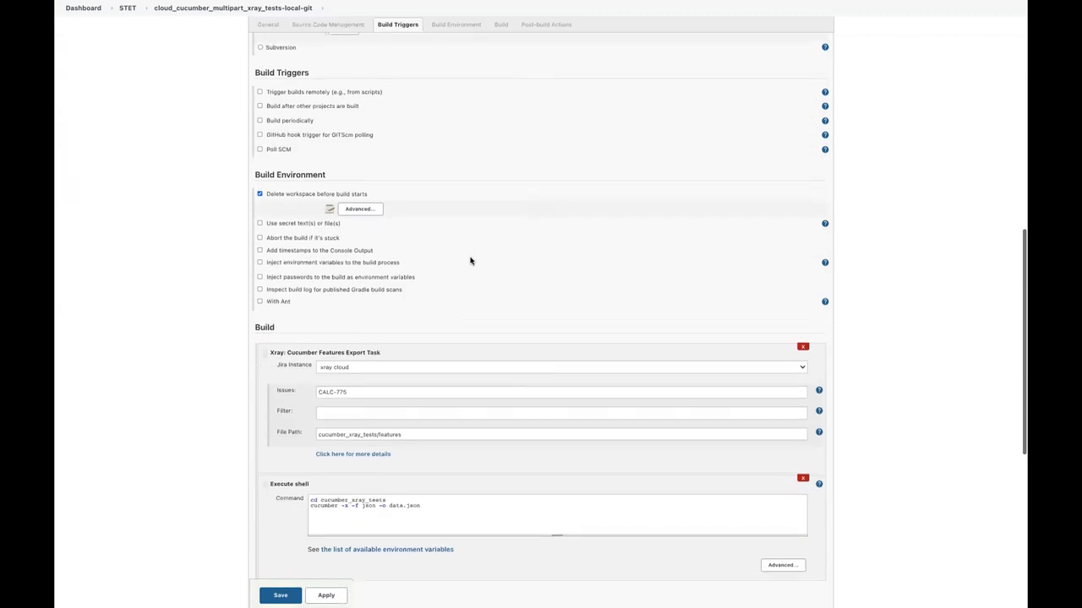
scroll(471, 259, "down", 3)
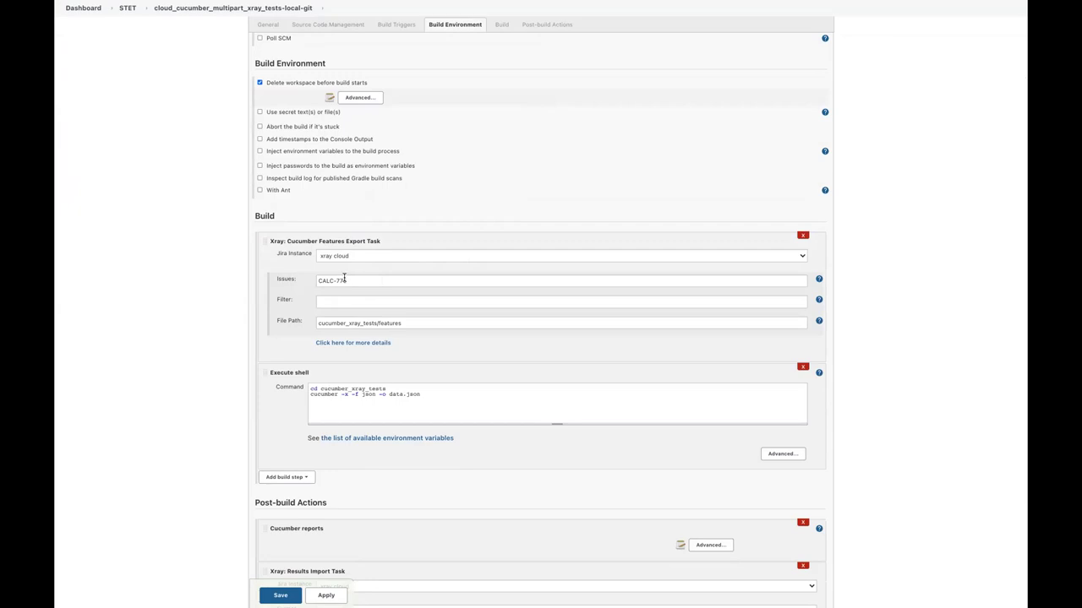
scroll(319, 287, "down", 2)
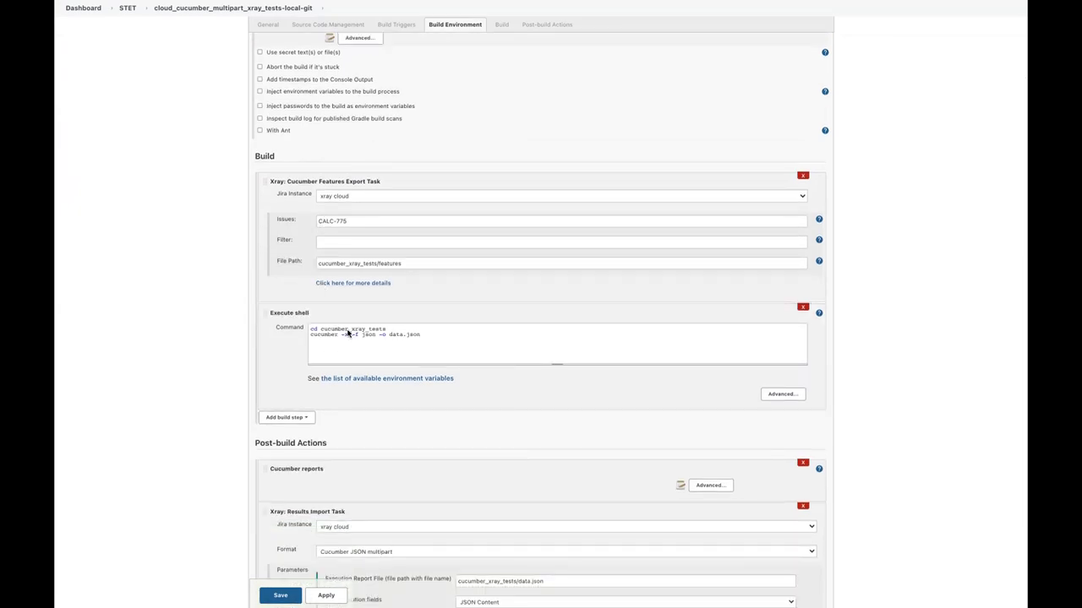
scroll(346, 334, "down", 5)
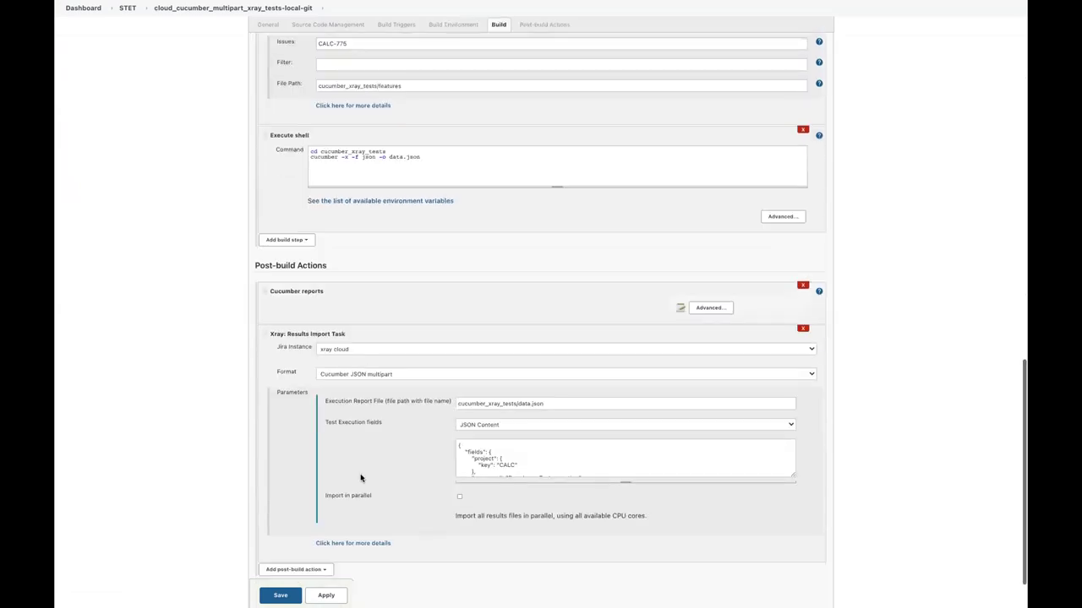
scroll(324, 318, "down", 2)
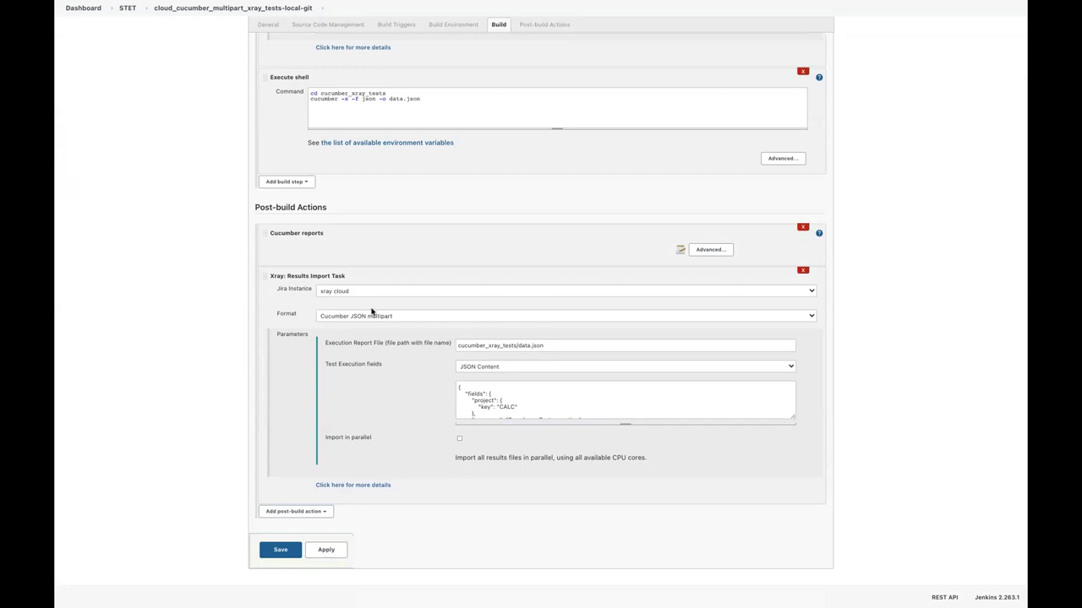
scroll(509, 403, "down", 5)
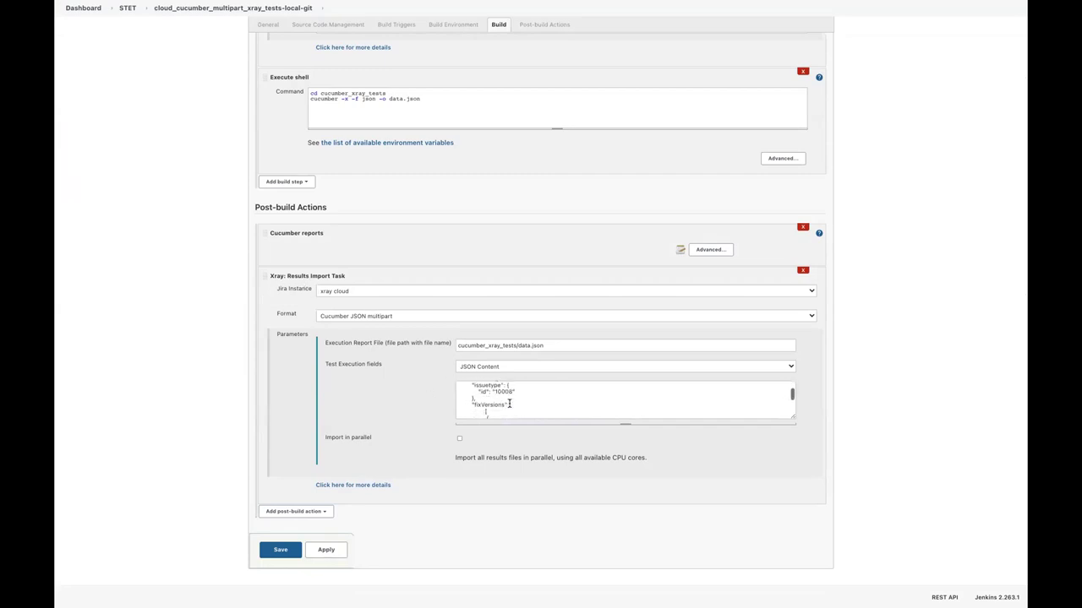
scroll(509, 403, "down", 2)
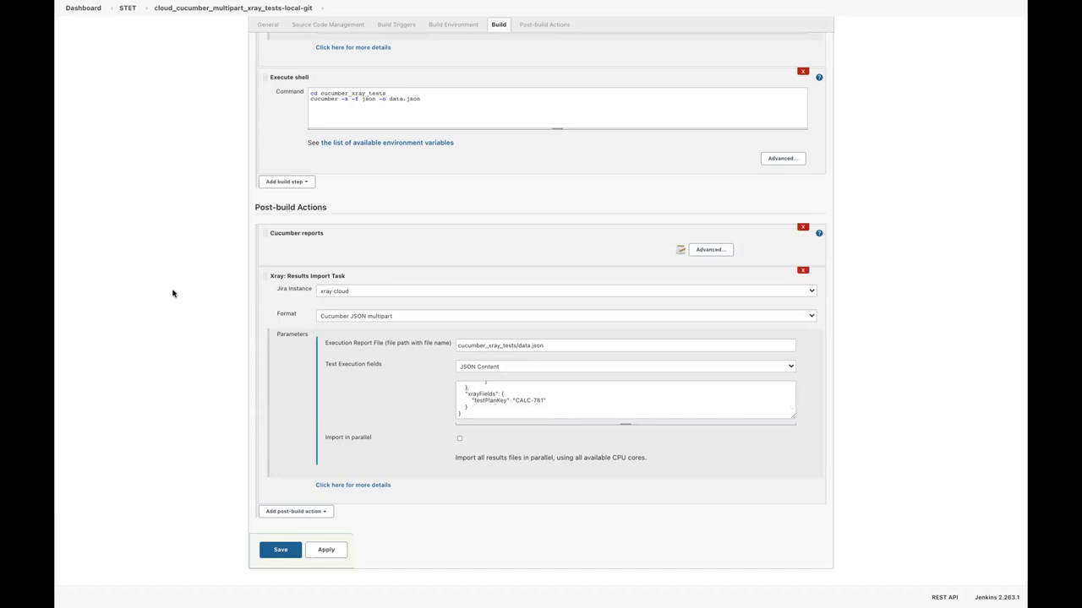
scroll(173, 293, "up", 20)
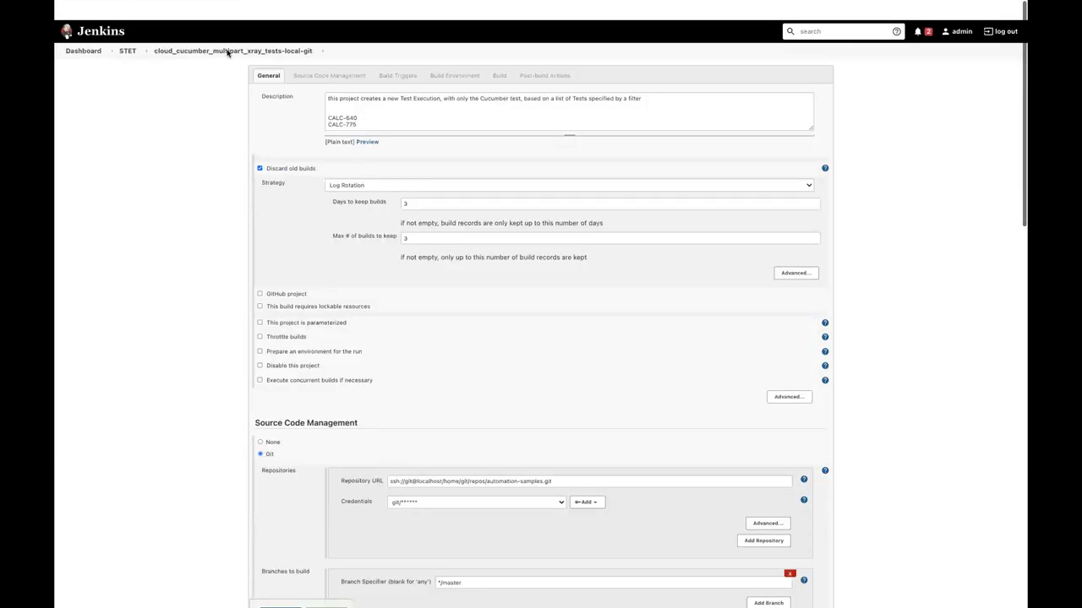
Step: Start a new build of the cloud_cucumber_multipart_xray_tests-local-git project and find the imported Test Execution's key in its console output
left_click(229, 30)
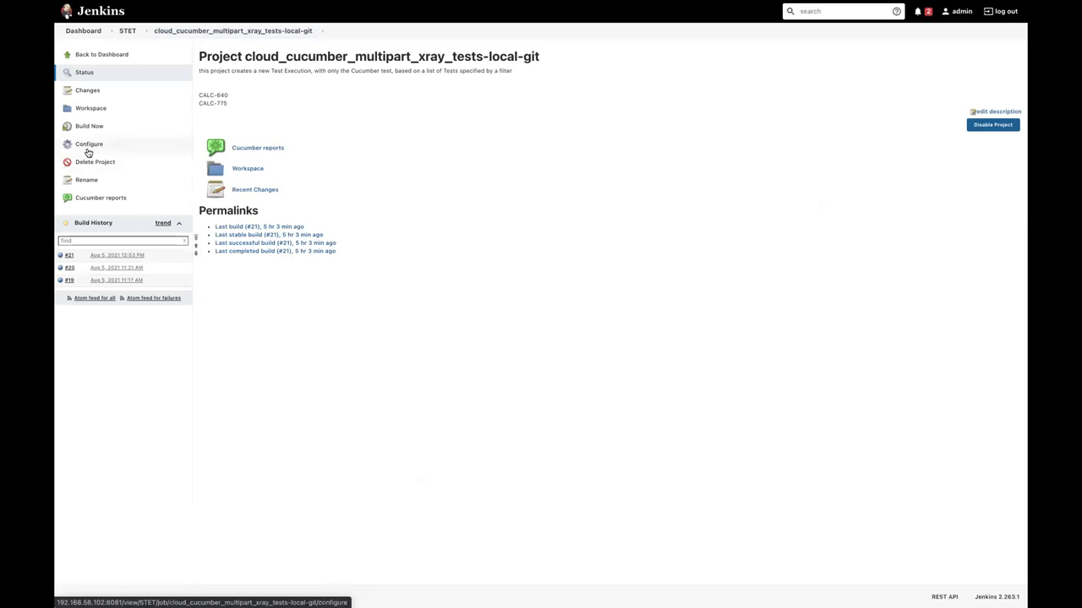
left_click(89, 127)
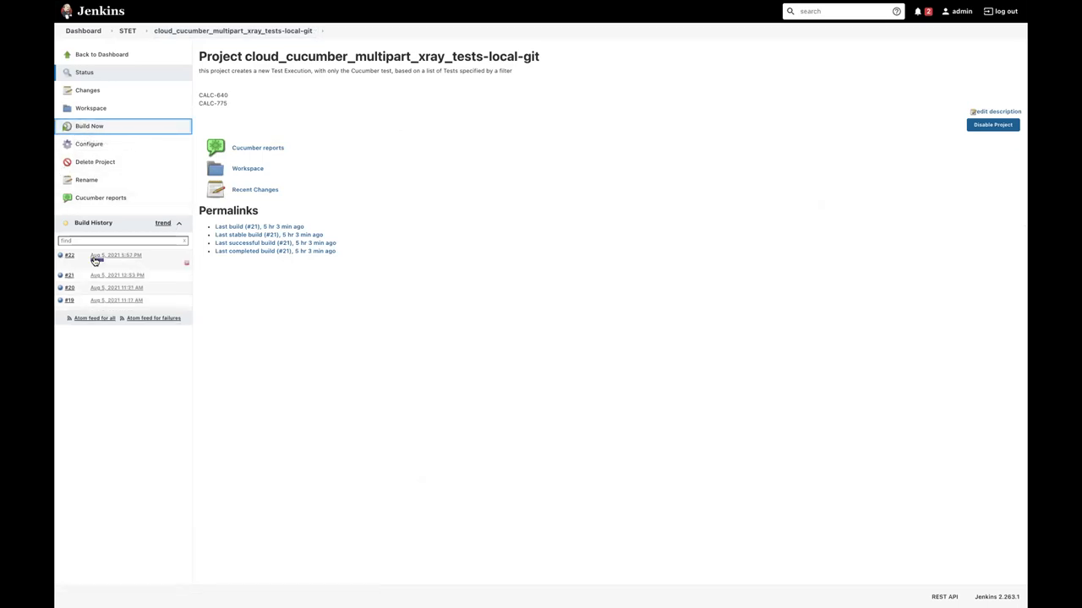
left_click(69, 254)
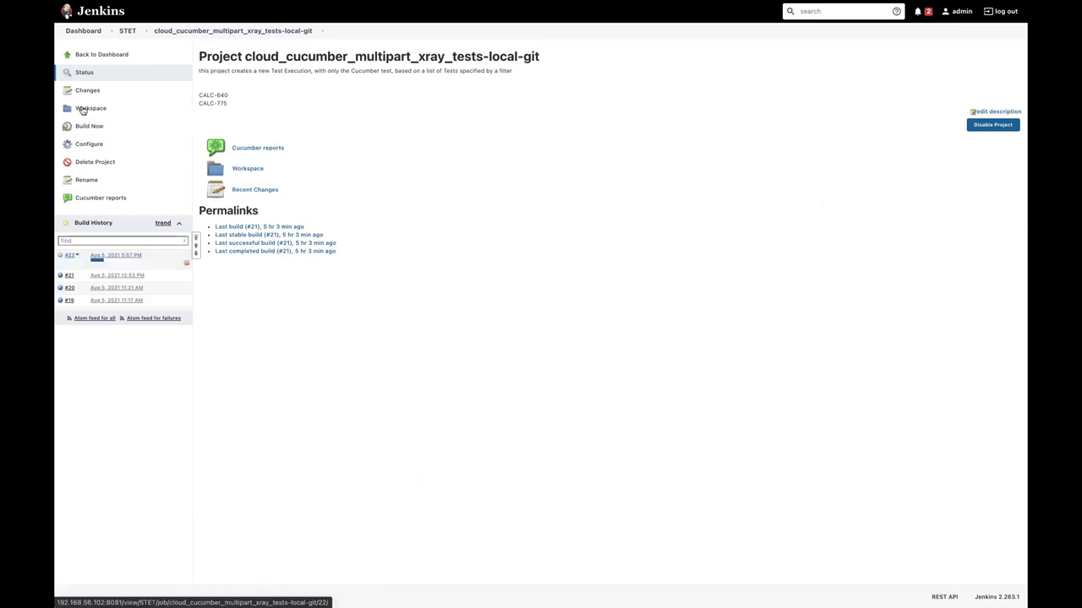
left_click(82, 110)
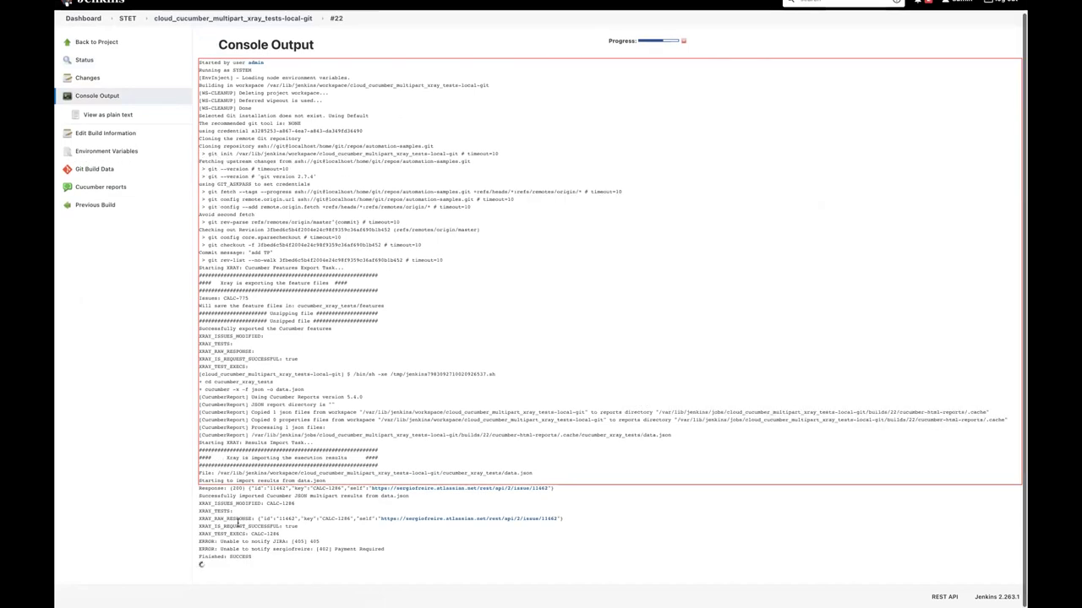
left_click_drag(350, 527, 321, 526)
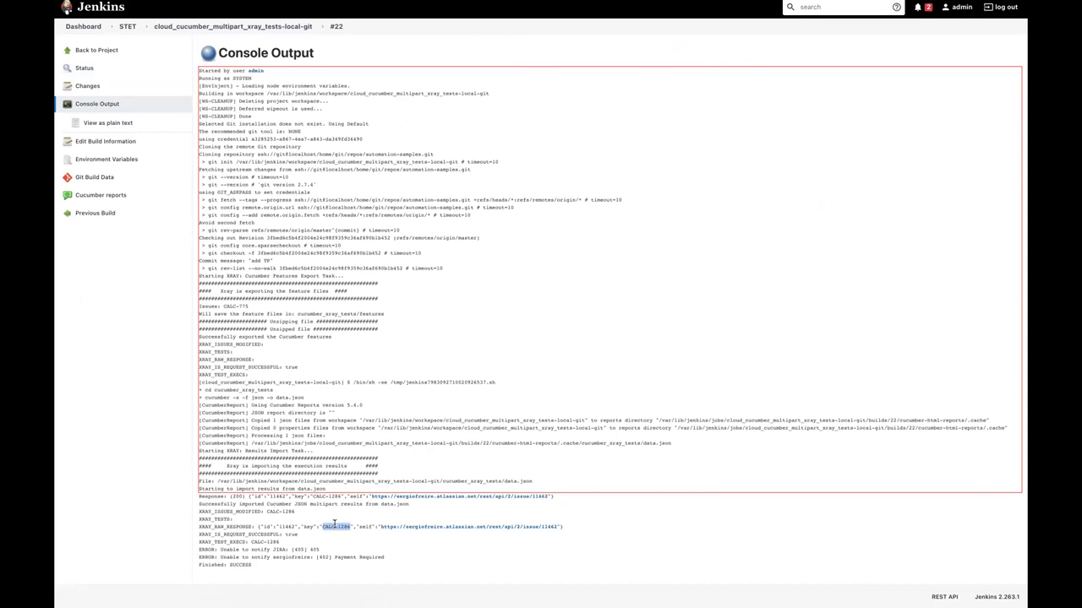
Step: Switch back to Jira, list the test runs of CALC-778 and open the execution details of the "Brand new Test execution" run
key("ctrl+Tab")
key("ctrl+Tab")
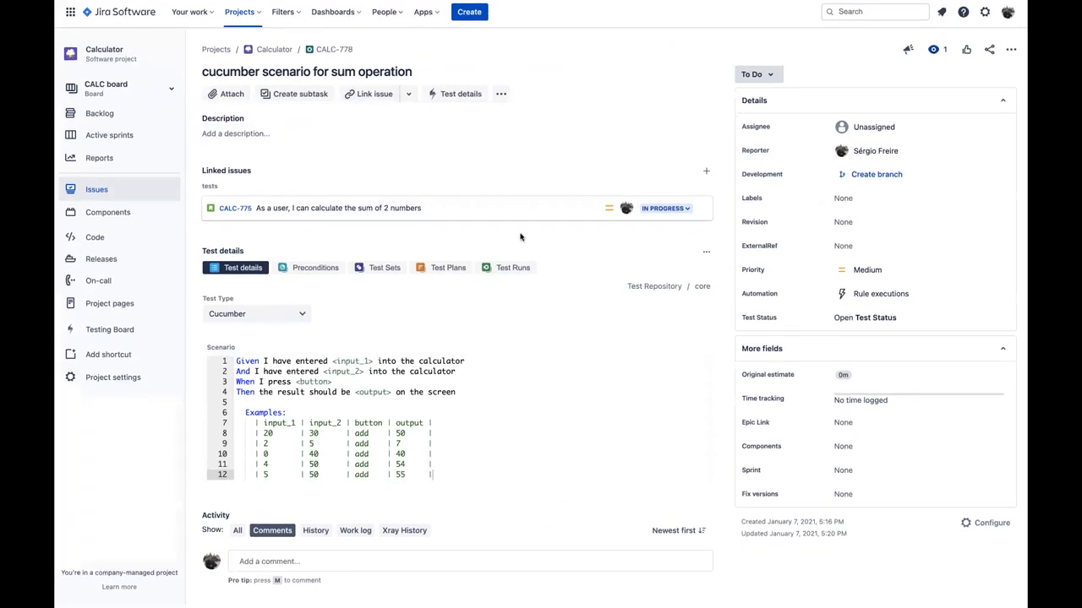
left_click(511, 270)
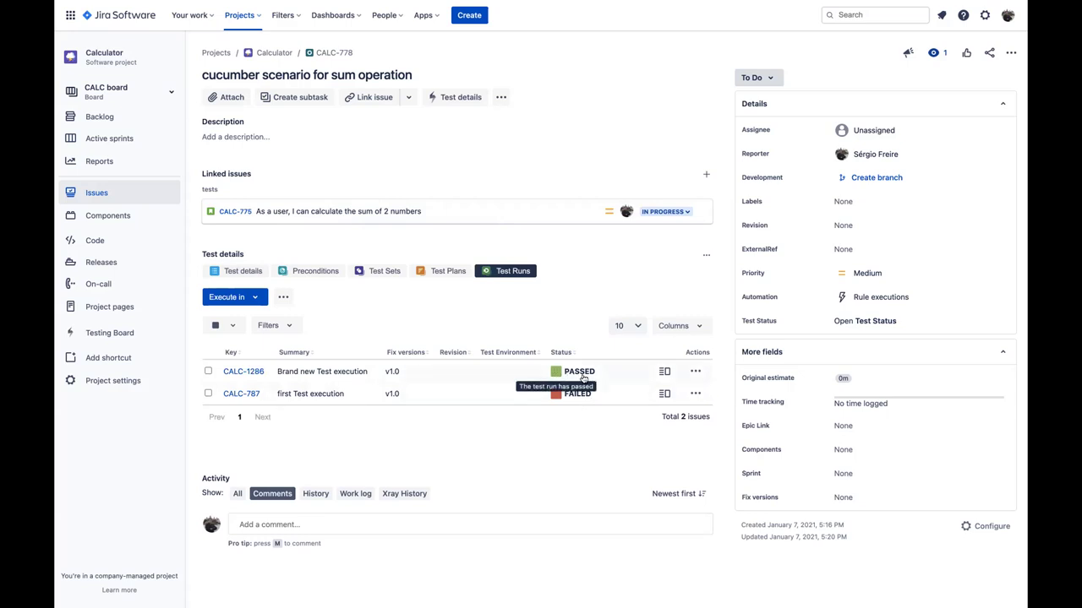
left_click(663, 375)
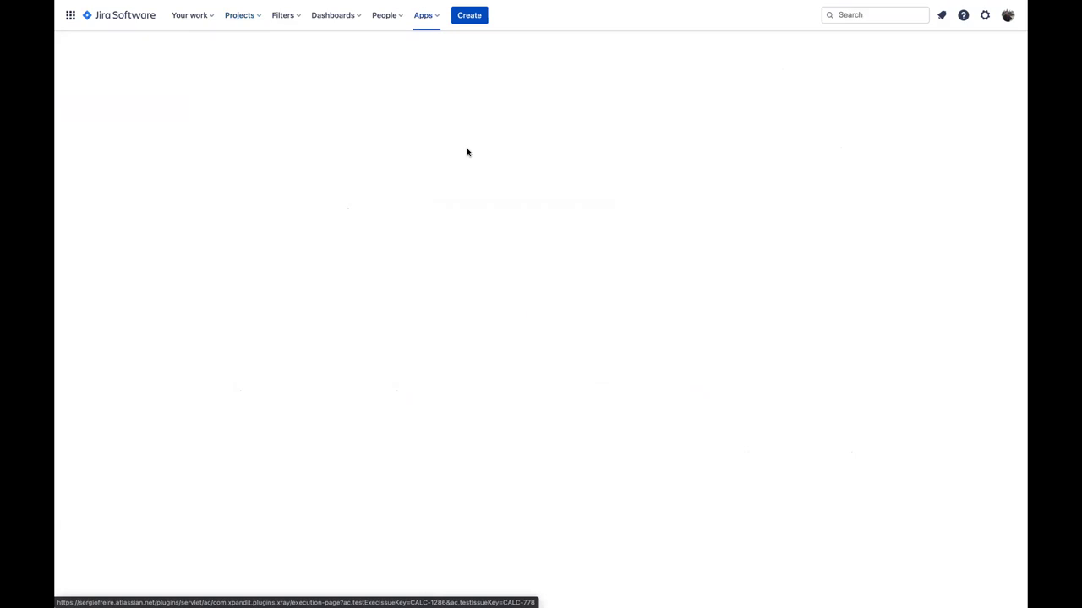
Step: Examine the scenario outline and the results of each example in the execution details of CALC-778
scroll(230, 429, "down", 2)
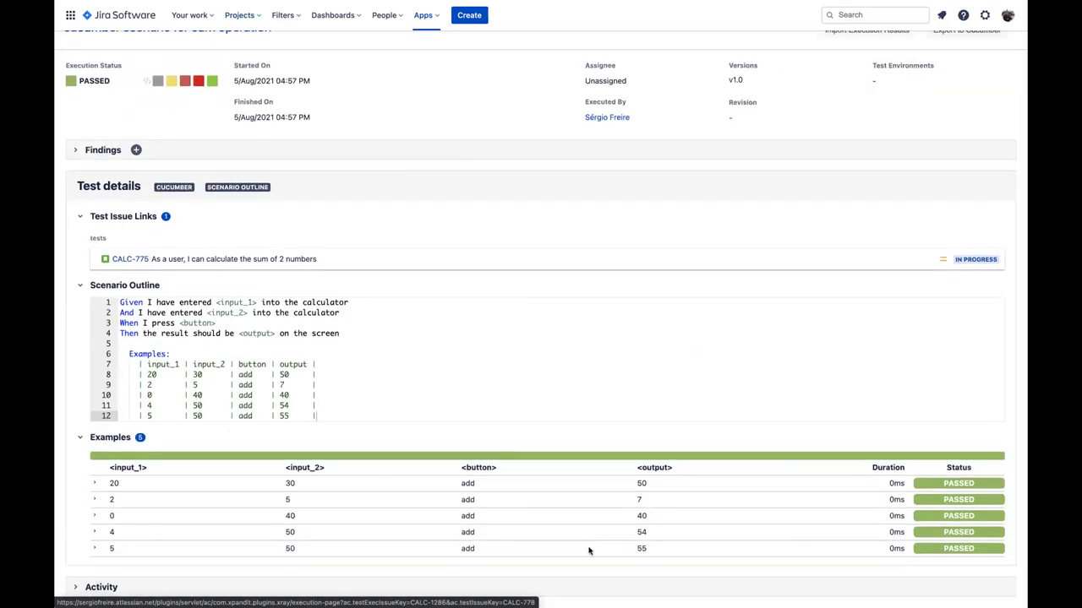
scroll(589, 551, "up", 2)
left_click(167, 50)
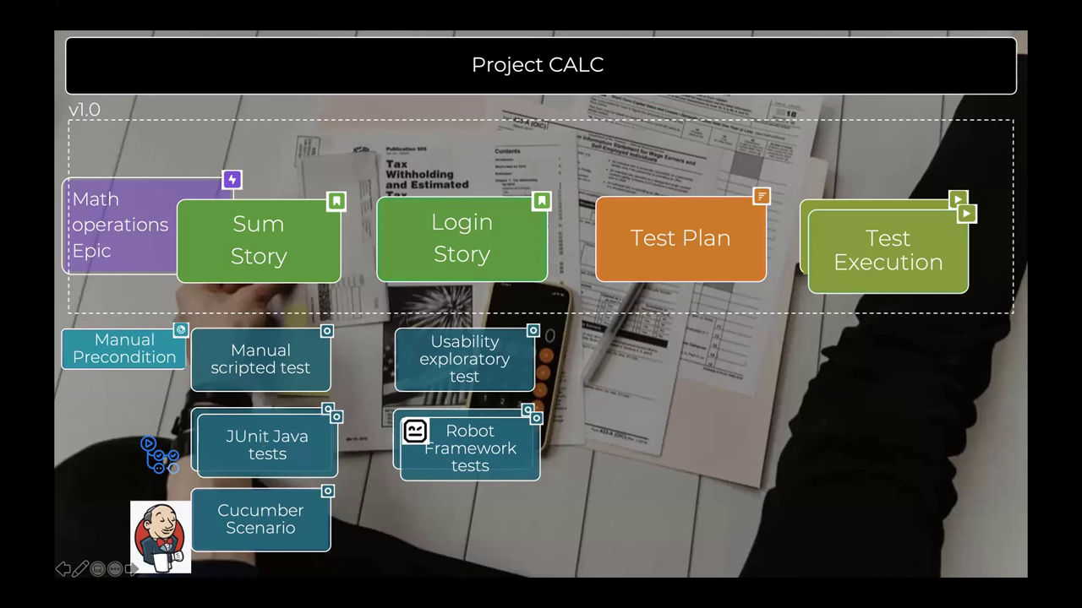
Step: Reveal Sprint 1 on the Project CALC slide, end the slide show and switch to Chrome
left_click(273, 591)
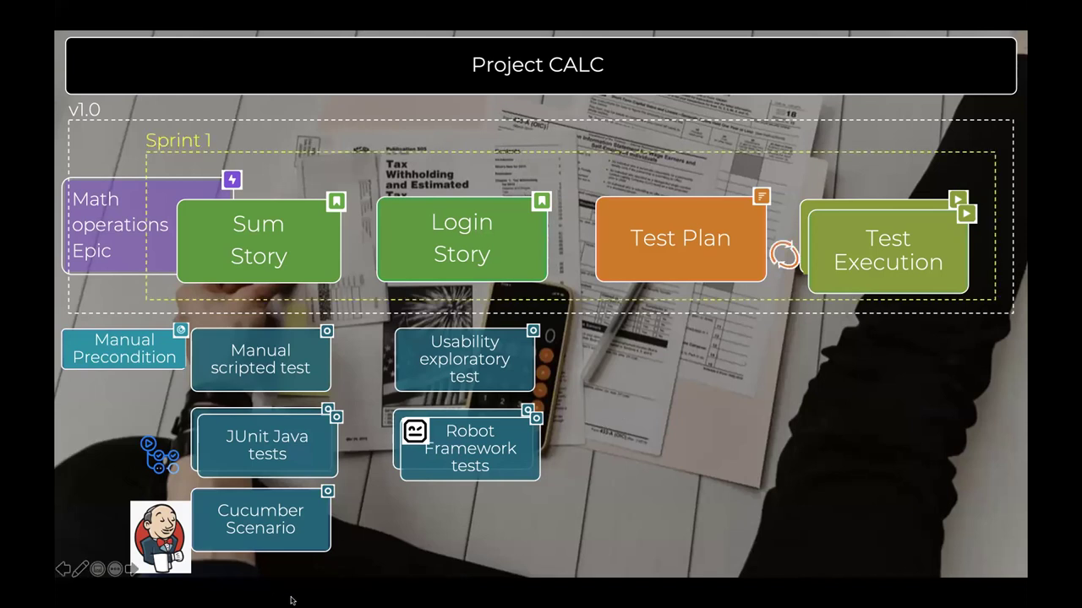
key("super+Tab")
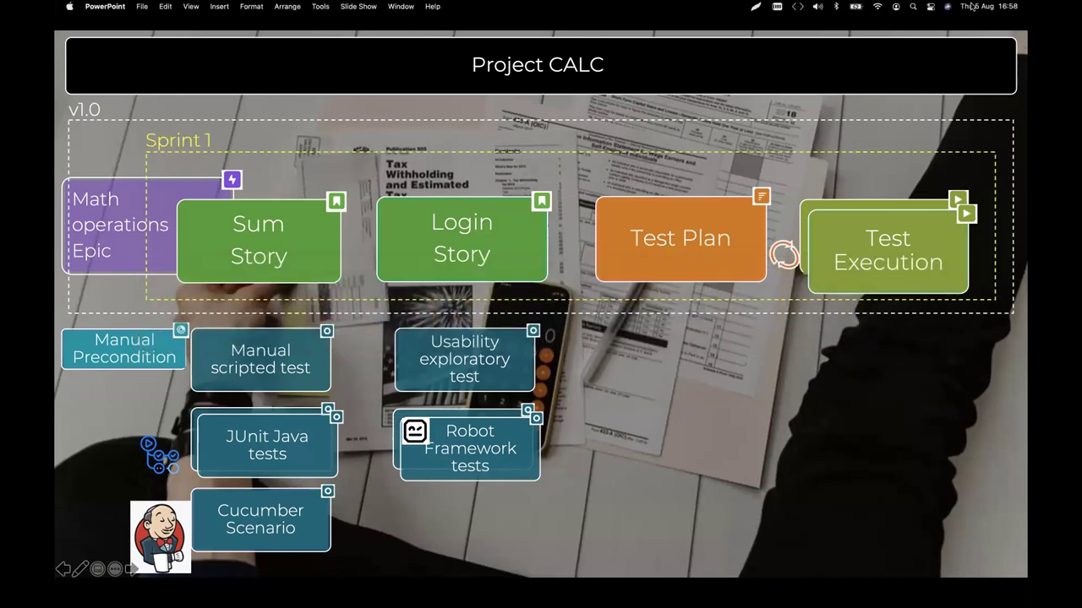
key("Escape")
key("super+Tab")
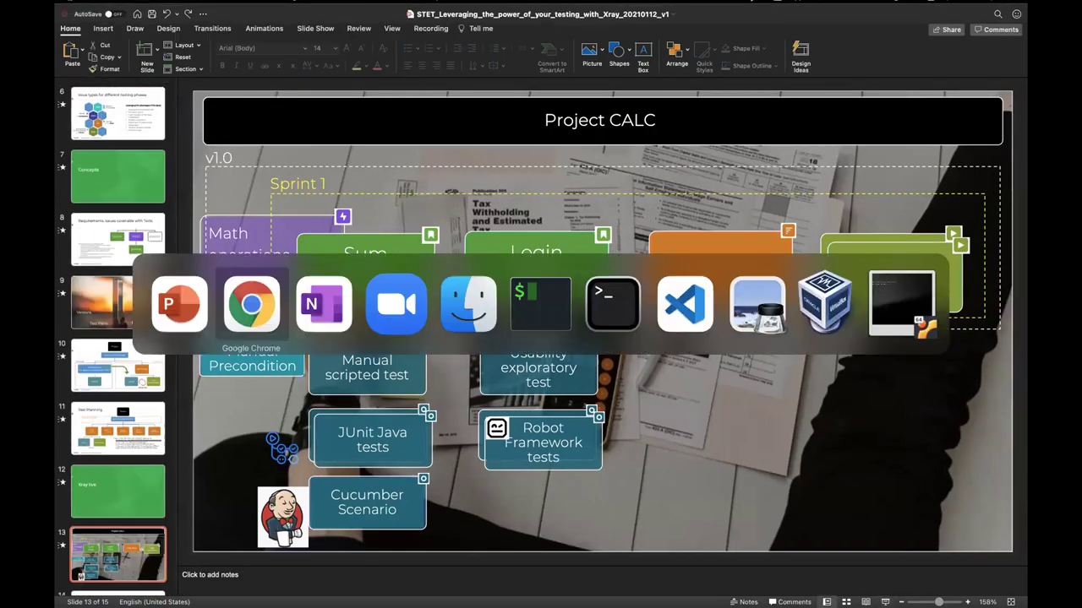
mouse_move(691, 604)
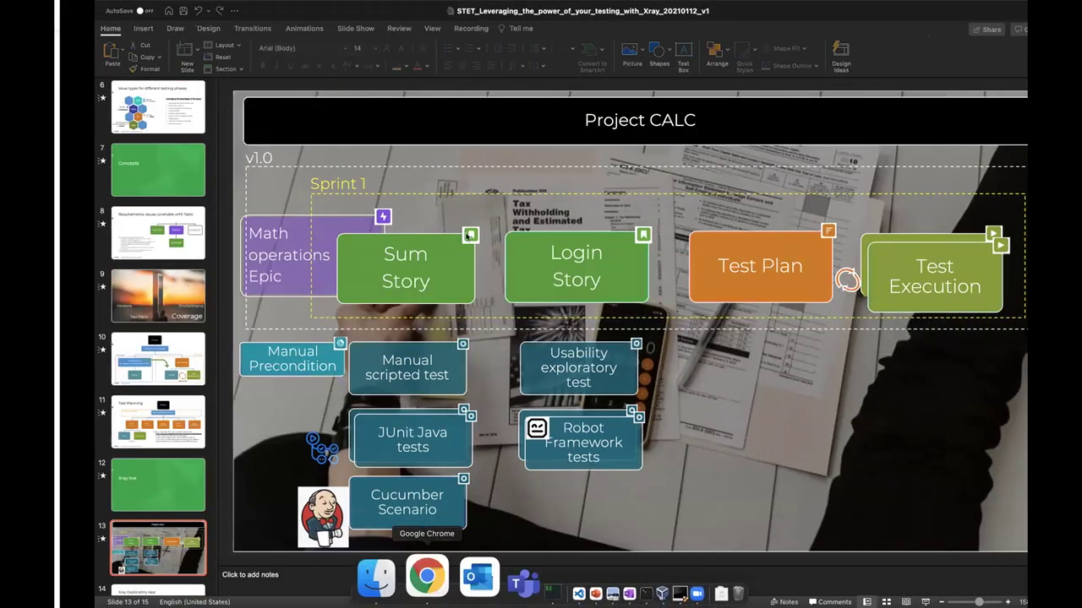
left_click(426, 577)
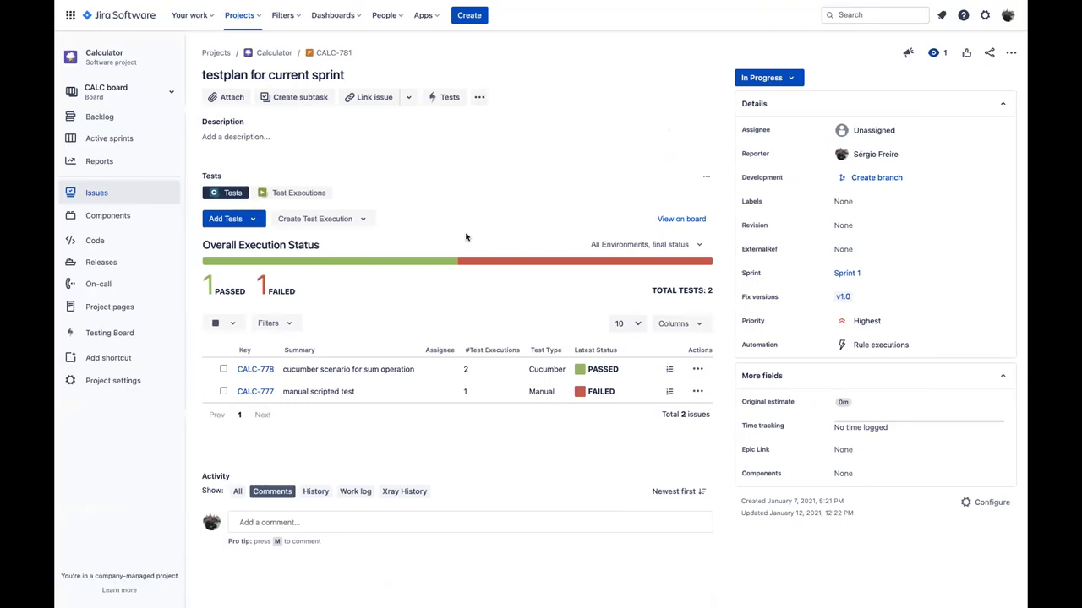
Step: Switch to the tutorial-java-junit-calc repository on GitHub and examine the JUnit test methods and their annotations in CalcTest.java
key("ctrl+Tab")
key("ctrl+Tab")
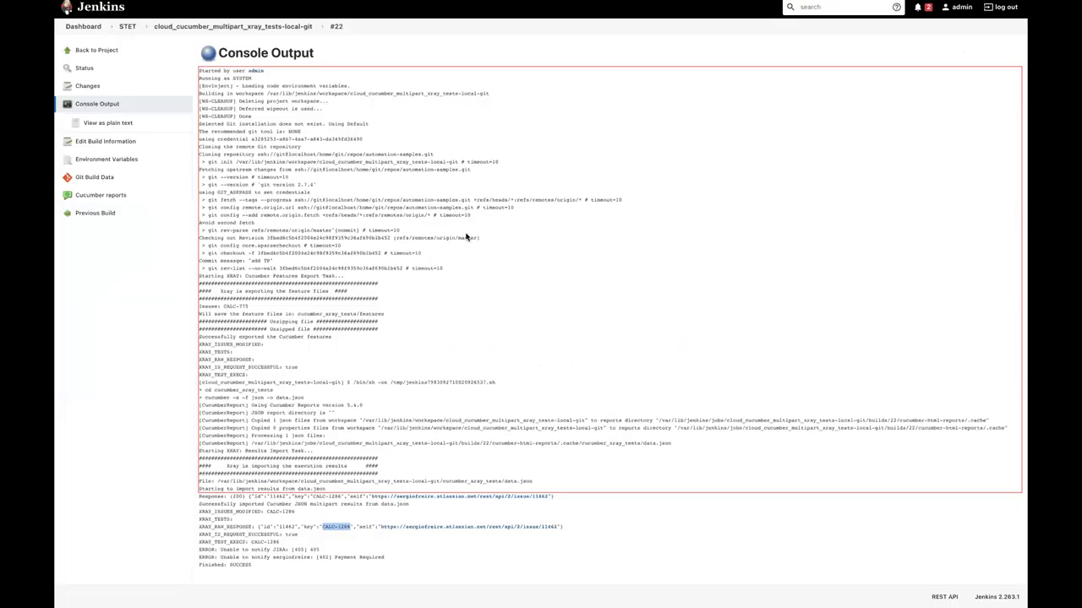
key("ctrl+Tab")
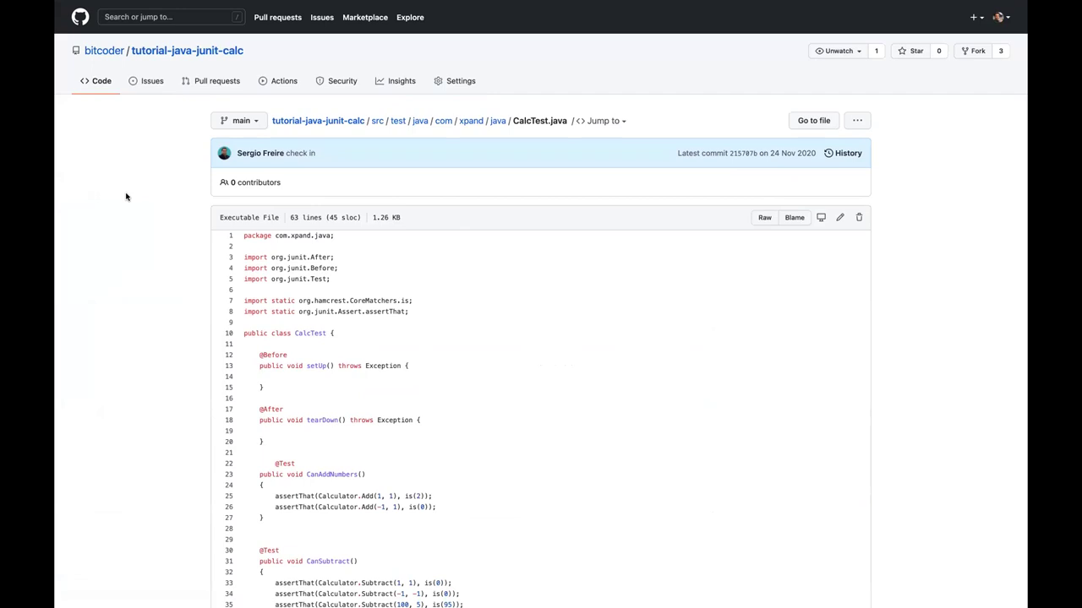
scroll(271, 298, "down", 2)
scroll(271, 298, "down", 2)
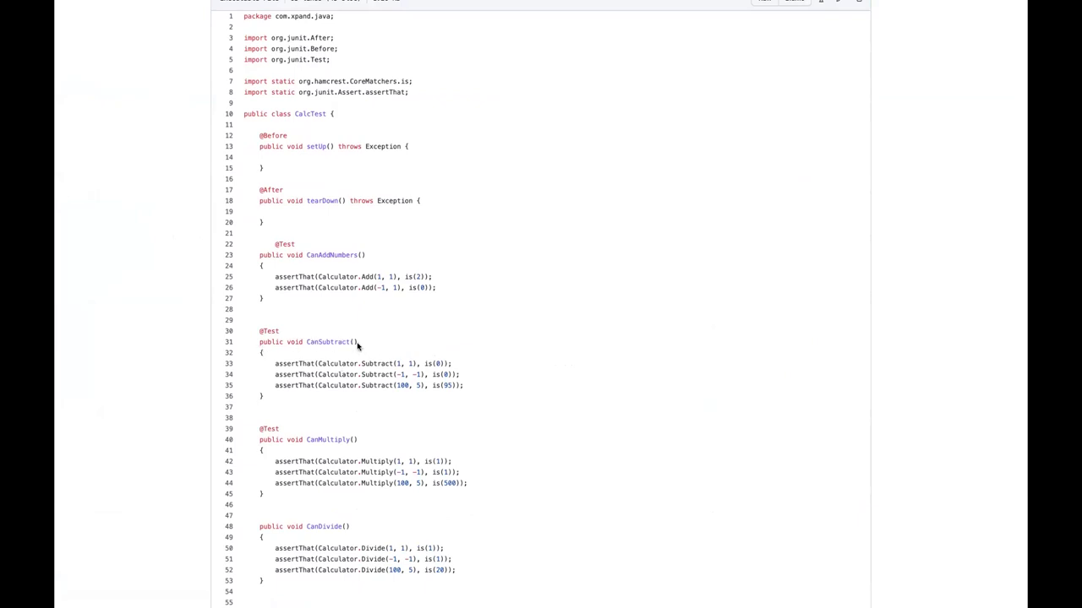
left_click_drag(281, 331, 258, 331)
scroll(314, 254, "down", 2)
scroll(310, 246, "up", 3)
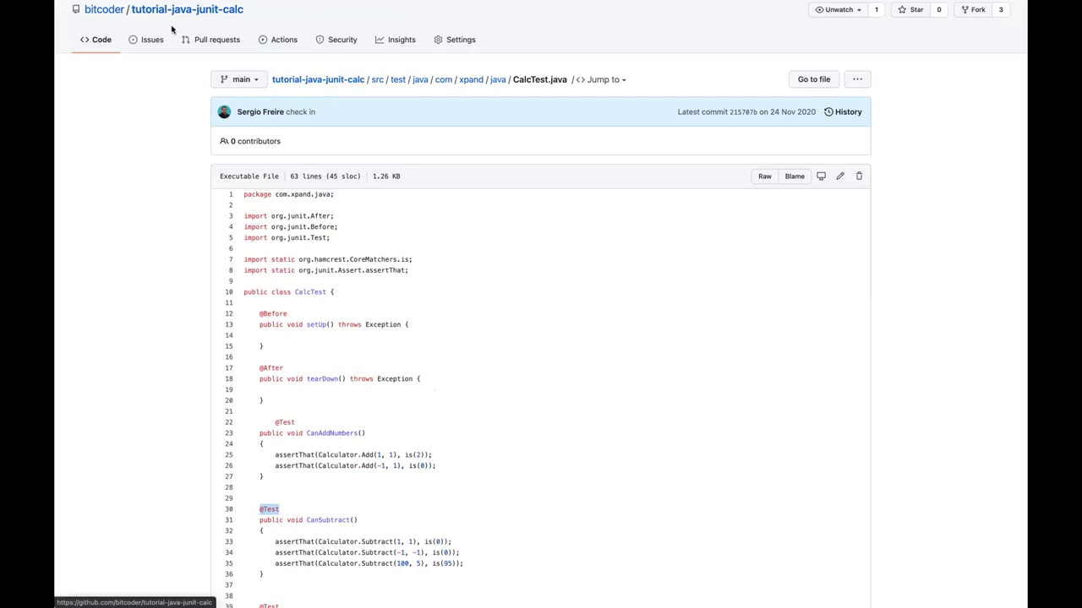
Step: Open the jira_cloud_report_to_testplan.yaml workflow from the repository's .github/workflows folder and examine its "Submit results to Xray" step
left_click(102, 40)
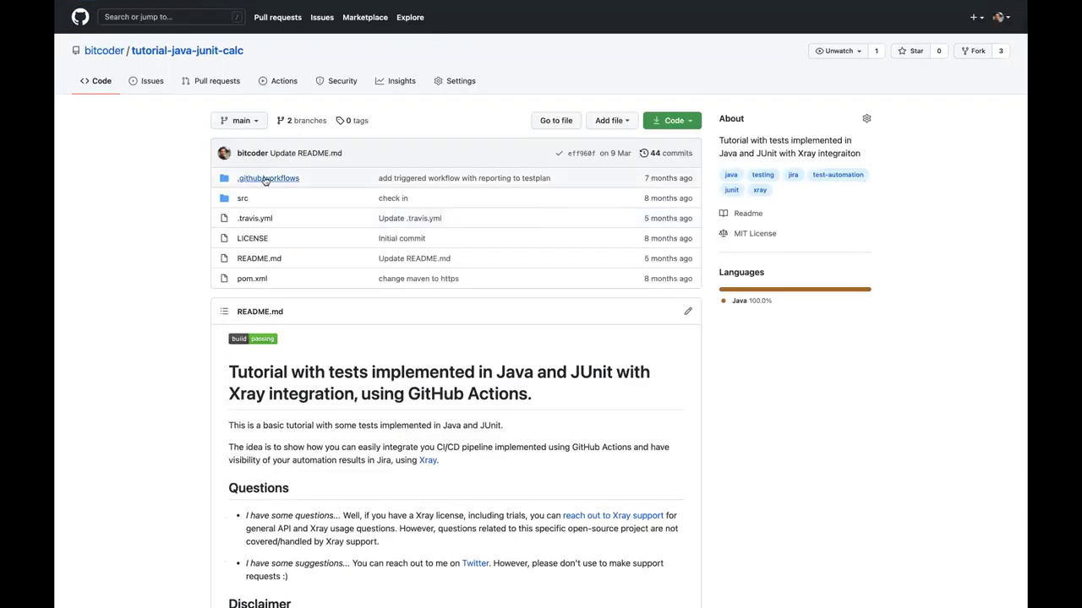
left_click(281, 182)
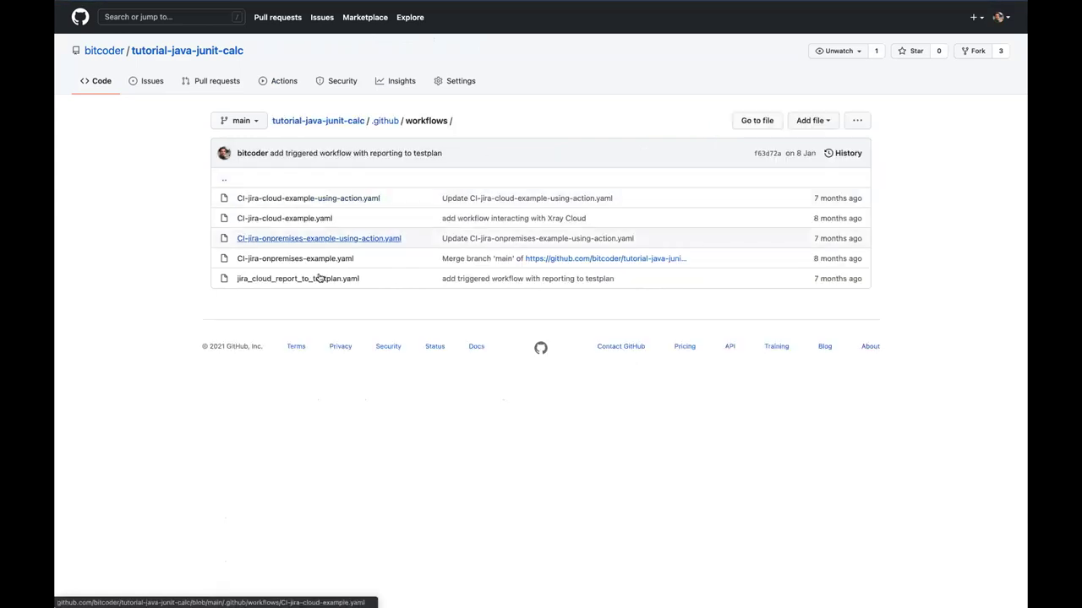
left_click(320, 279)
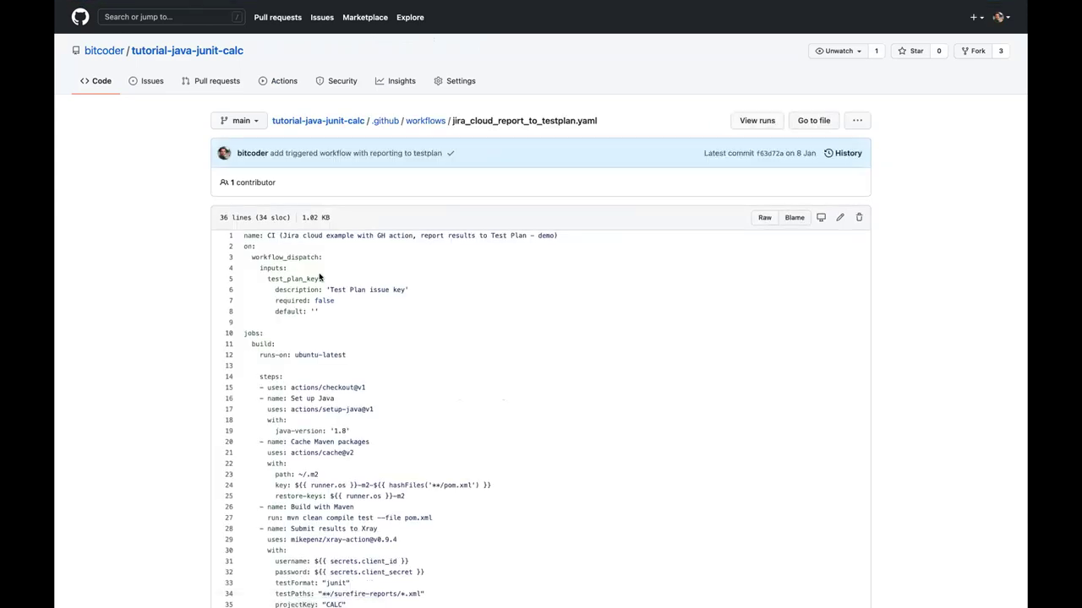
scroll(319, 278, "down", 2)
scroll(319, 277, "down", 1)
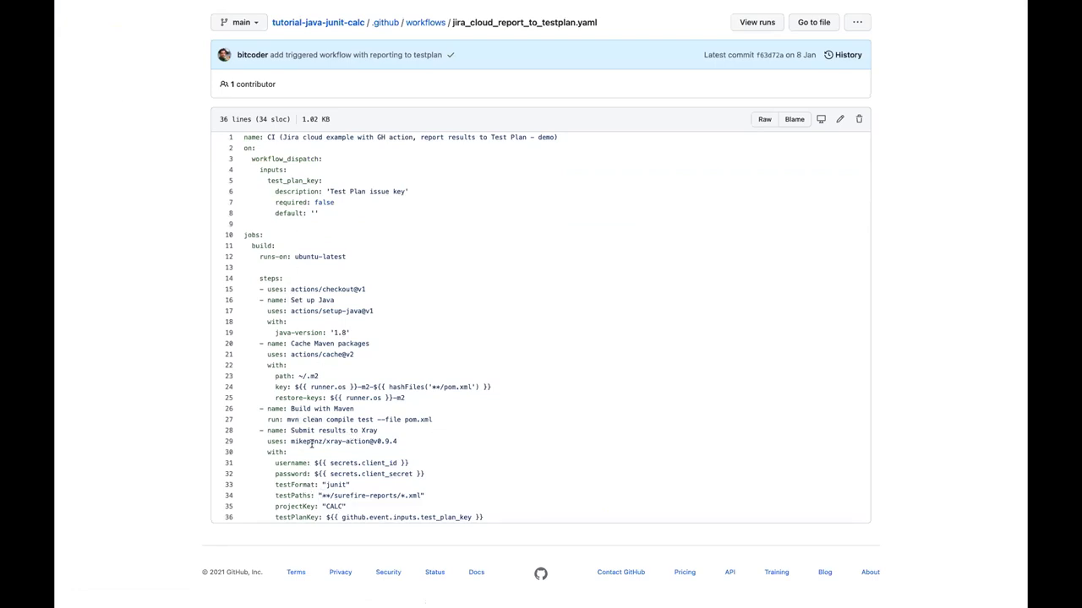
left_click_drag(483, 520, 250, 432)
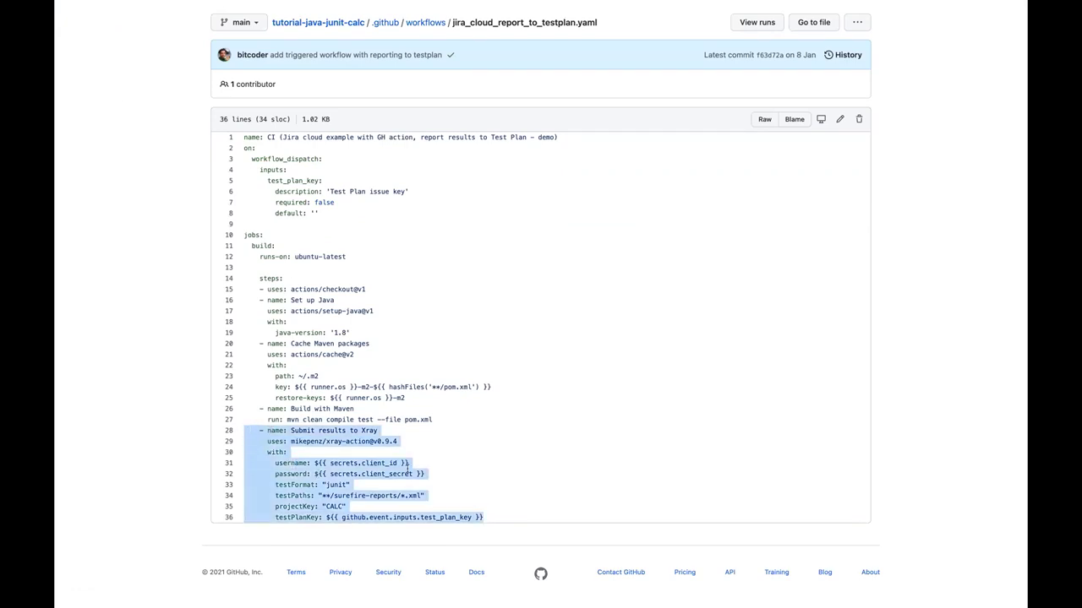
left_click(408, 467)
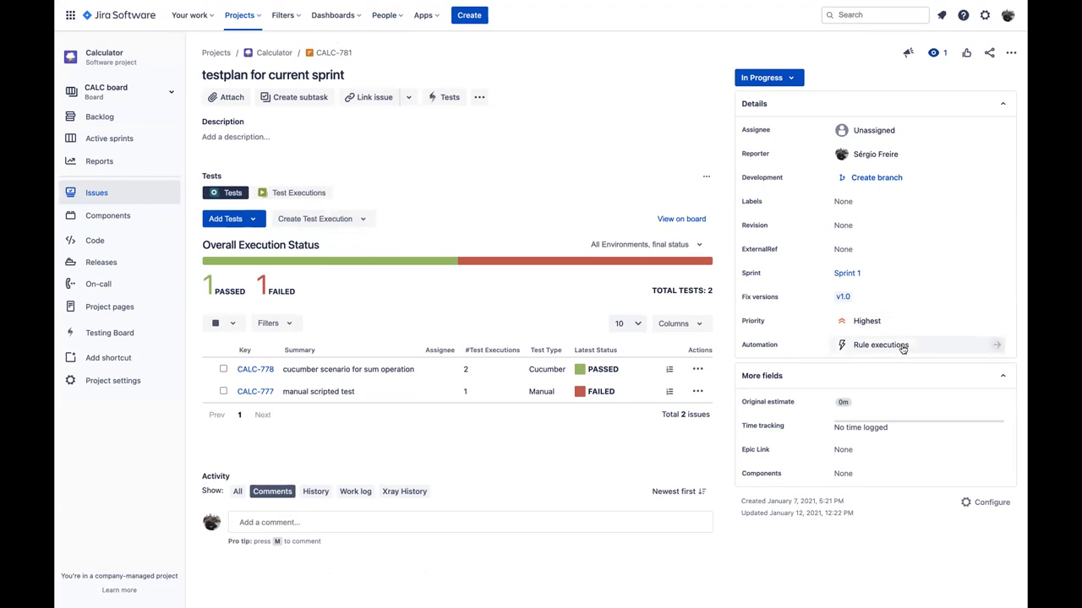
Step: From the Jira test plan CALC-781, run the manual automation rule "trigger GitHub workflow for this Test Plan"
left_click(992, 347)
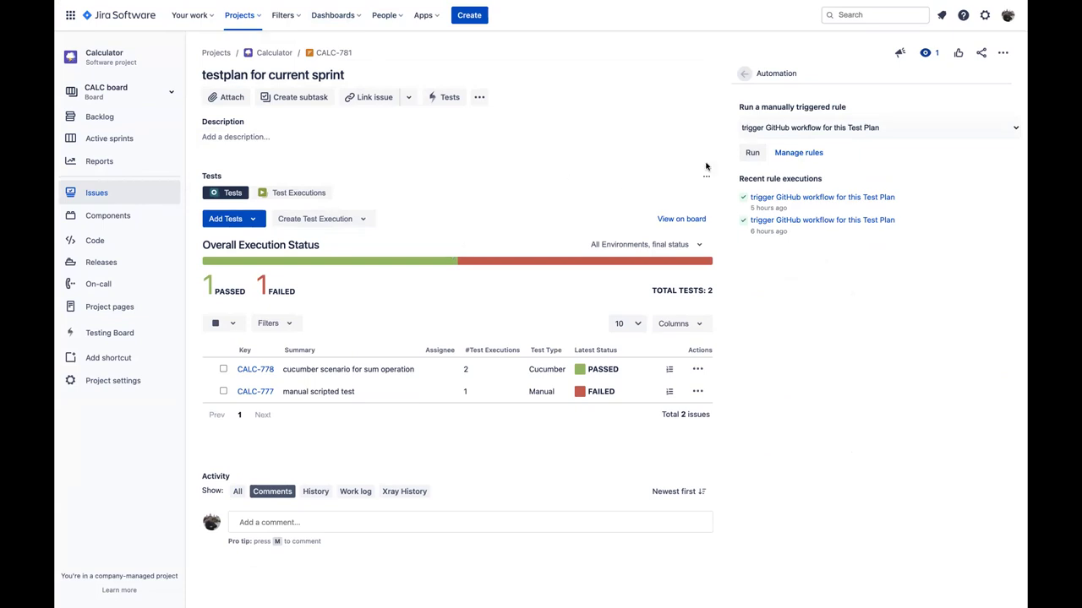
left_click(752, 154)
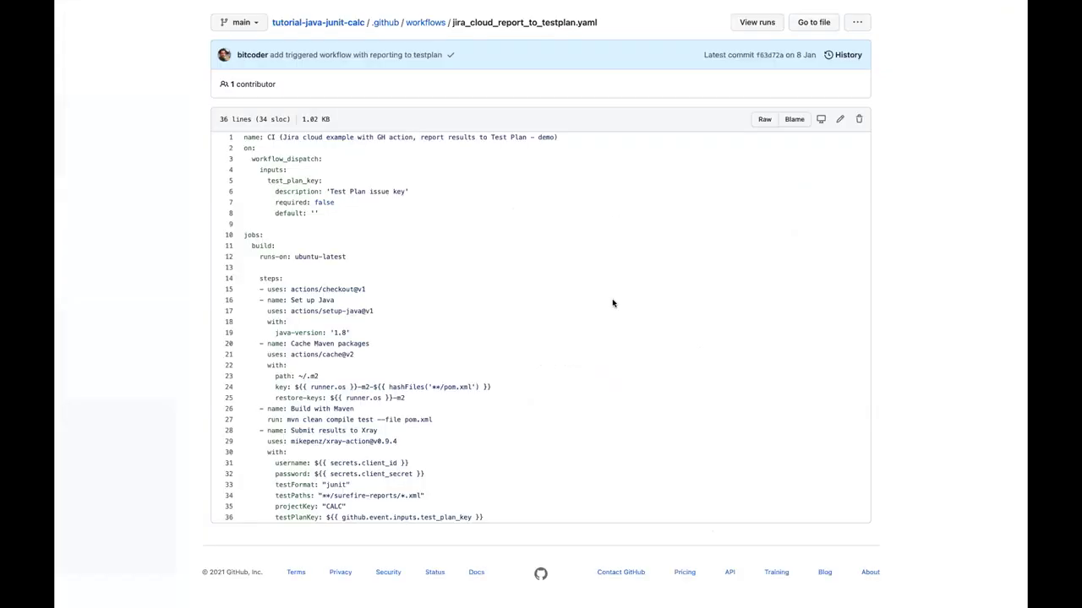
Step: Switch to GitHub, open the newest workflow run (#13) of tutorial-java-junit-calc and check the progress of its build job
scroll(423, 253, "up", 3)
scroll(340, 118, "down", 1)
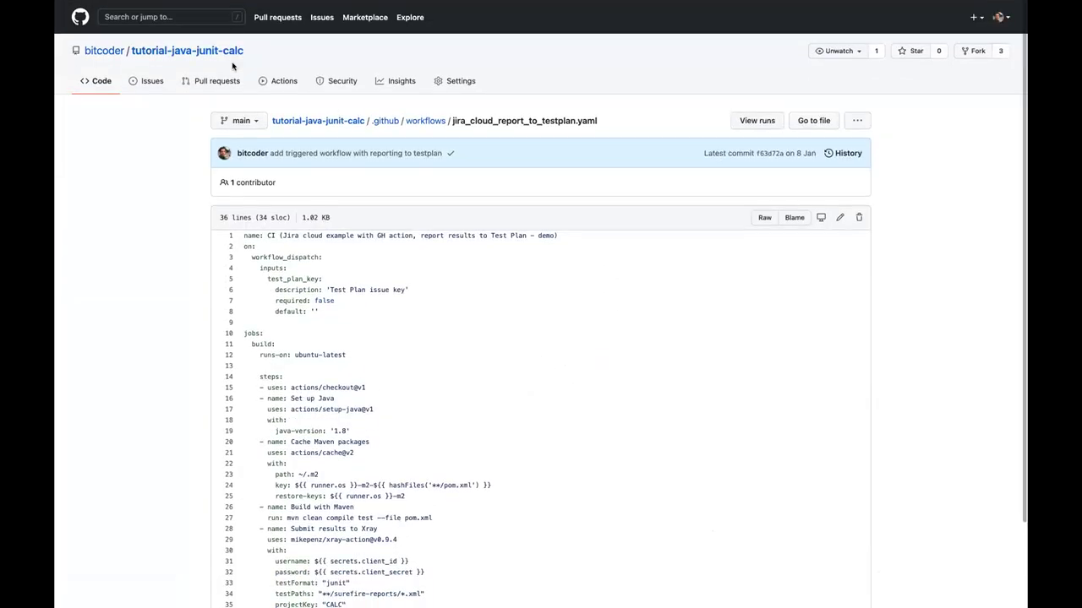
left_click(283, 78)
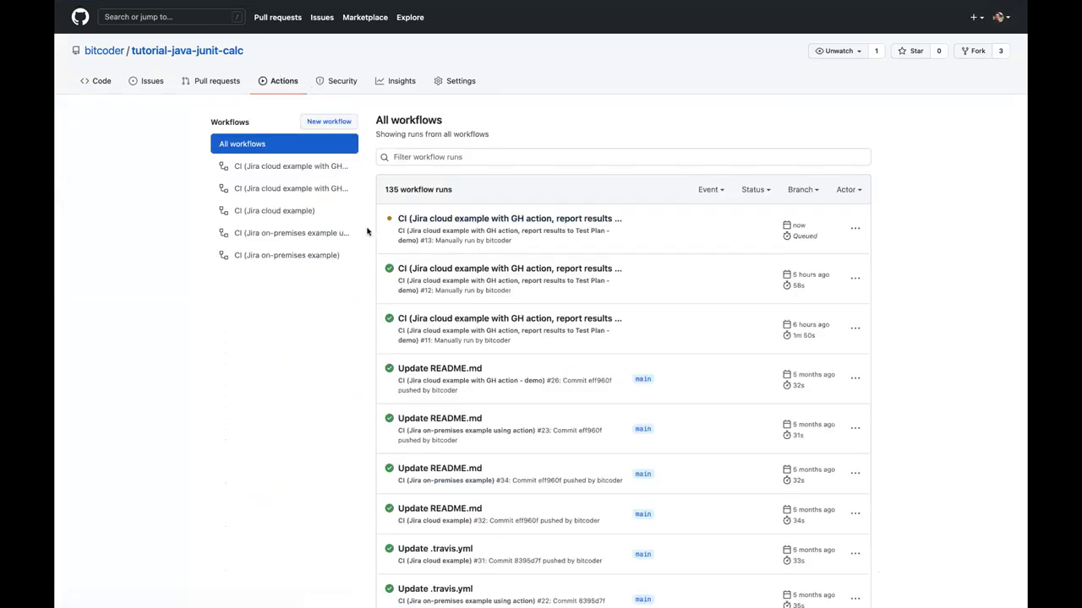
left_click(478, 220)
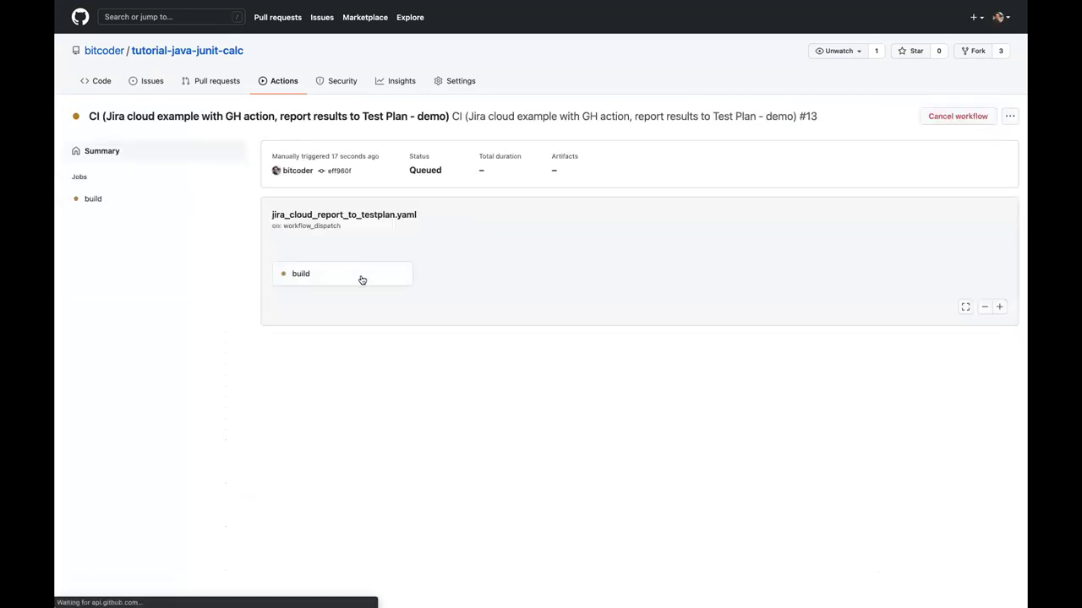
left_click(362, 279)
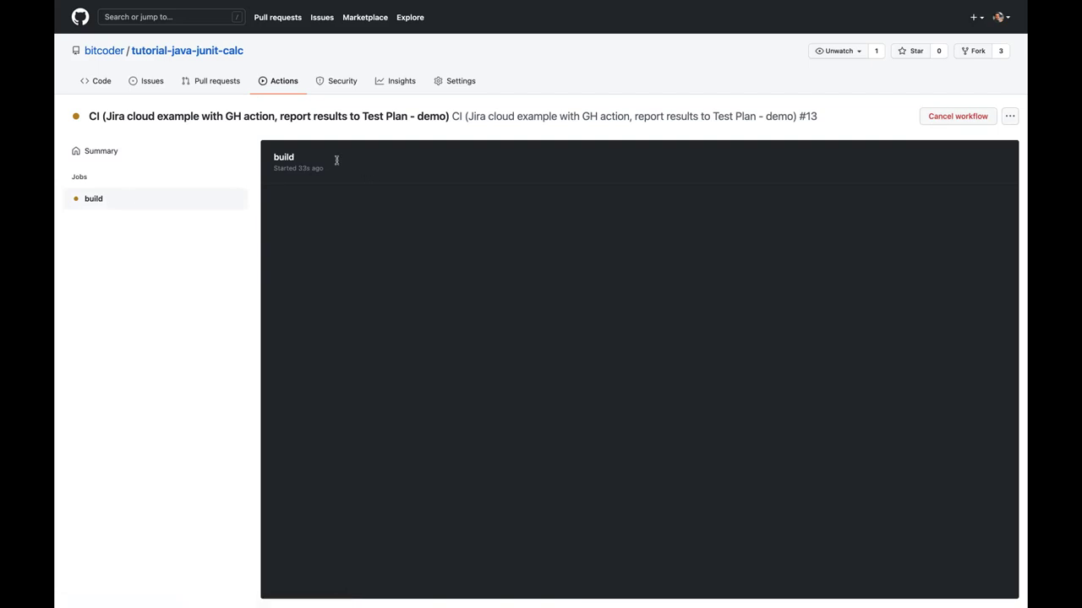
left_click(91, 206)
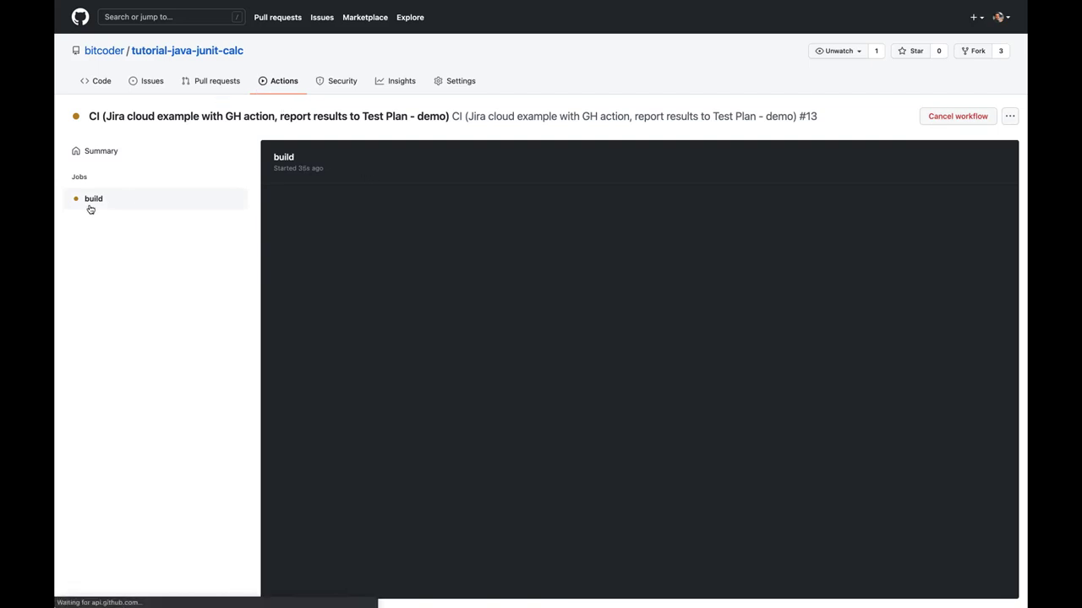
left_click(93, 209)
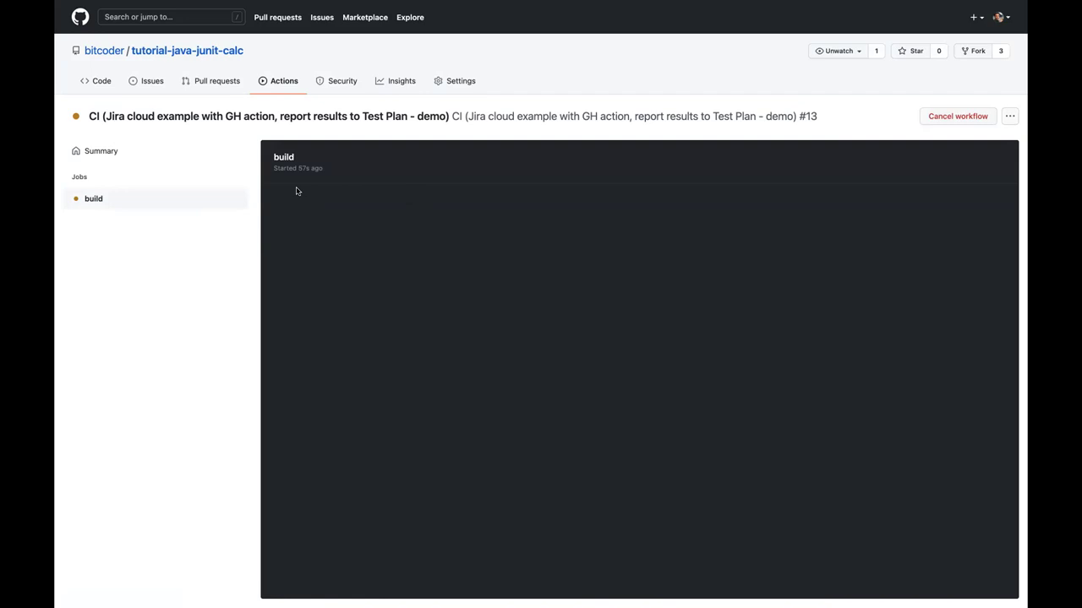
left_click(114, 203)
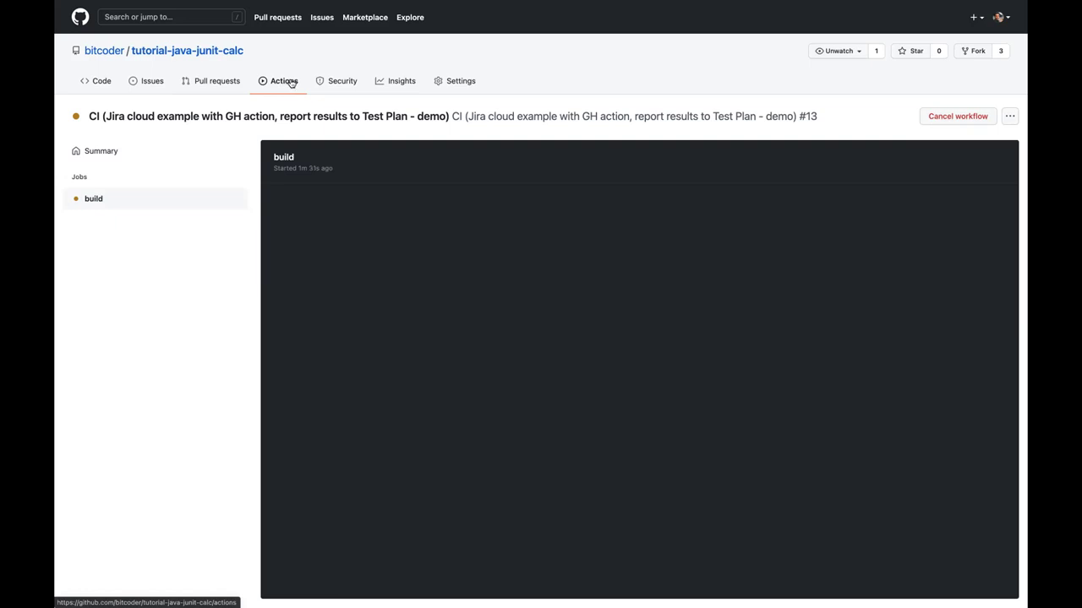
left_click(103, 198)
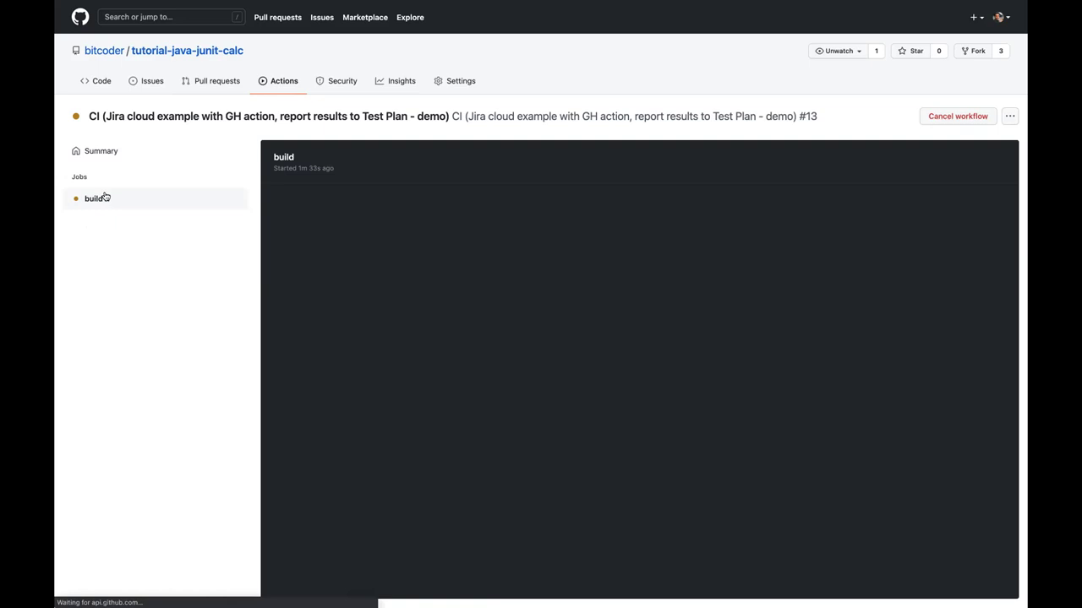
Step: Open the build job of workflow run #12 and examine the imported test reports under "Submit results to Xray"
left_click(265, 82)
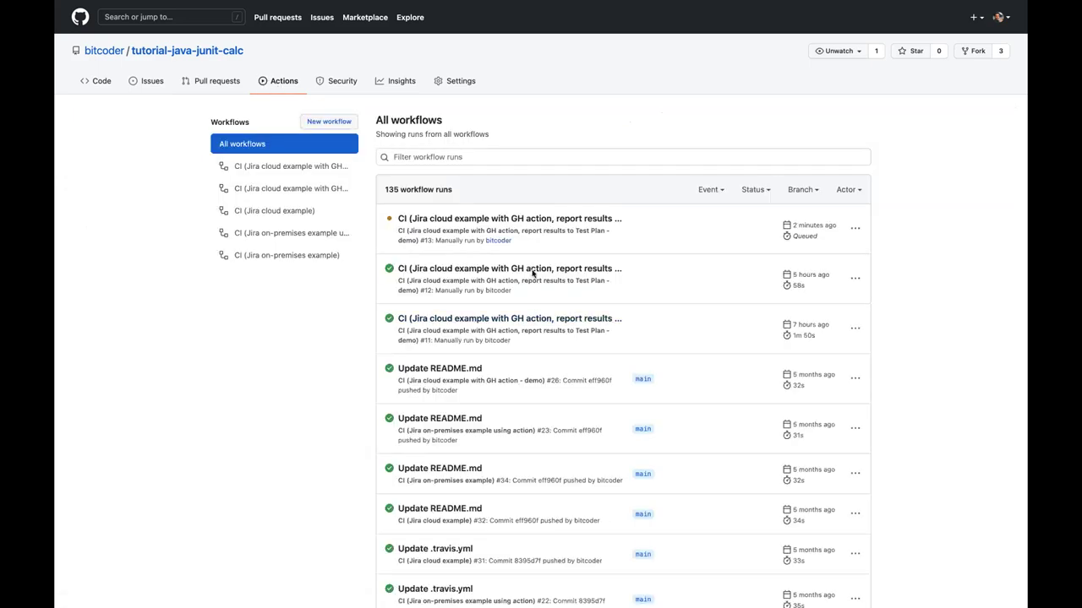
left_click(478, 269)
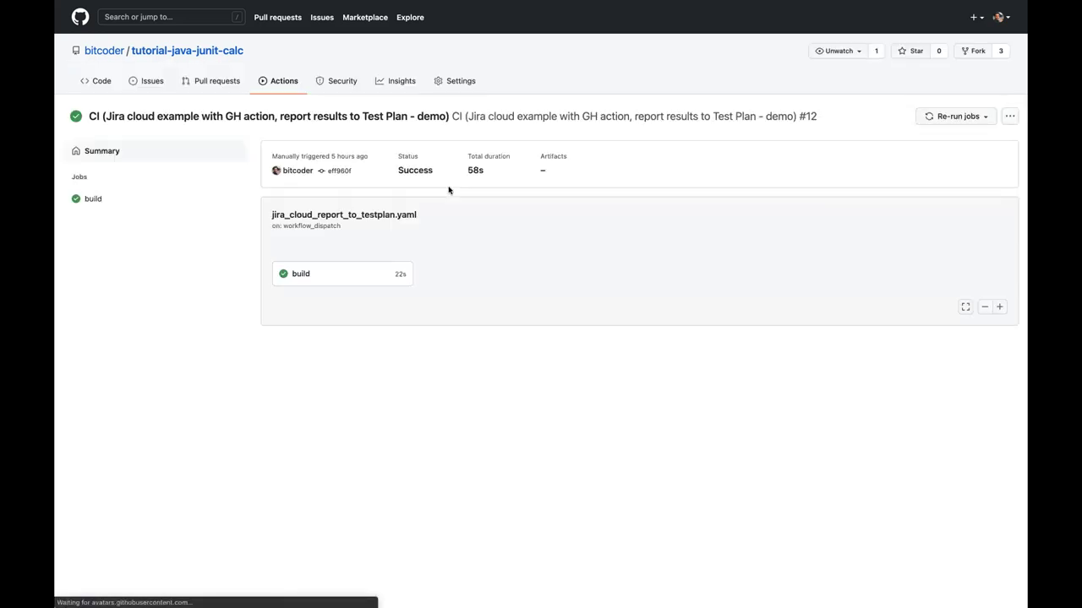
left_click(316, 283)
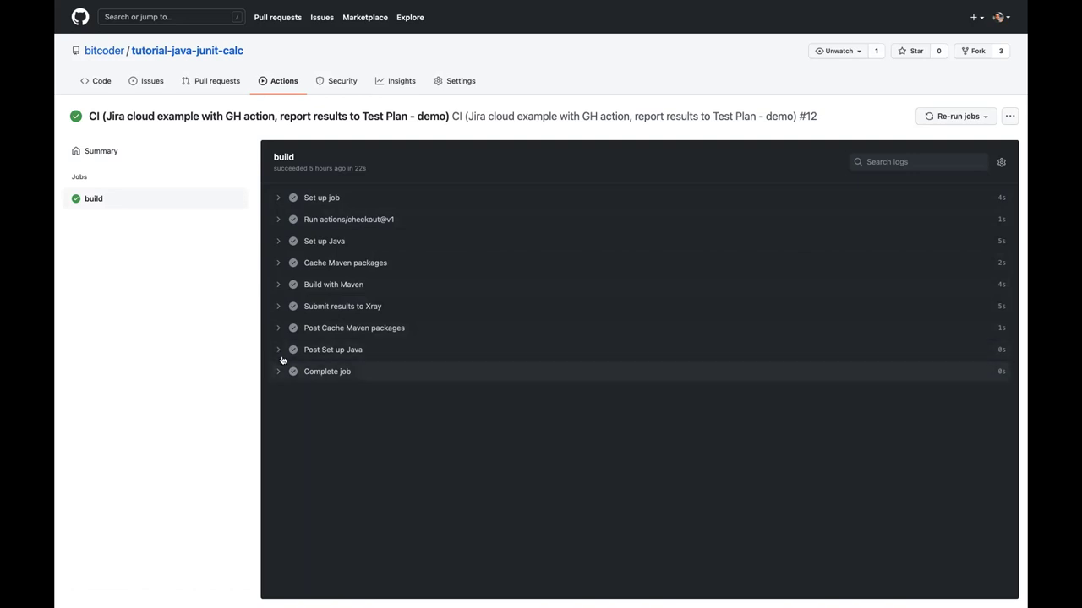
left_click(282, 307)
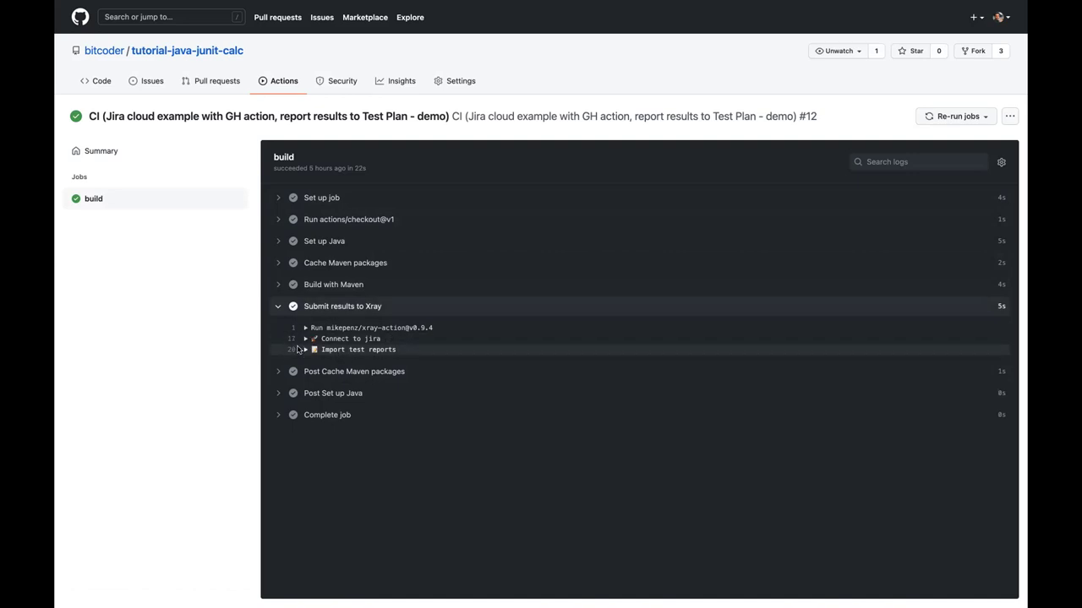
left_click(305, 350)
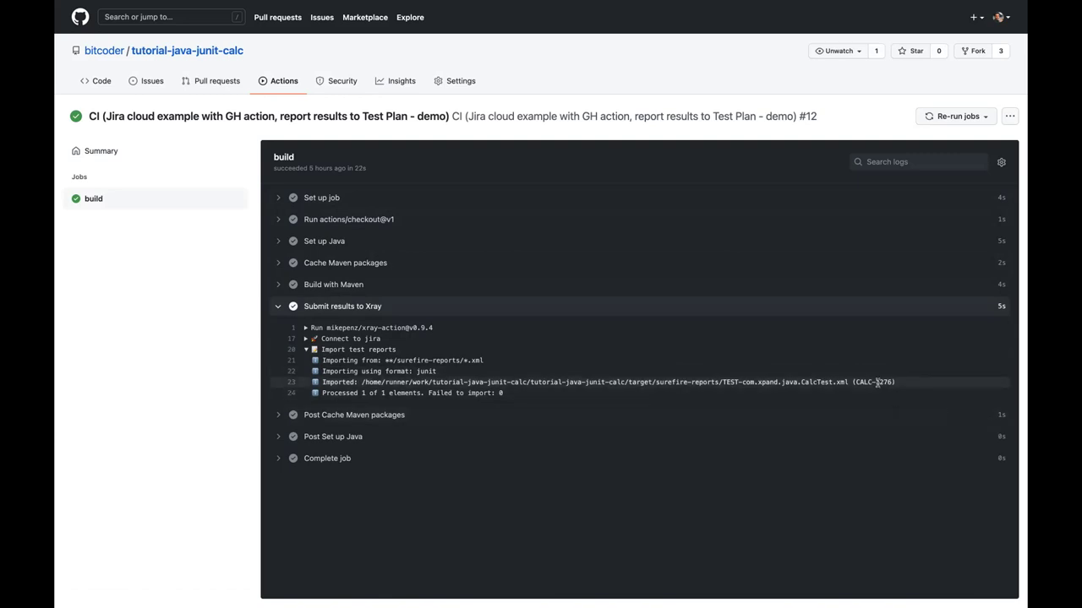
Step: Return to the list of workflow runs and reopen run #13 to check its build job again
left_click(297, 85)
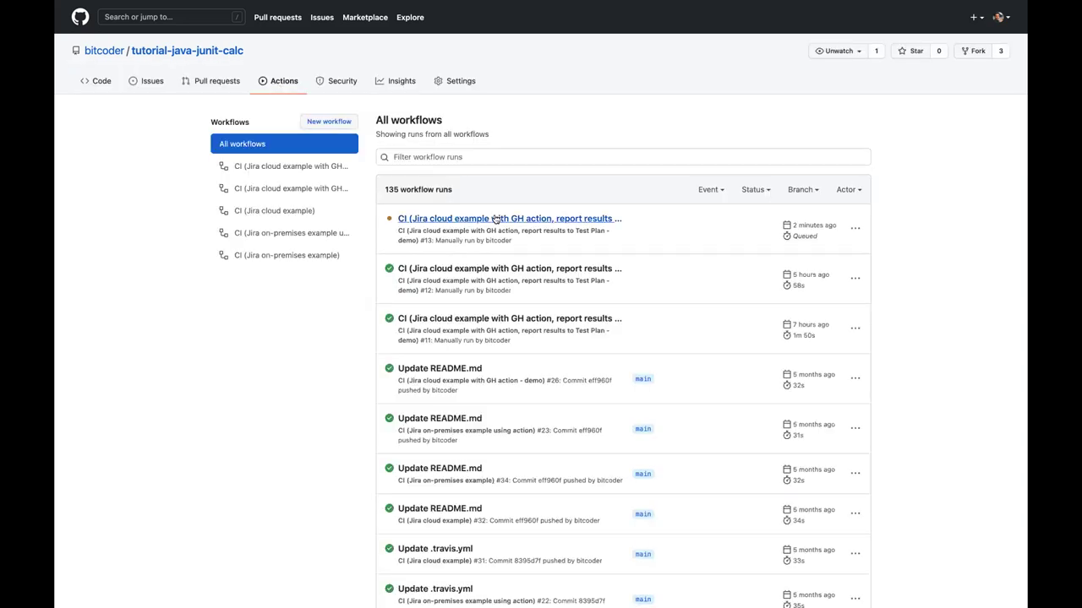
left_click(496, 219)
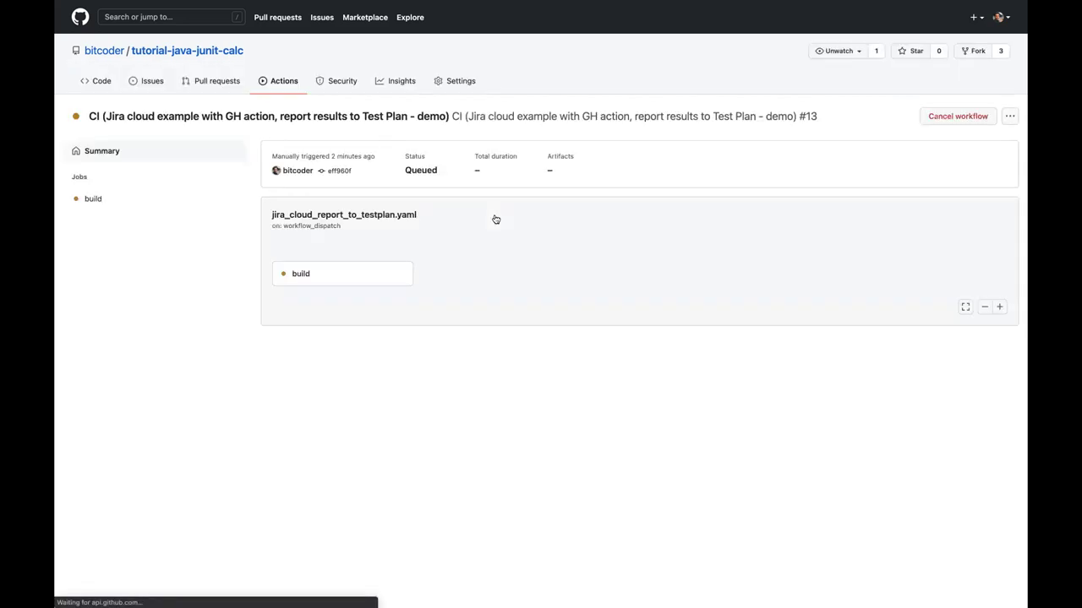
left_click(310, 278)
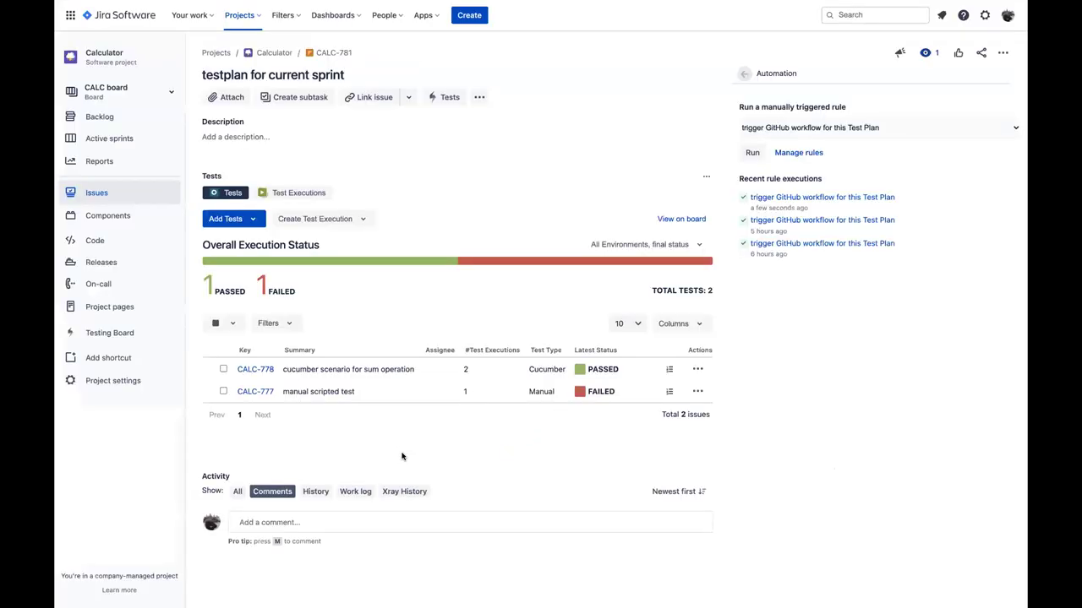
Step: From the active sprint board, open login story CALC-795, go to its usability test CALC-804 and examine the available test types
key("super+r")
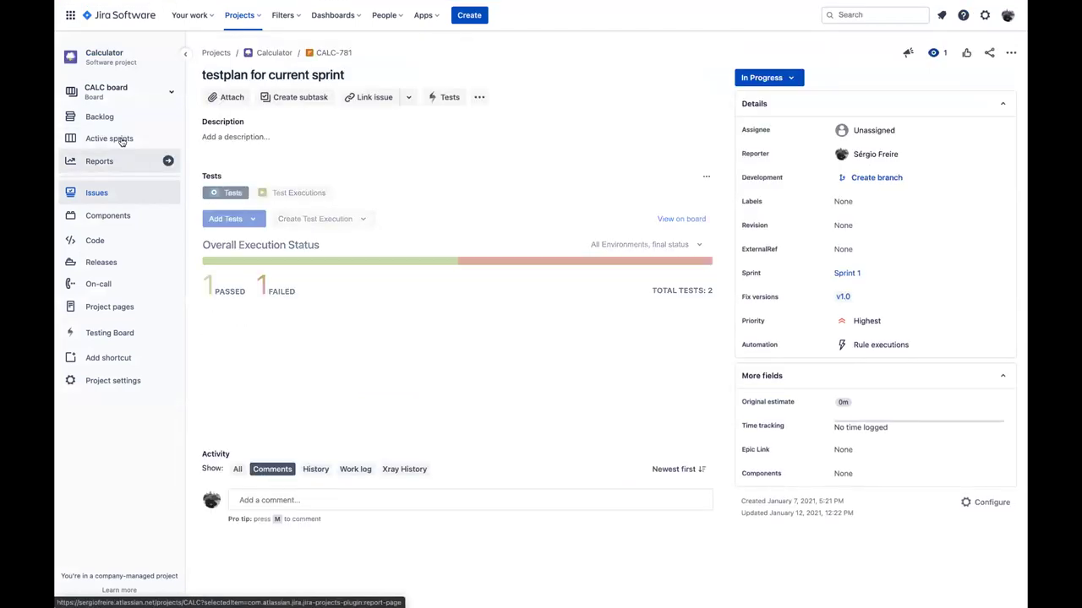
left_click(119, 140)
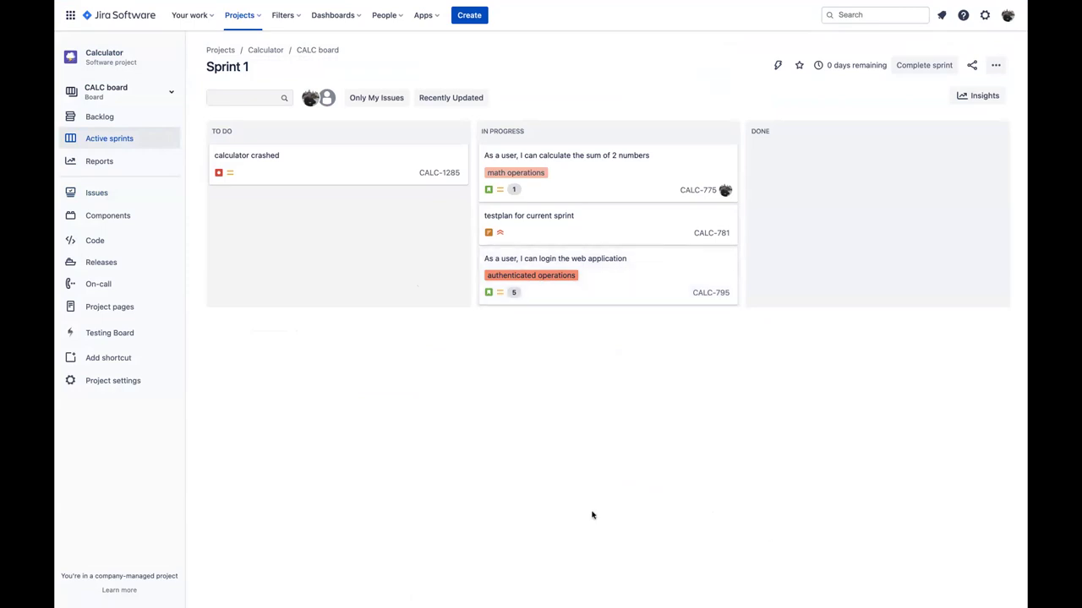
left_click(596, 283)
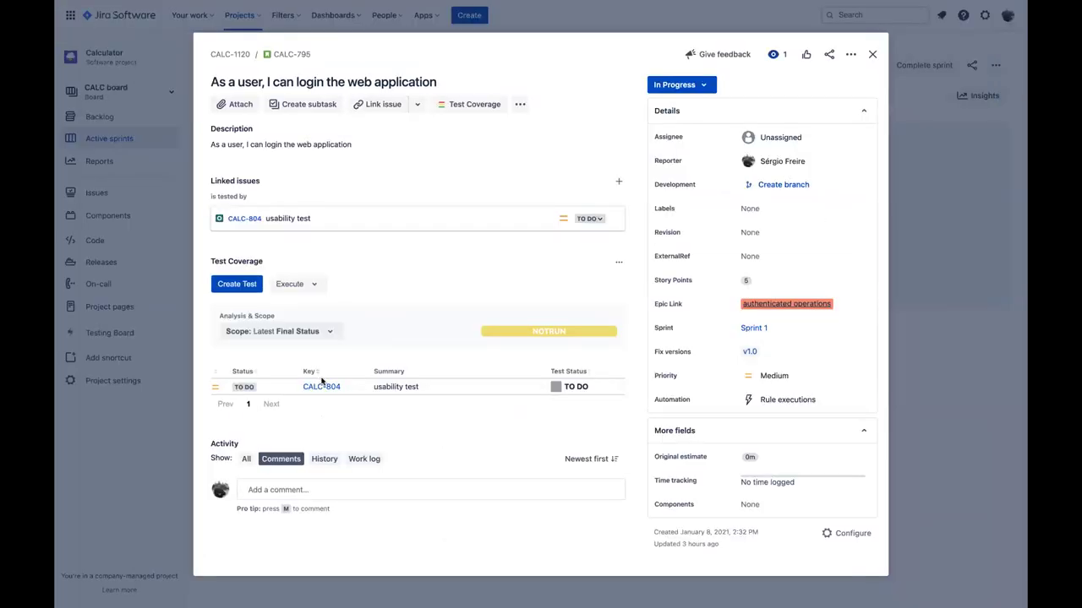
left_click(322, 386)
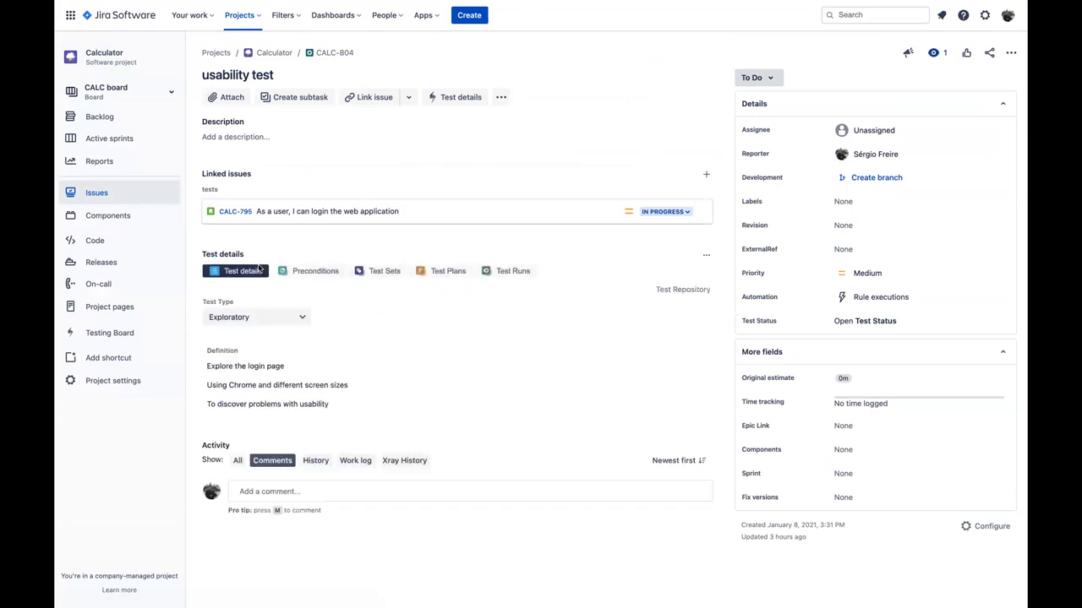
left_click(300, 317)
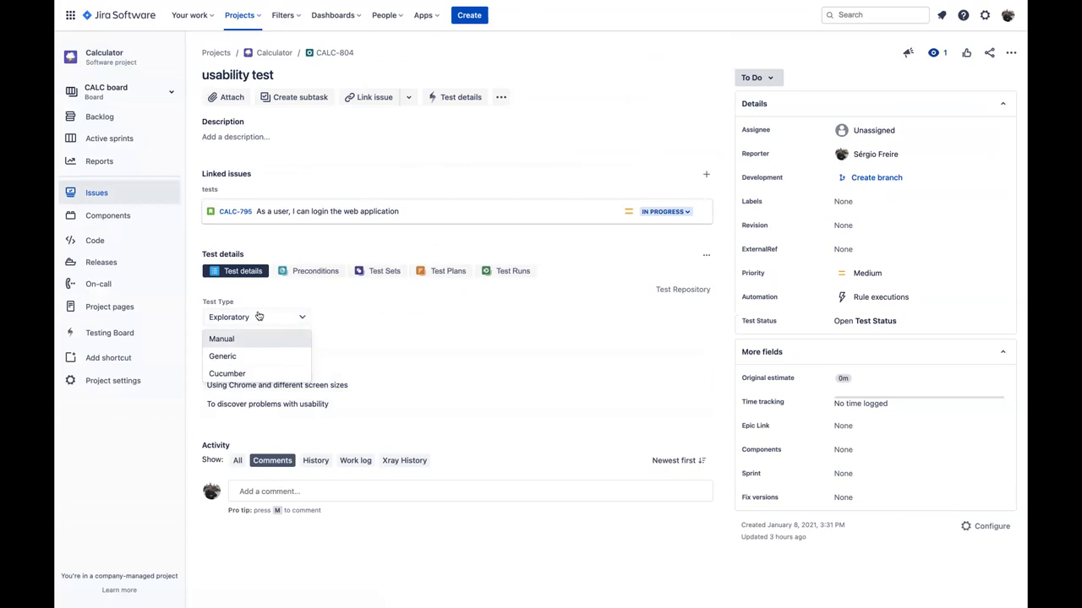
left_click(344, 331)
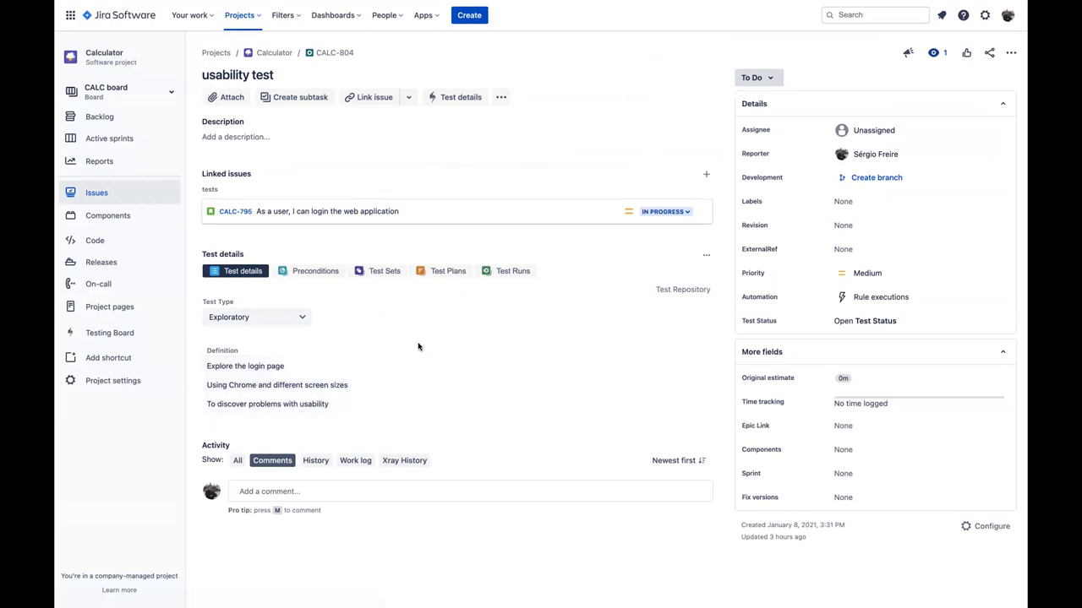
Step: Create a test execution for CALC-804 to run with the Exploratory App, using fix version v1.0 and test environment Chrome
left_click(511, 277)
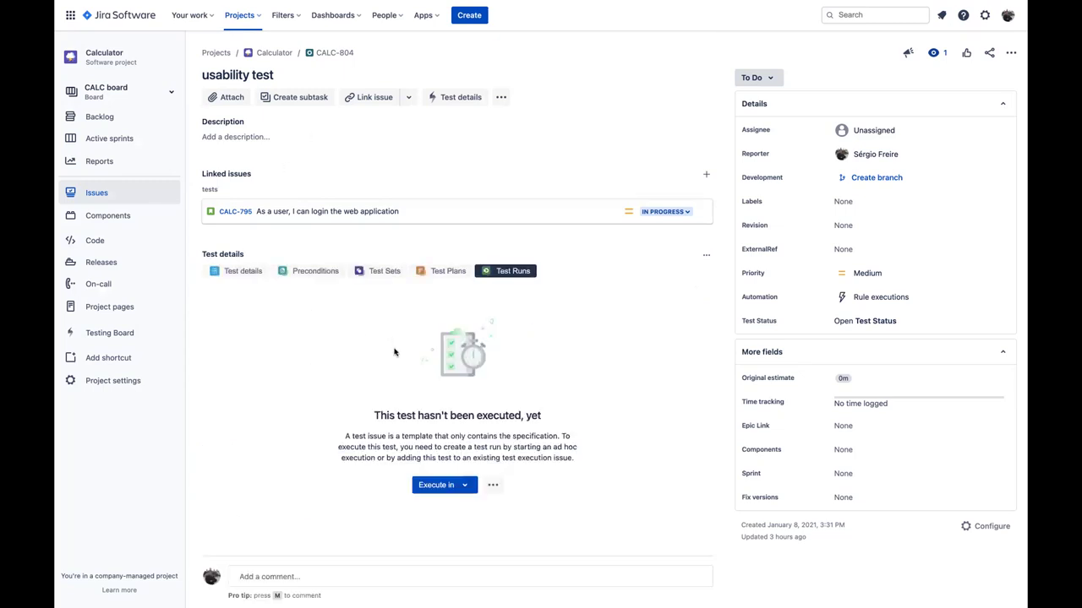
scroll(426, 401, "down", 1)
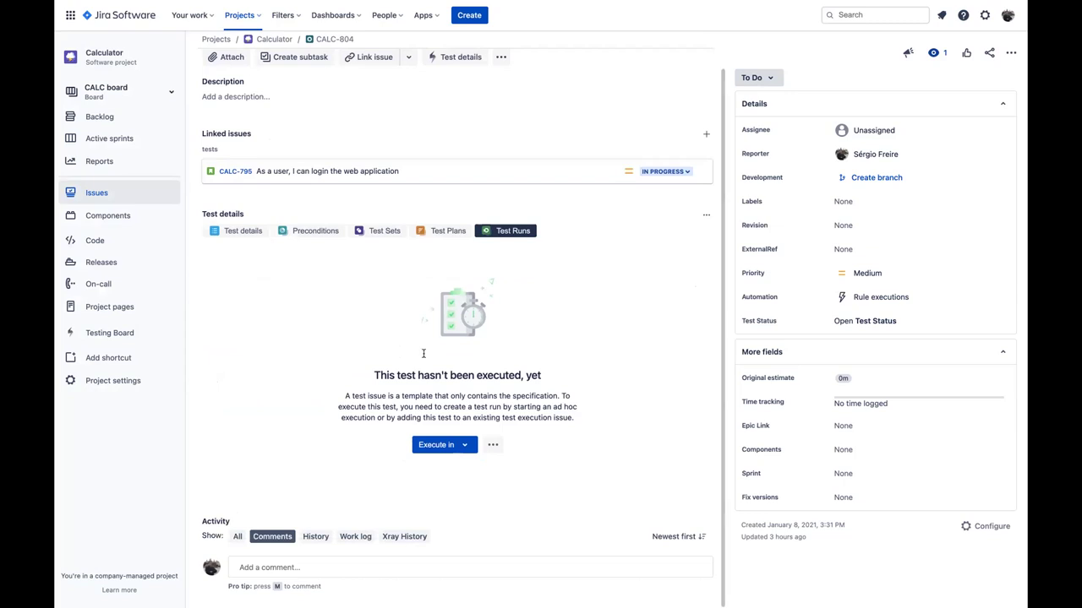
left_click(463, 450)
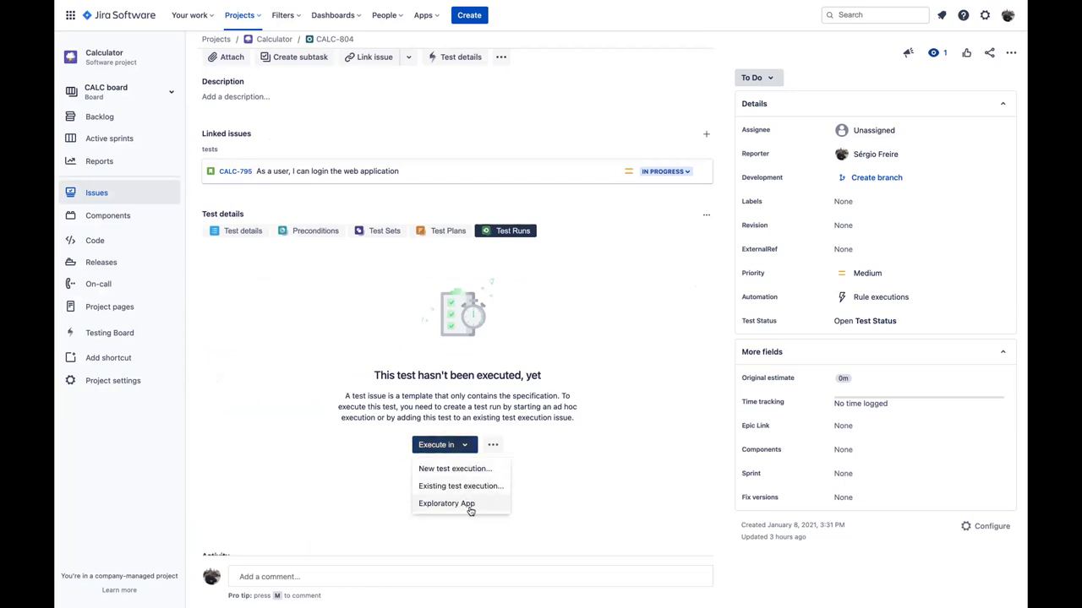
left_click(469, 507)
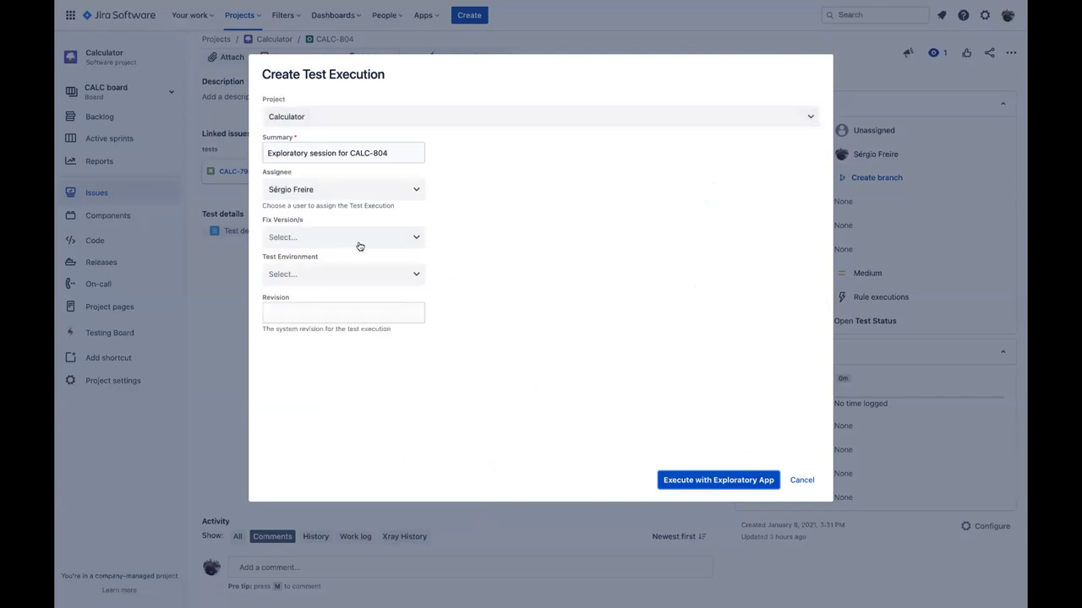
left_click(390, 242)
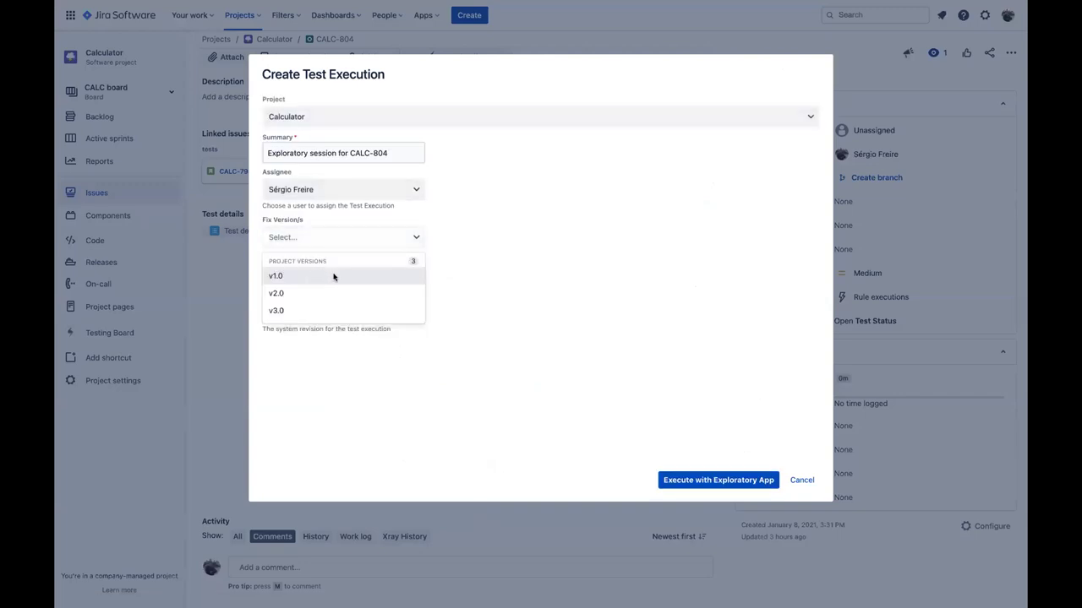
left_click(338, 277)
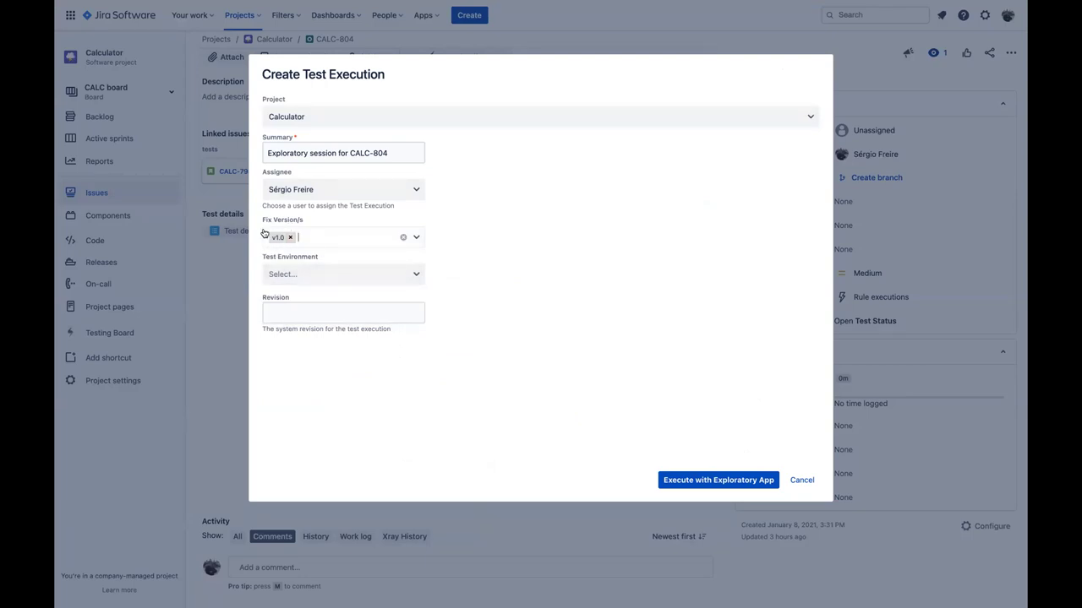
left_click(405, 280)
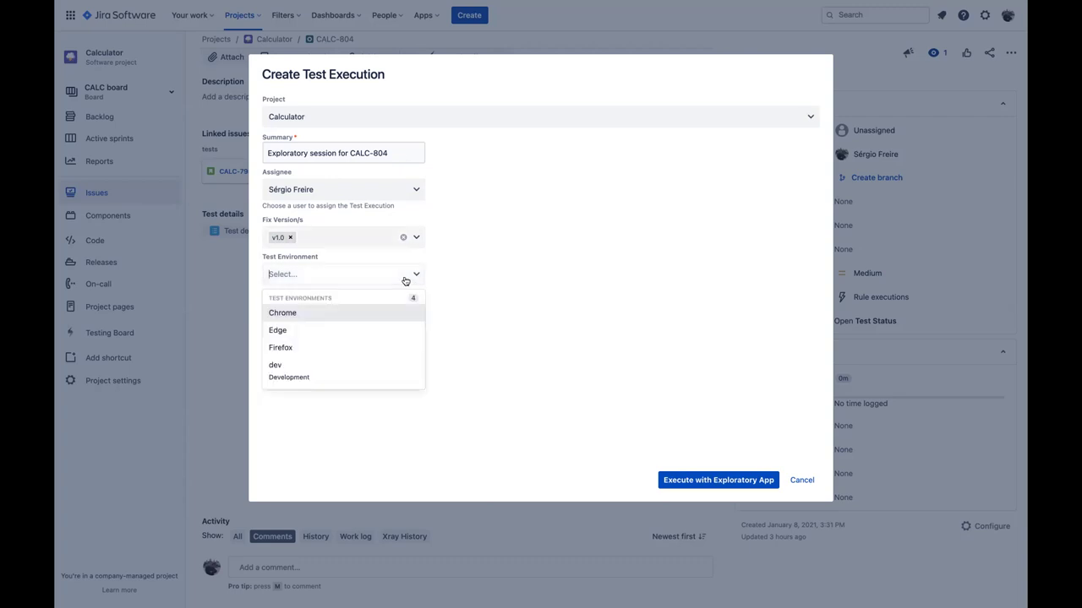
left_click(281, 314)
left_click(715, 478)
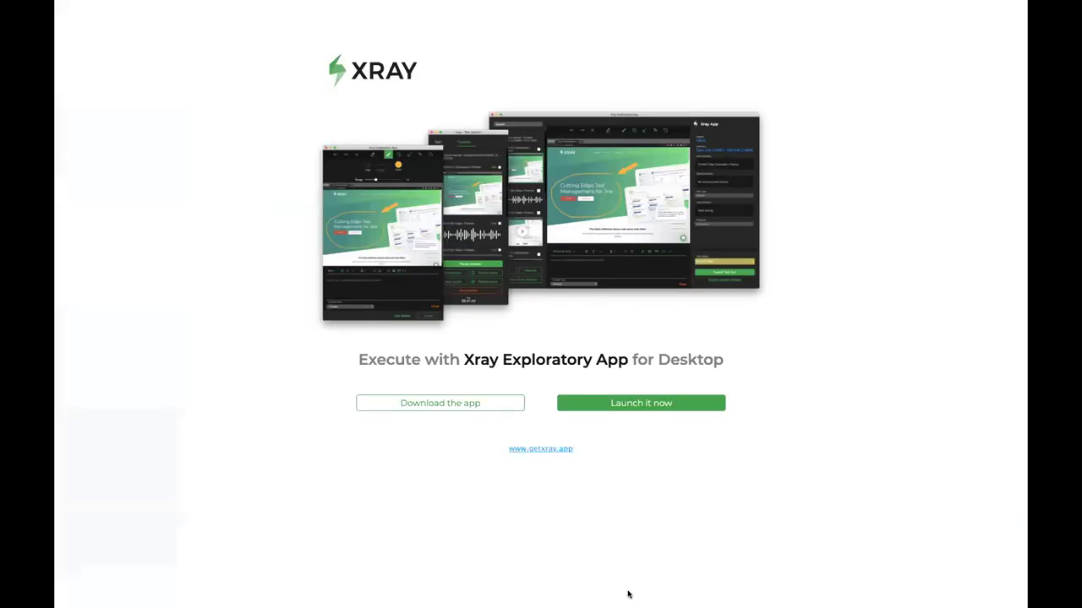
Step: Switch to the Xray Exploratory App and move its window clear of the launcher page's content
mouse_move(632, 594)
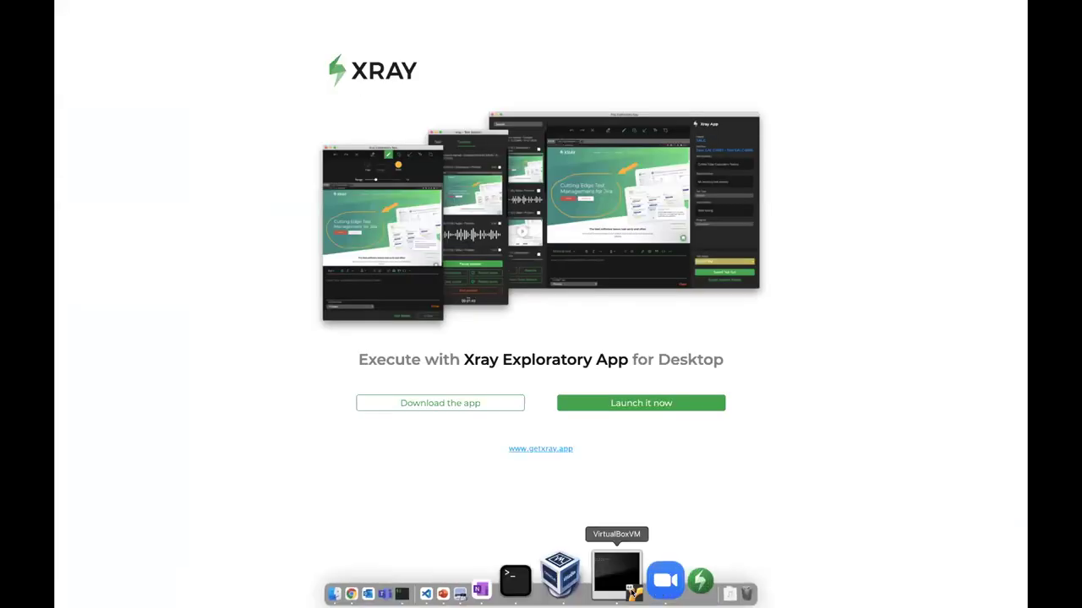
left_click(90, 21)
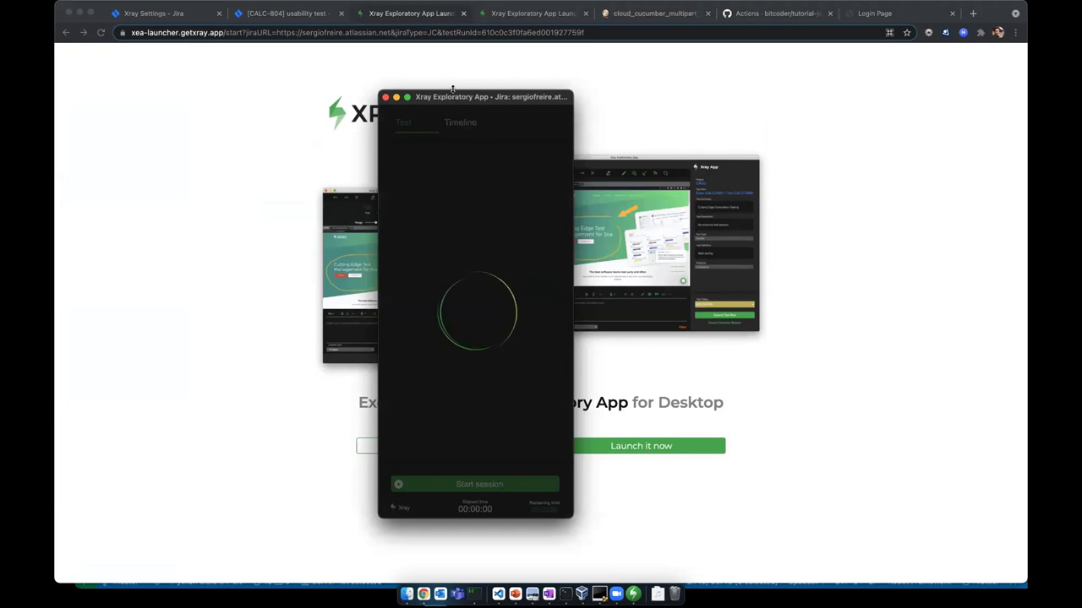
left_click_drag(452, 99, 887, 86)
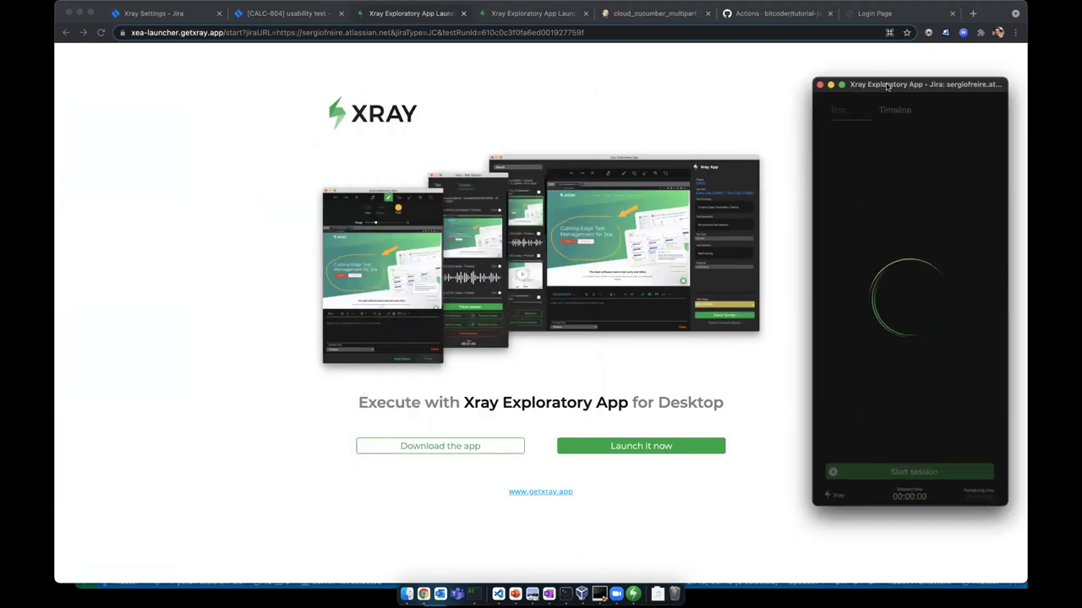
right_click(480, 576)
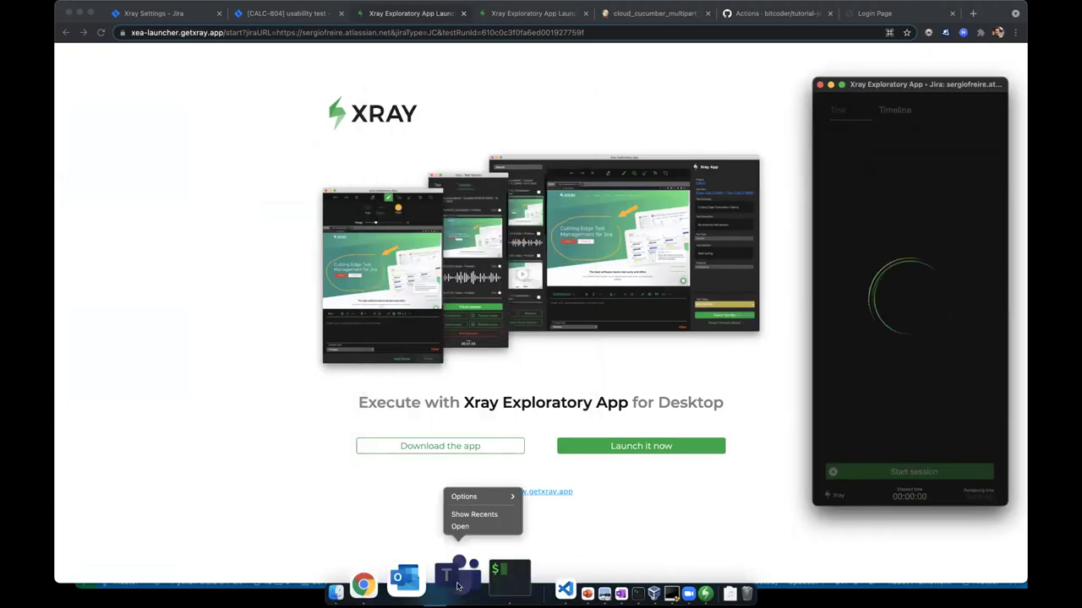
left_click(640, 547)
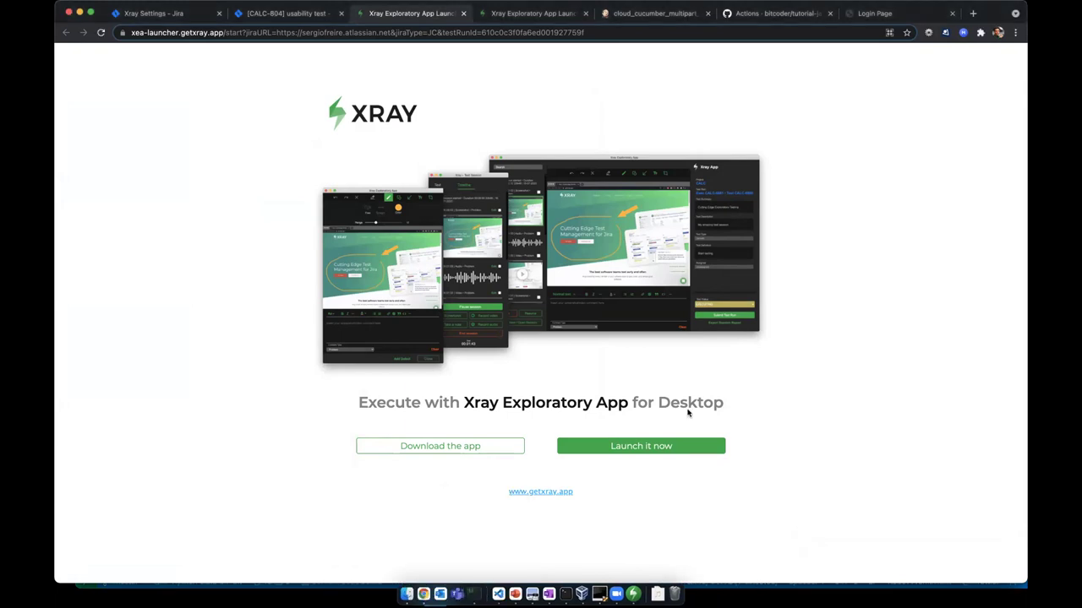
left_click(633, 578)
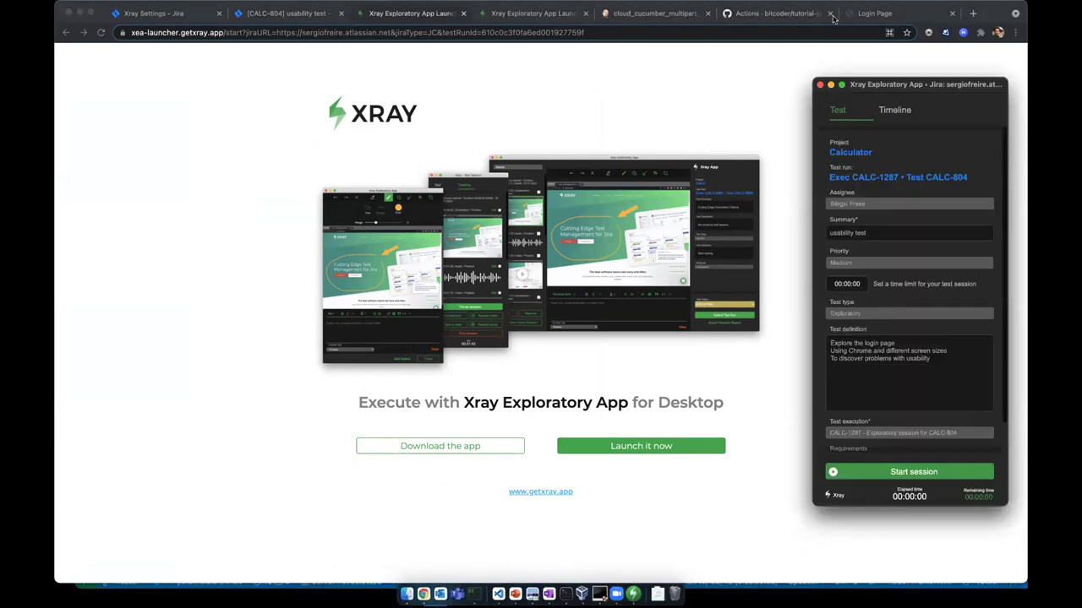
Step: Show the Login Page in the browser behind the Exploratory App and start the test session with Screen 1 as the recorded screen
left_click(887, 14)
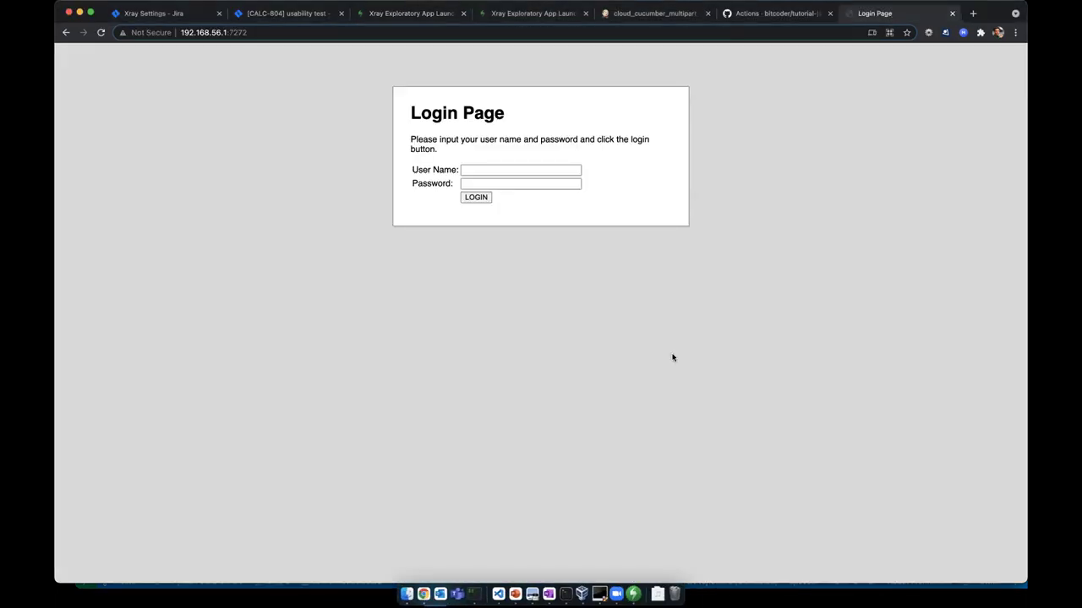
left_click(633, 583)
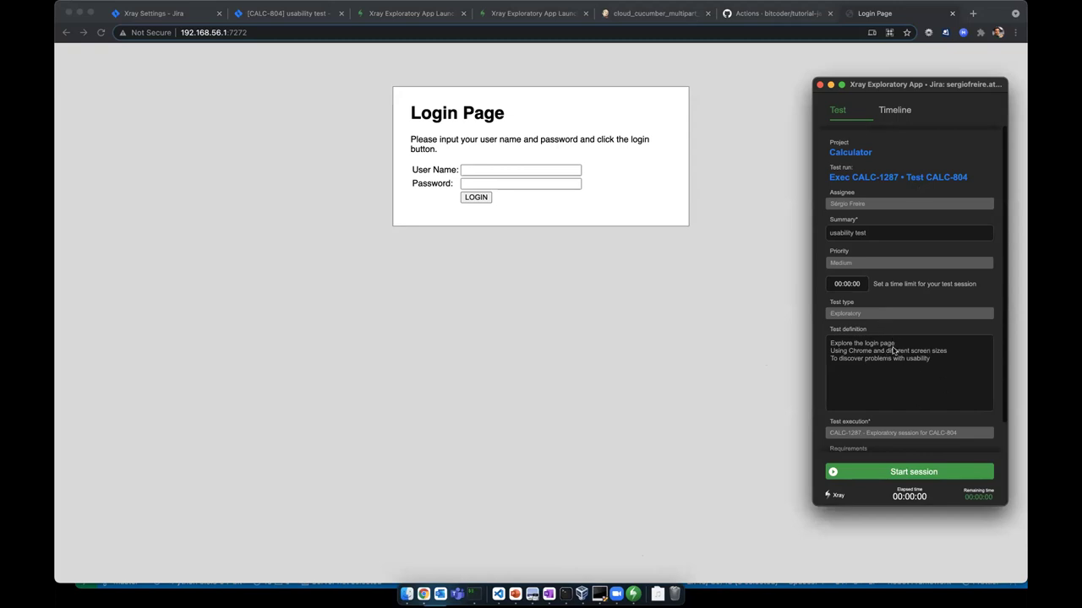
scroll(894, 448, "down", 2)
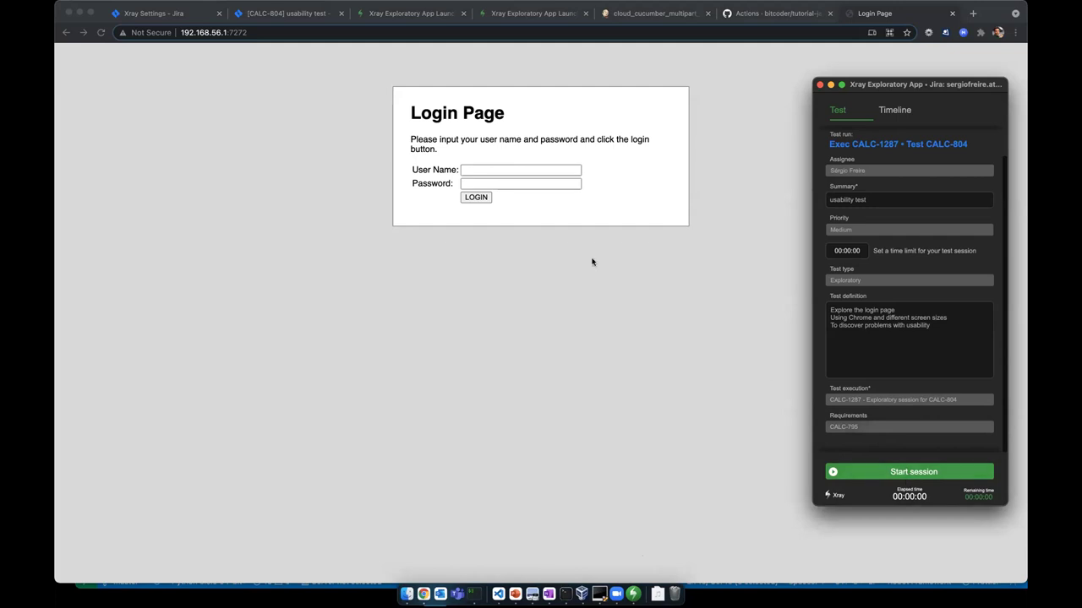
left_click(890, 474)
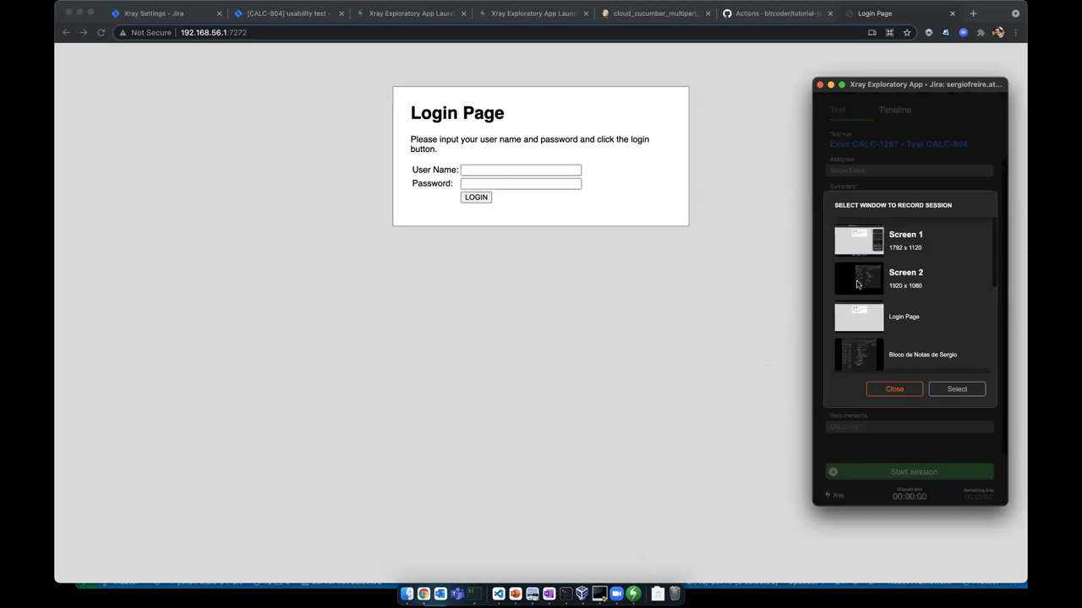
left_click(855, 247)
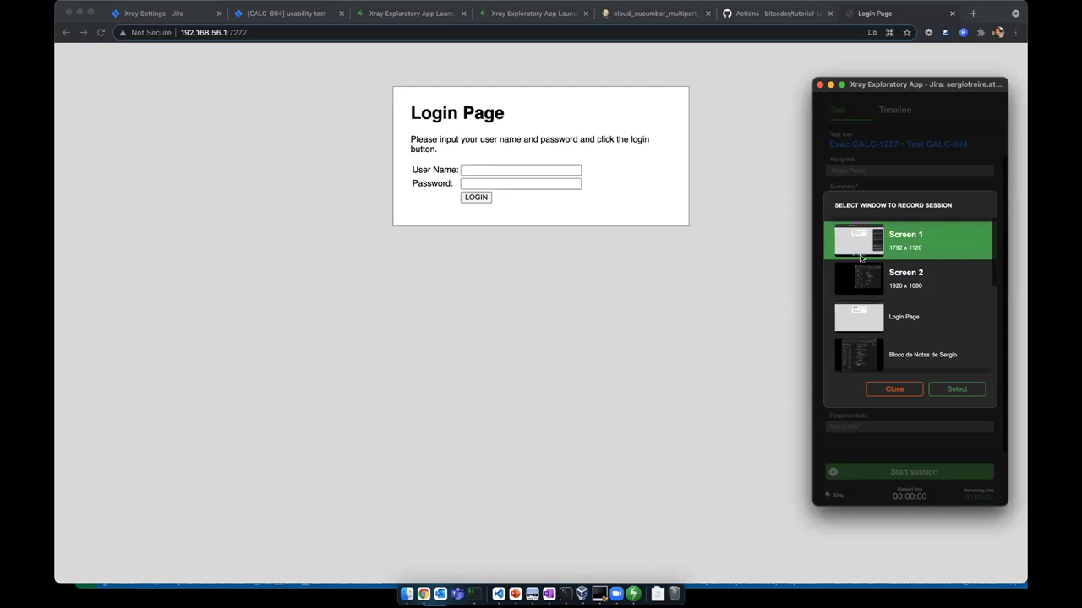
left_click(956, 389)
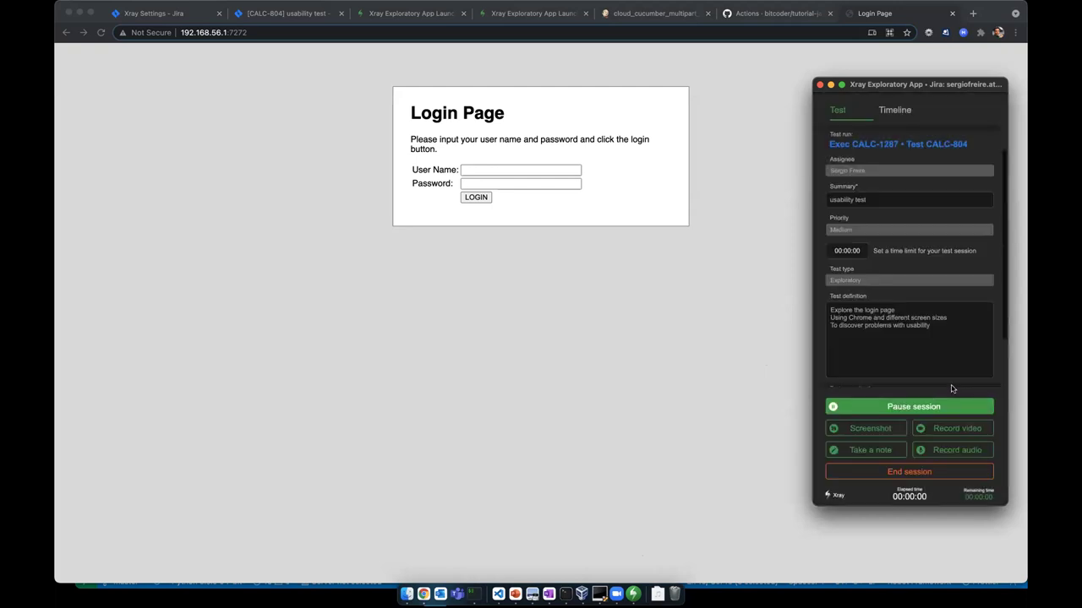
Step: Inspect the Login Page with the browser's developer tools and emulate it on a Moto G4 device
right_click(601, 304)
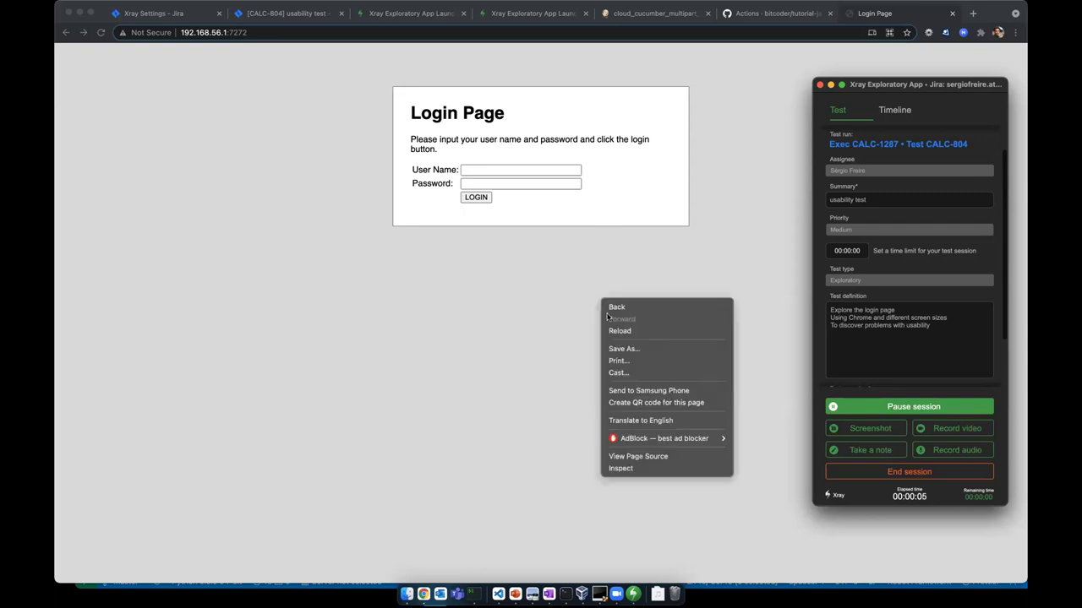
left_click(649, 469)
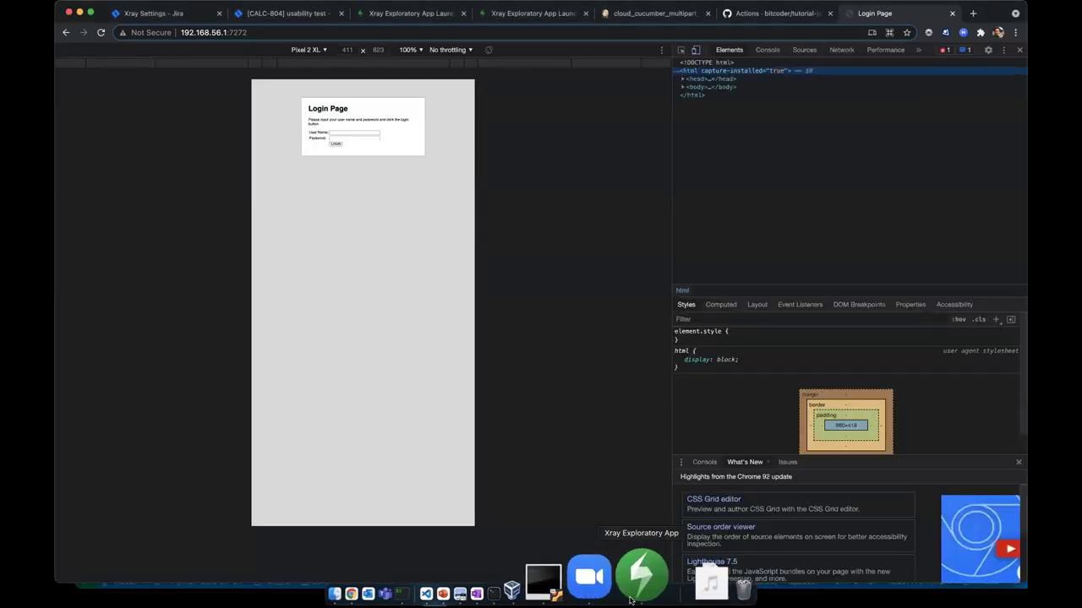
left_click(632, 594)
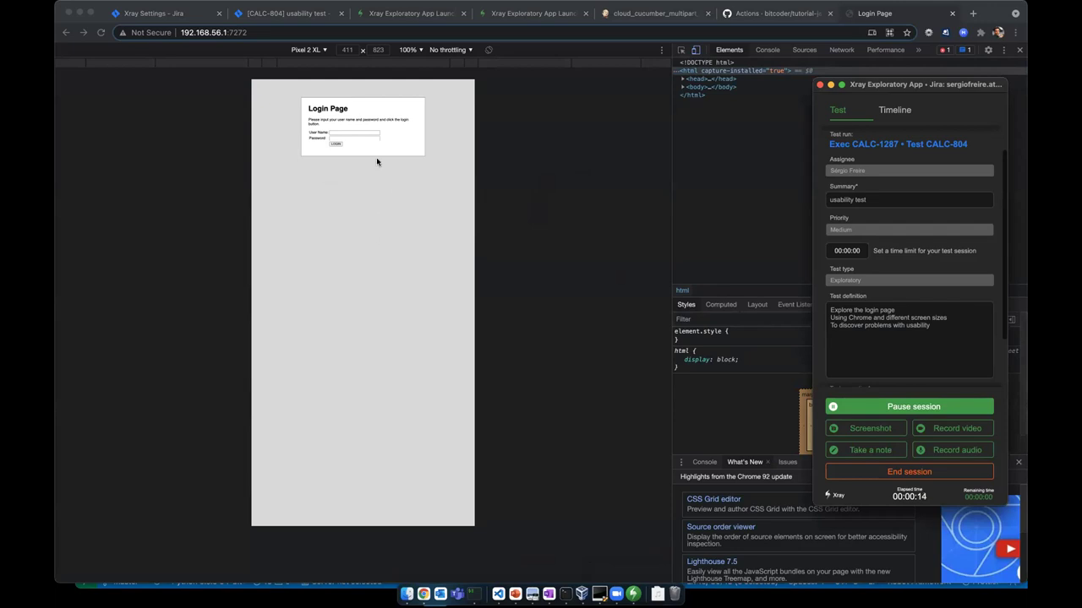
left_click(321, 50)
left_click(321, 50)
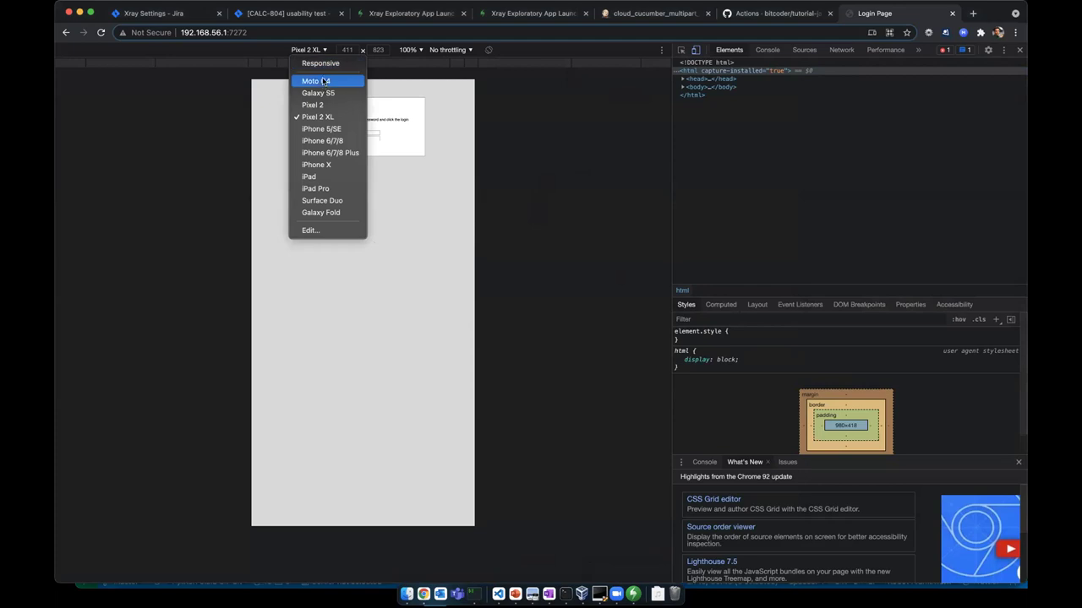
left_click(324, 81)
left_click(309, 49)
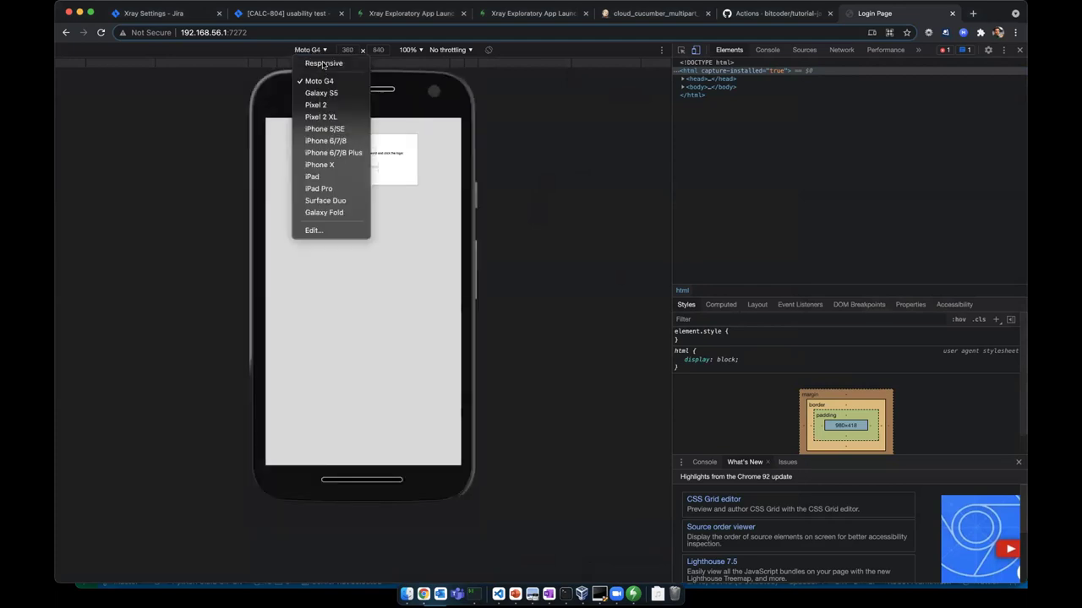
left_click(314, 63)
left_click(306, 50)
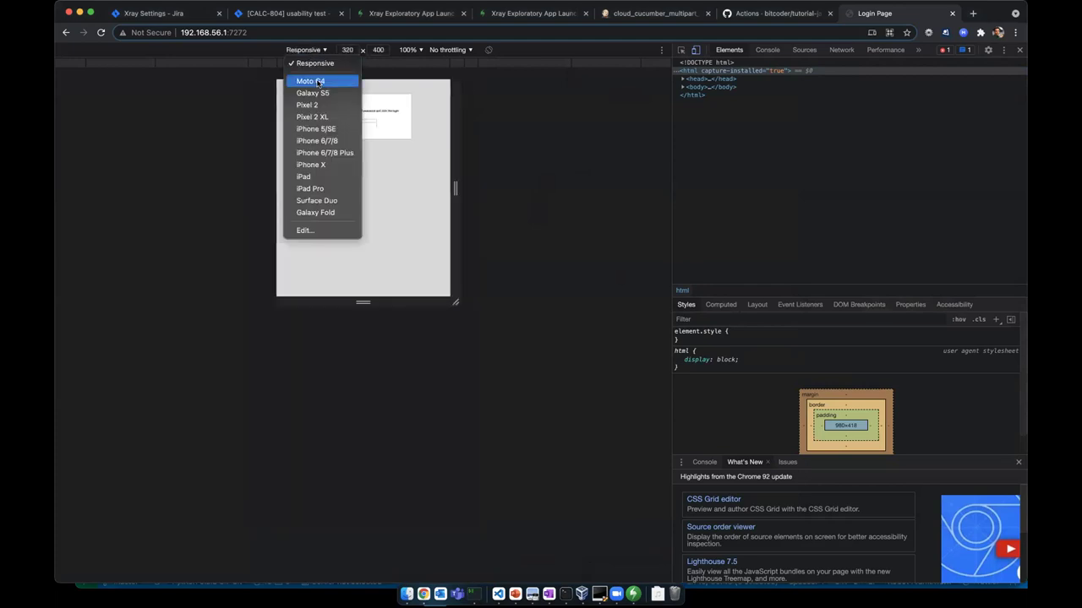
left_click(314, 80)
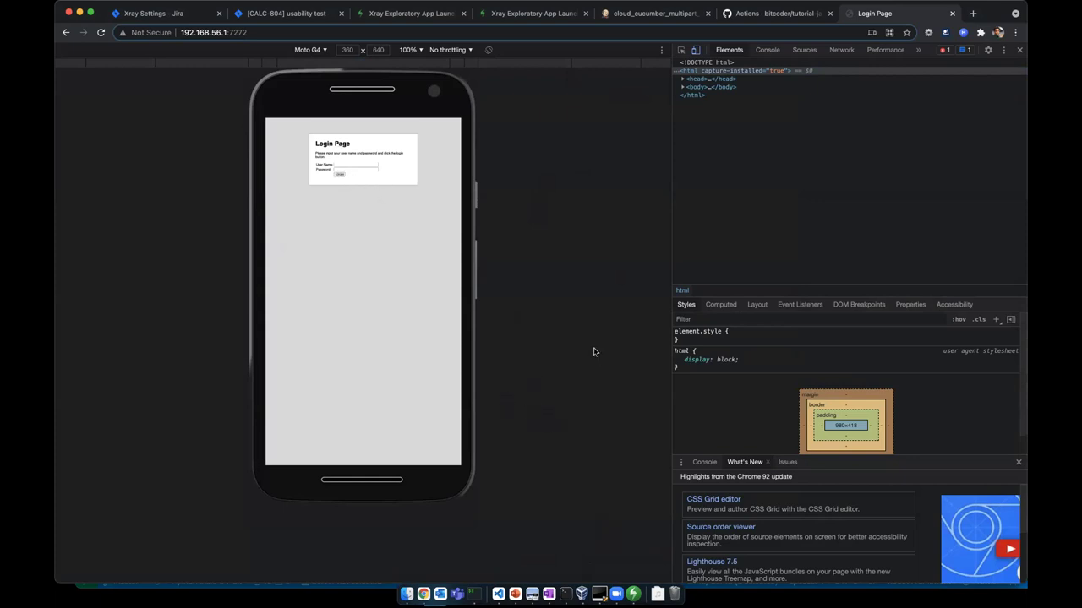
Step: Return to the Xray Exploratory App and capture a screenshot of the Login Page in the Moto G4 view
left_click(638, 589)
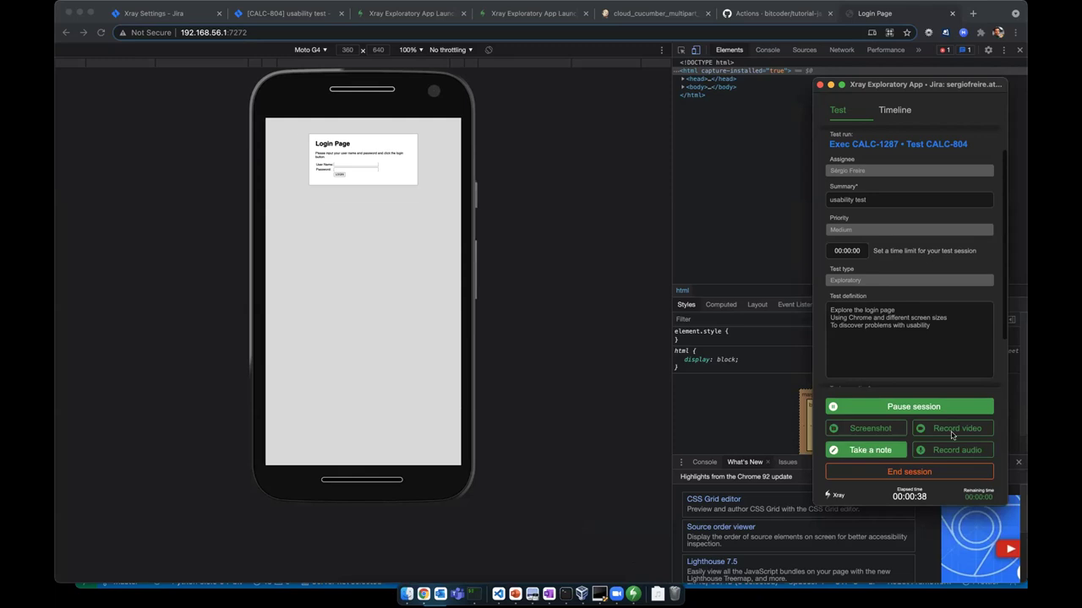
left_click(873, 431)
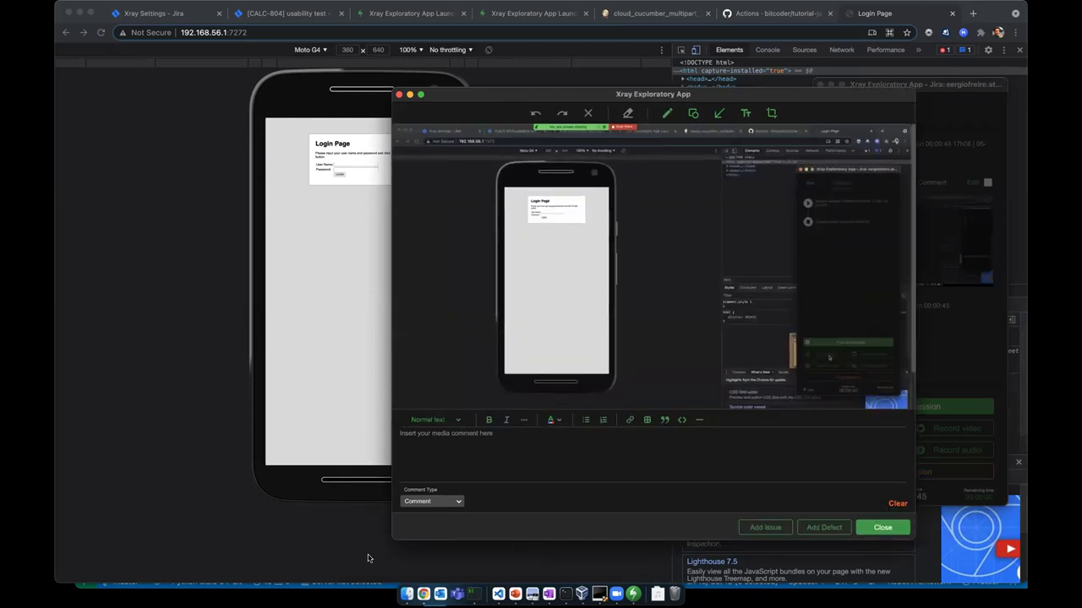
Step: Enlarge the screenshot editor window, mark the screenshot as a Problem and comment "login button too small on mobile"
left_click_drag(393, 540, 68, 503)
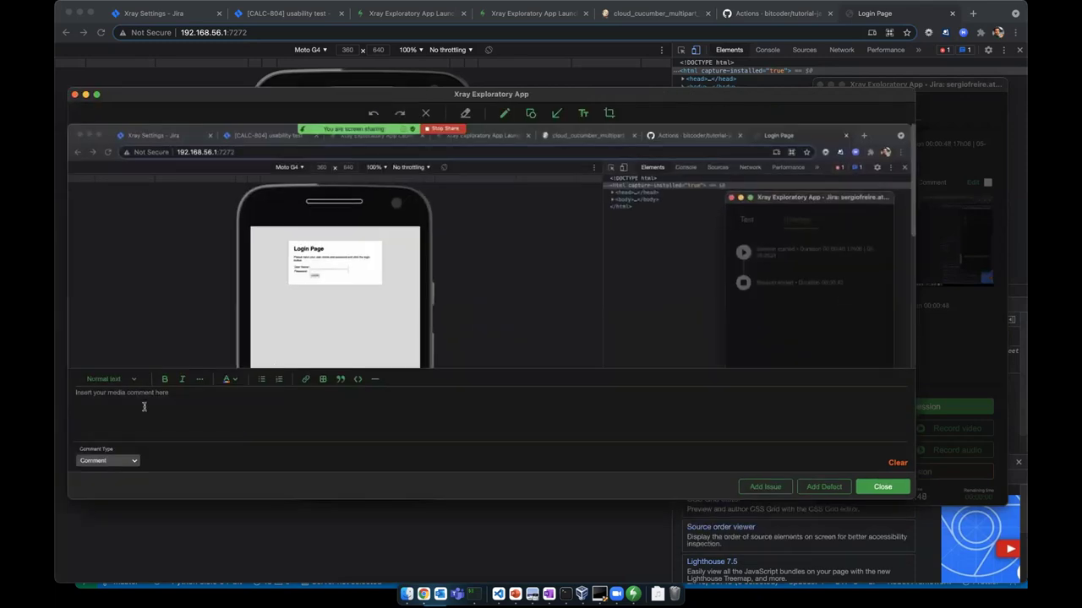
left_click(127, 460)
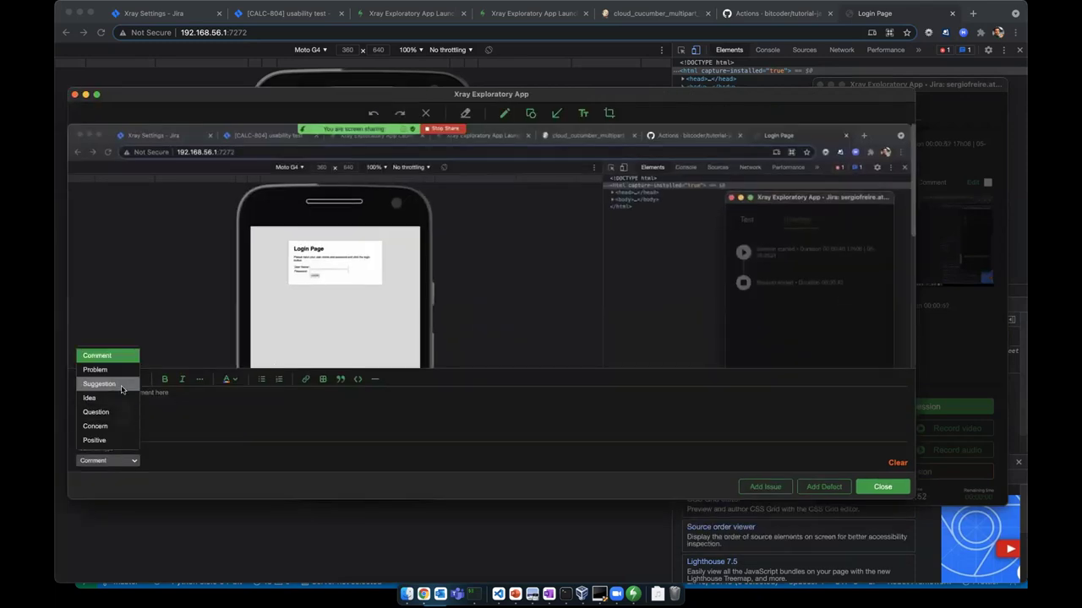
left_click(116, 370)
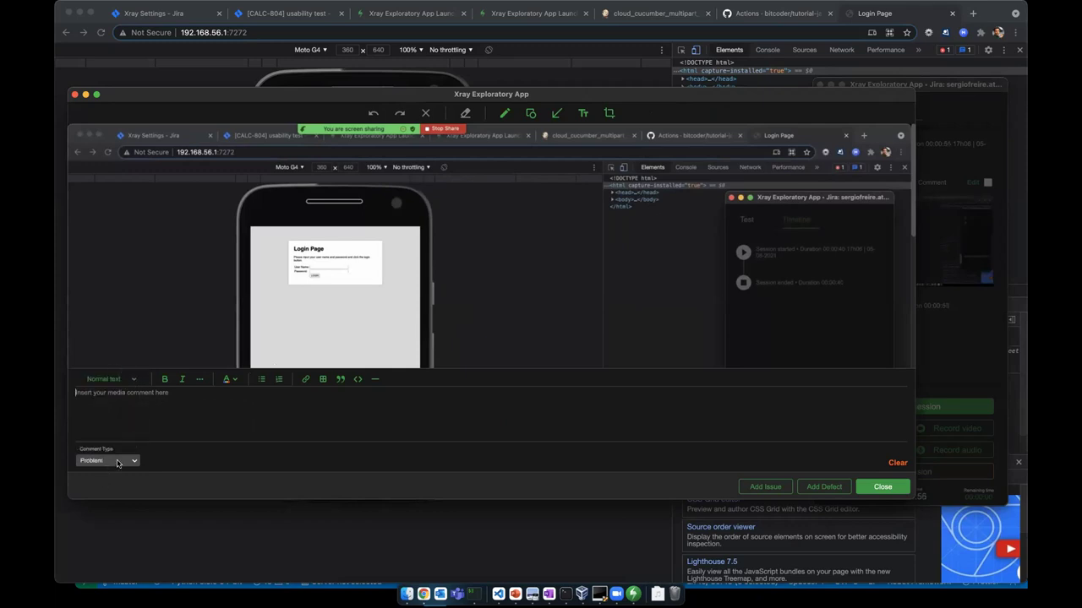
type("login button too small on mobile")
Step: Annotate the screenshot with a red arrow pointing at the login button and try out the custom crop
left_click(556, 113)
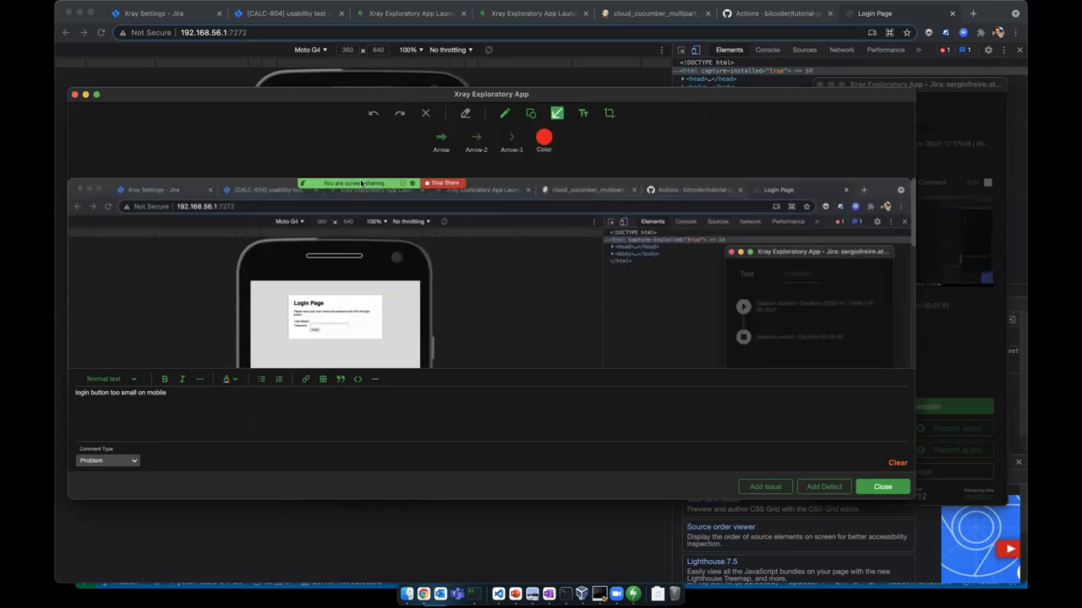
left_click_drag(201, 329, 296, 330)
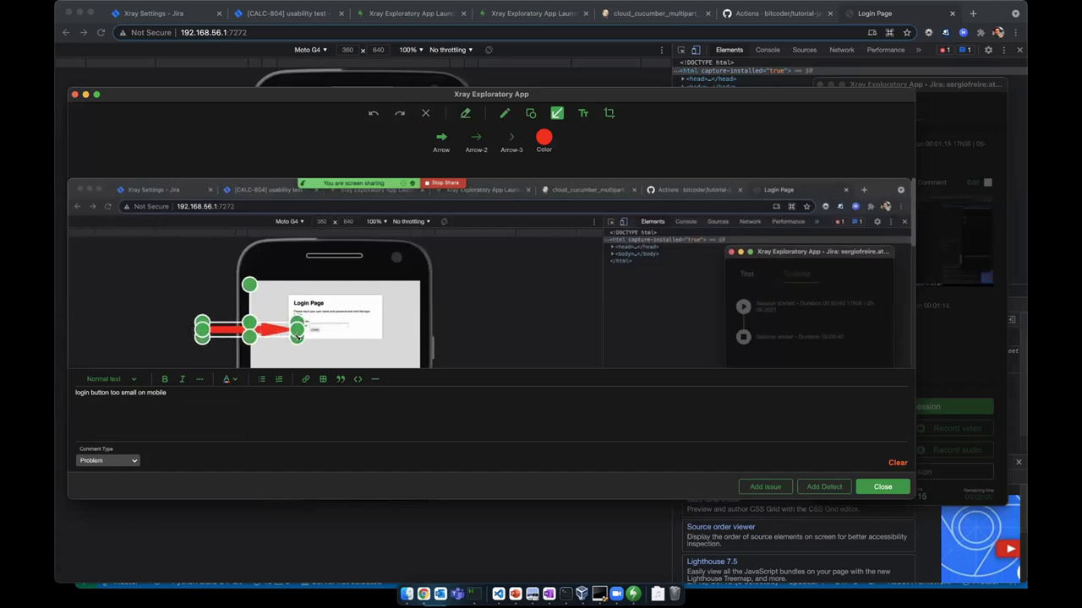
left_click(416, 351)
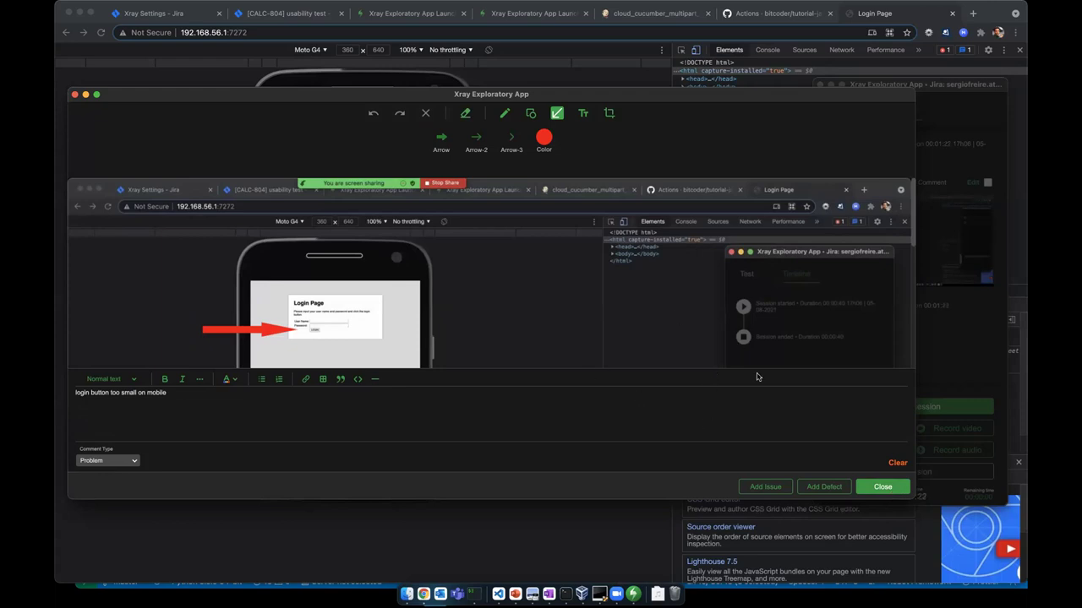
left_click(609, 114)
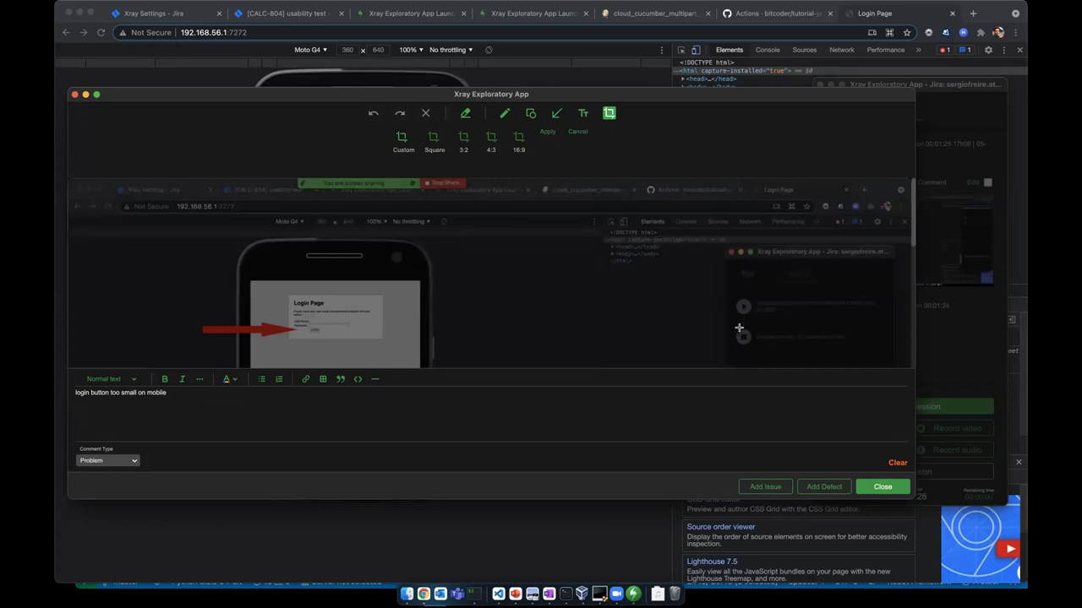
left_click(403, 142)
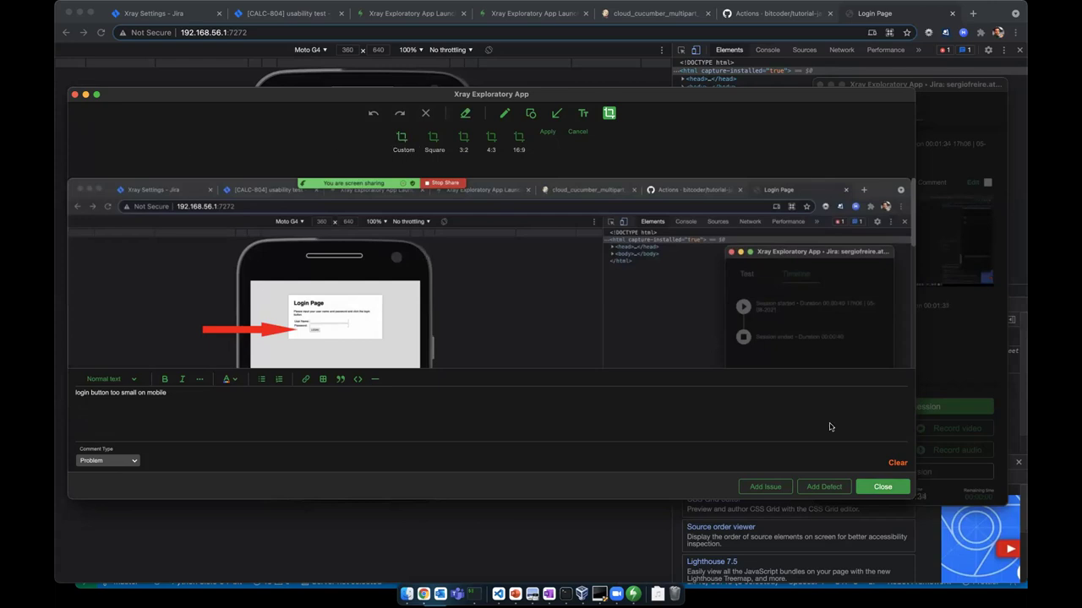
Step: Create a defect from the screenshot as a Bug in the Calculator project with the summary "login button too small"
left_click(825, 488)
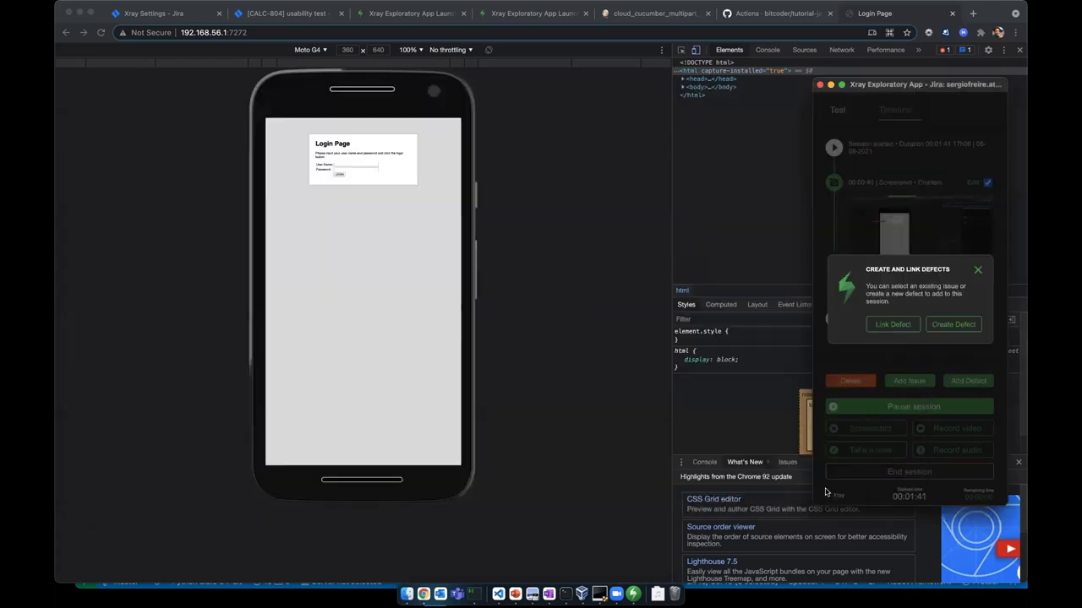
left_click(956, 324)
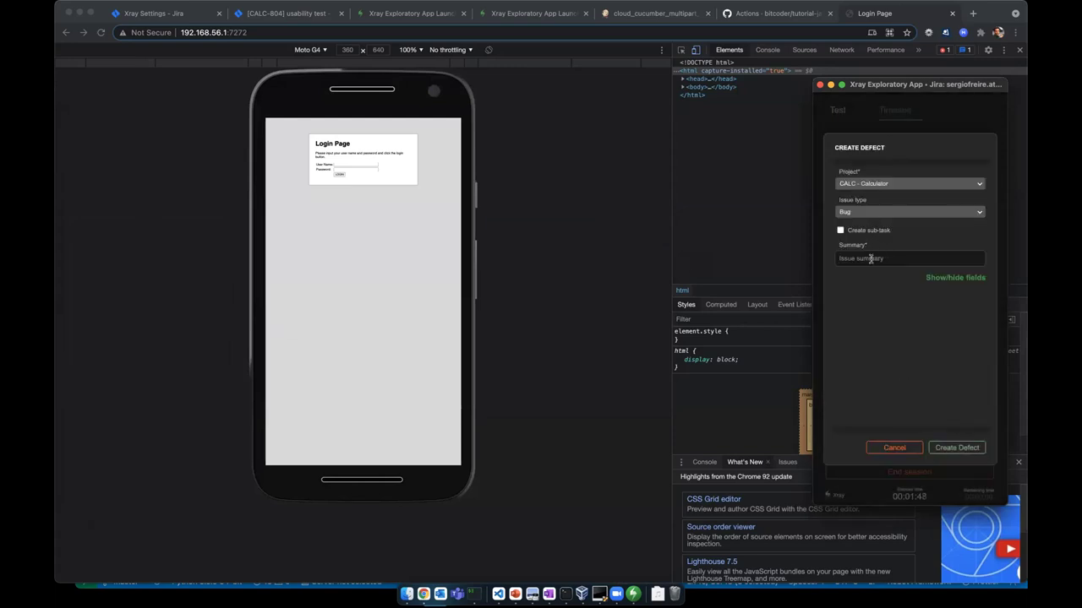
left_click(841, 258)
type("login button too small")
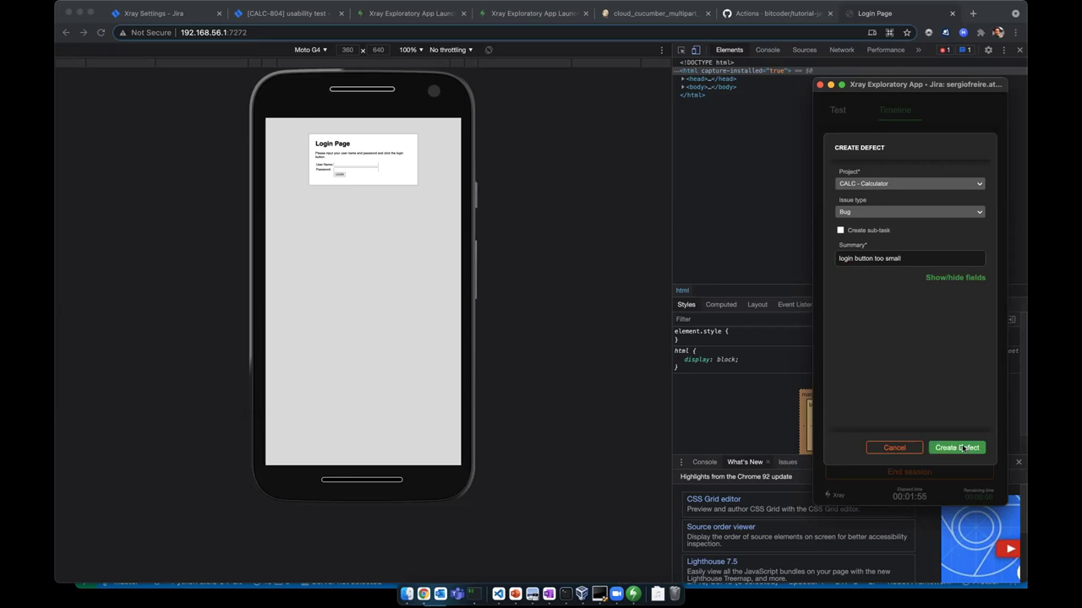
left_click(960, 447)
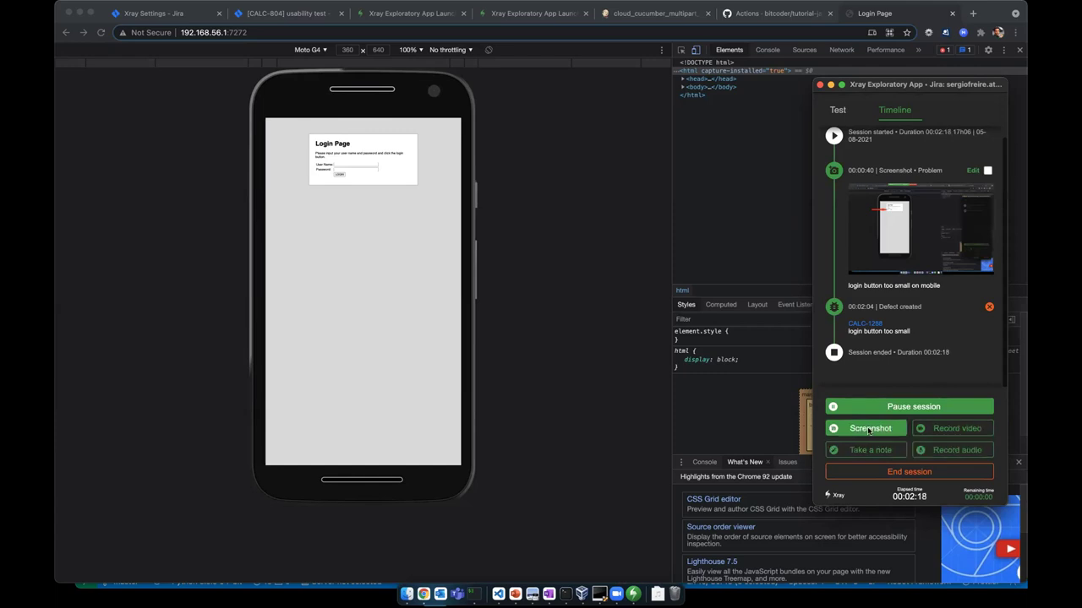
Step: Record a short audio note, classify it as a Concern with the comment "username" and close the audio editor
left_click(949, 454)
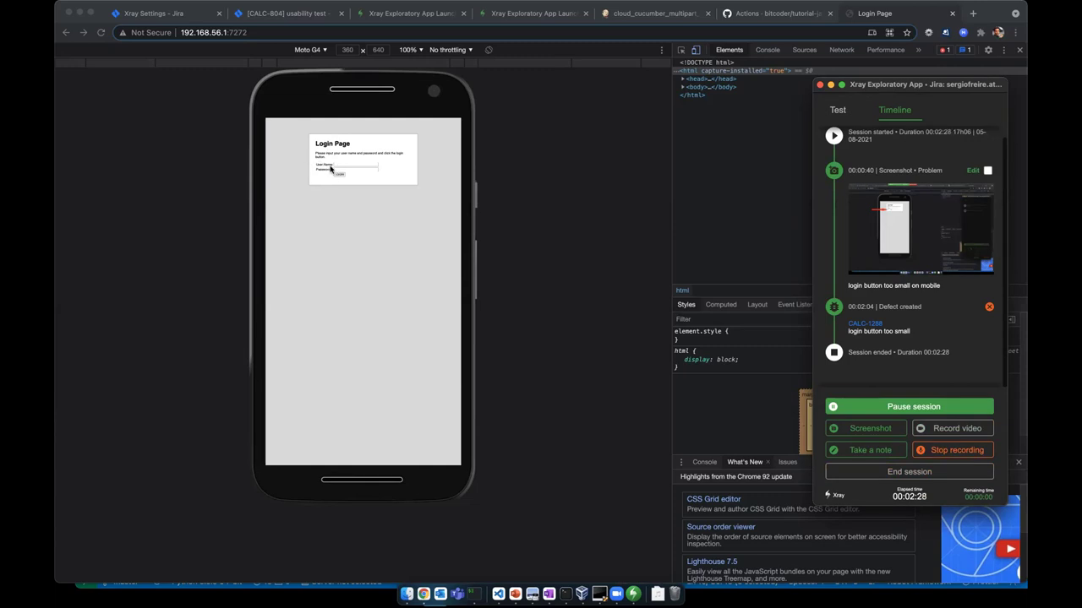
left_click(948, 450)
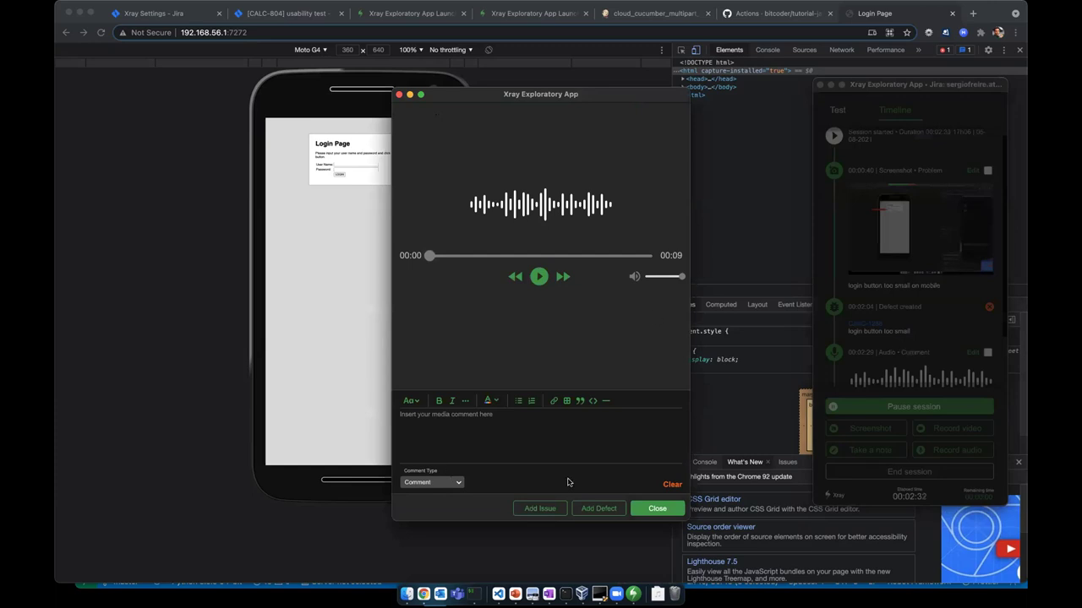
left_click(422, 487)
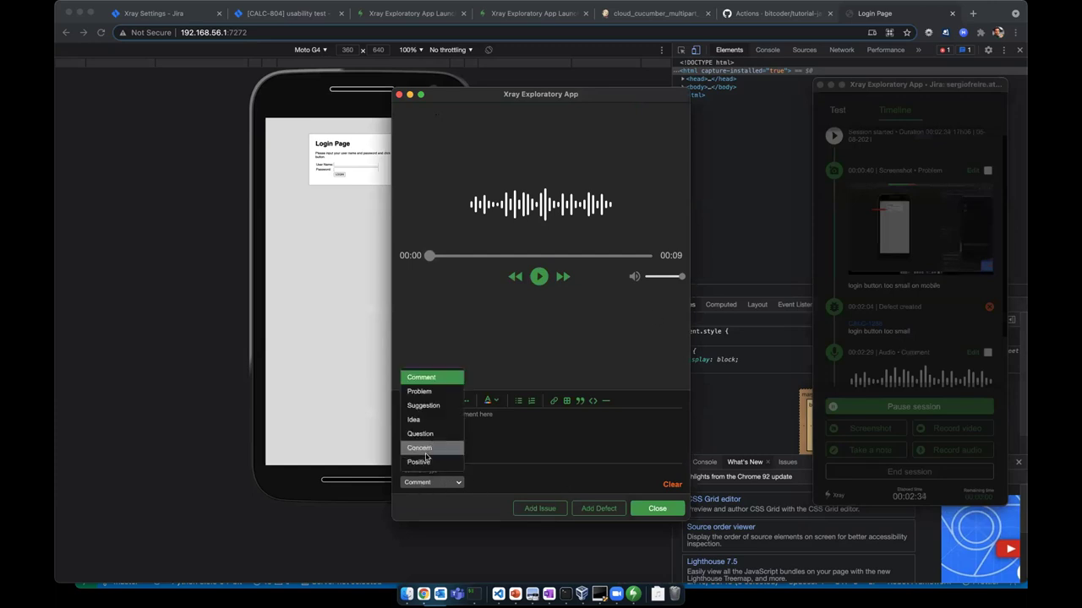
left_click(420, 448)
left_click(434, 442)
type("username")
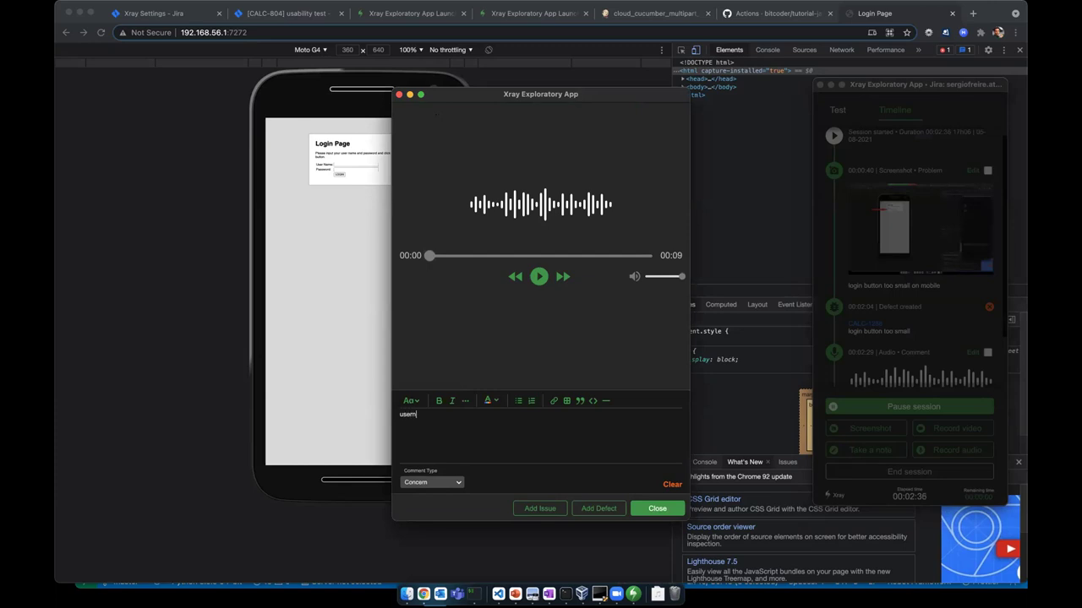
left_click(658, 508)
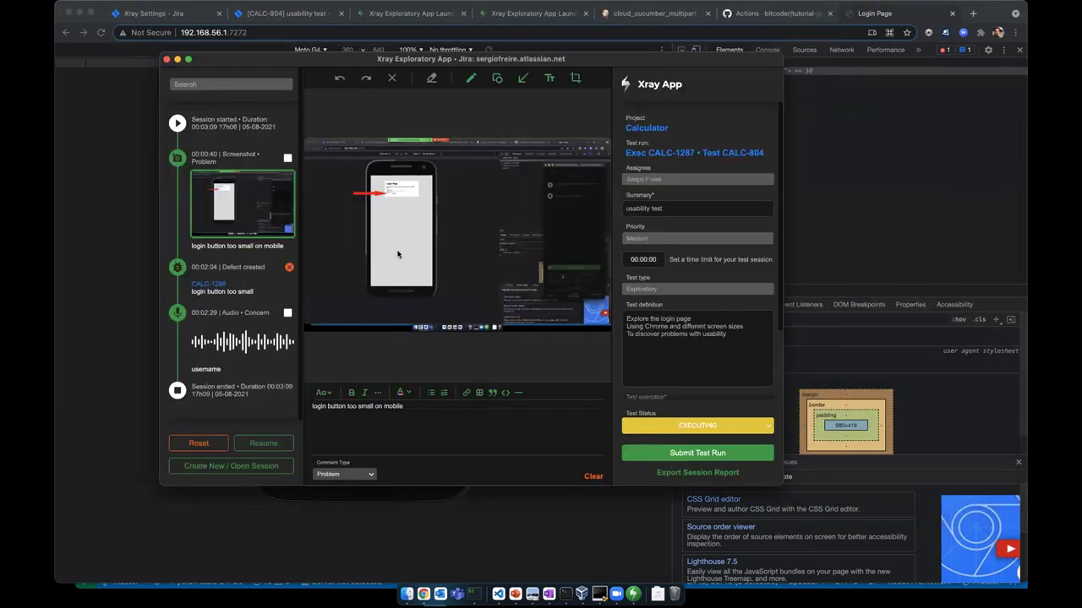
Step: Set the session's test status to FAILED and submit the test run to Jira
scroll(208, 187, "down", 1)
left_click(714, 424)
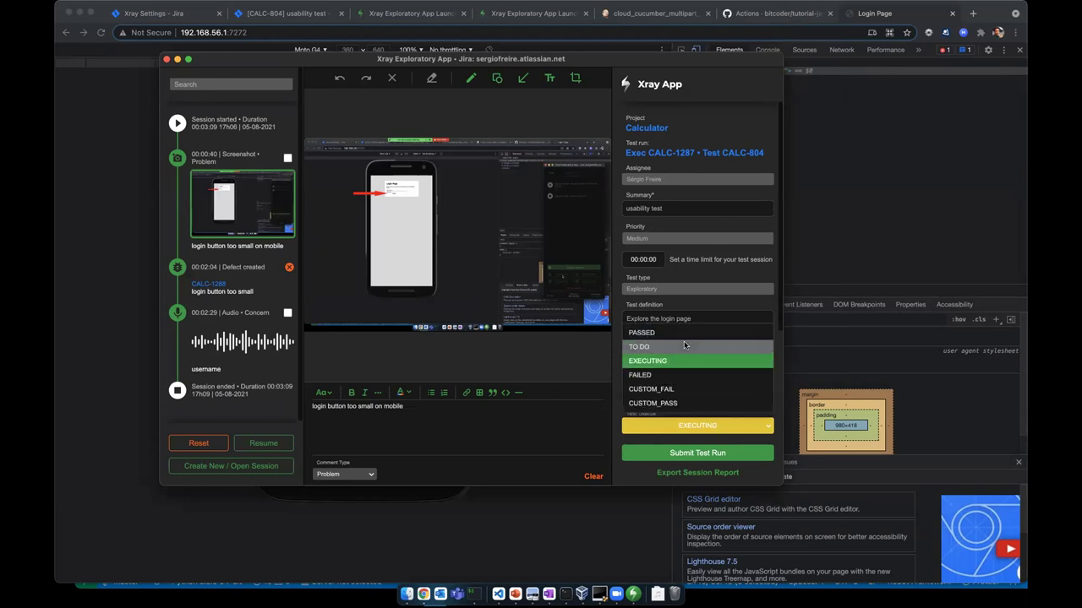
left_click(671, 373)
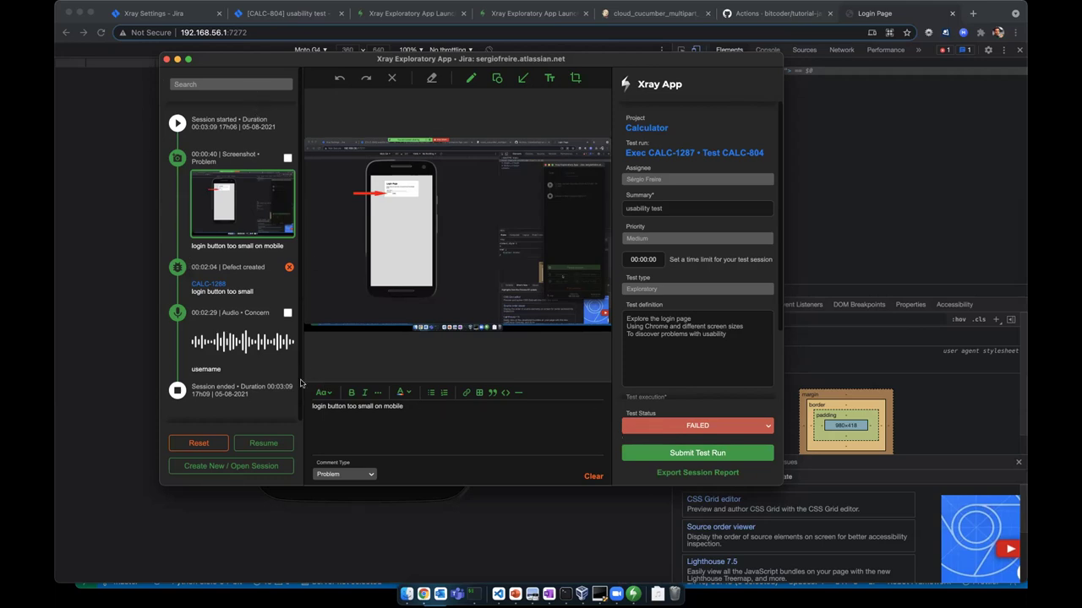
left_click(707, 456)
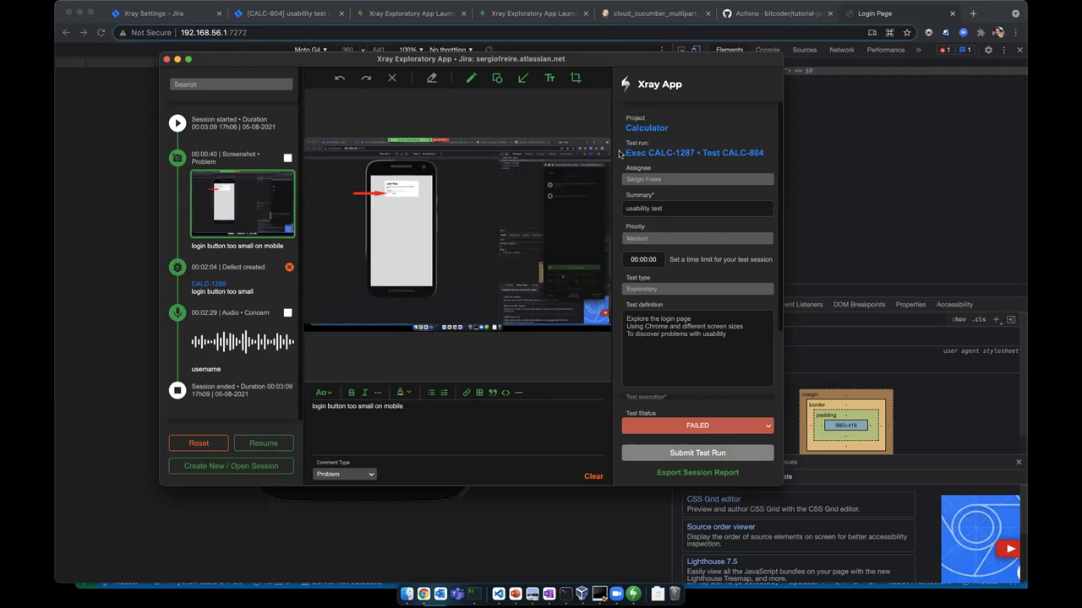
Step: Open the submitted test run in Jira full screen and review its findings, comments and screenshot evidence
left_click(673, 154)
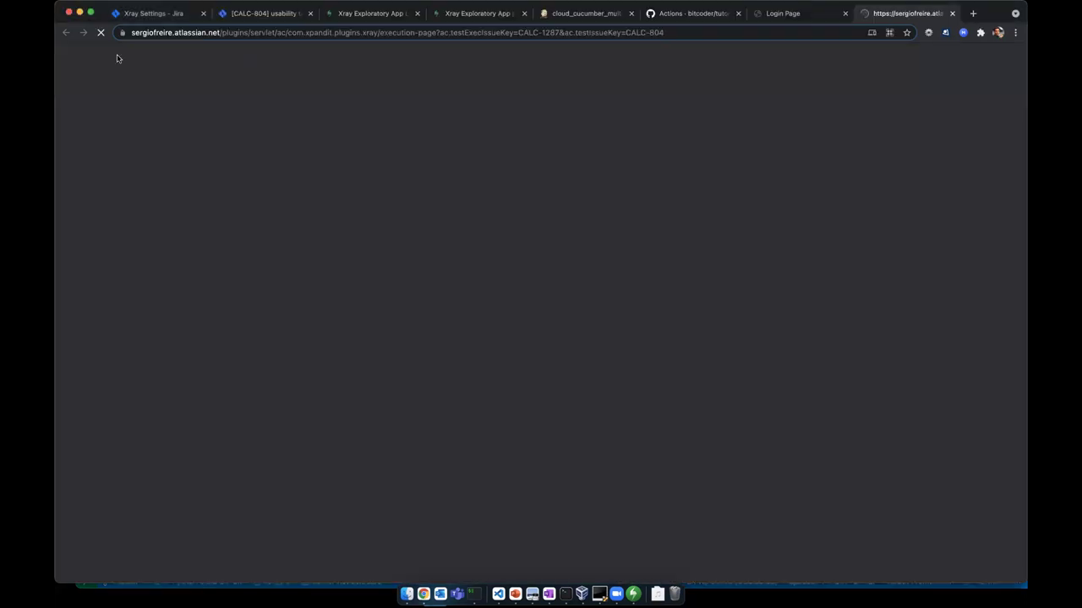
left_click(91, 12)
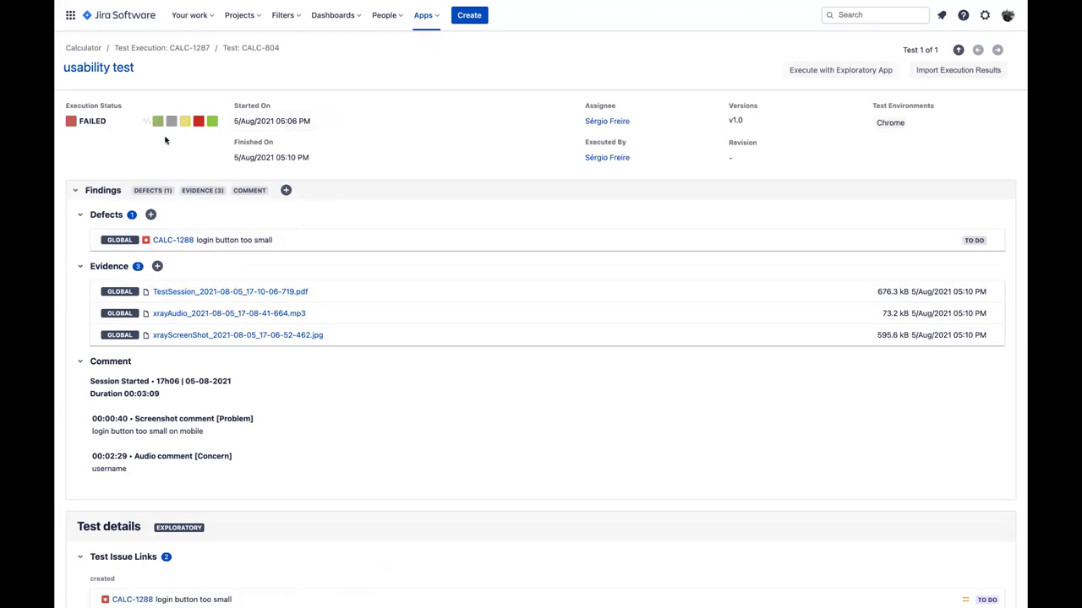
scroll(206, 321, "down", 2)
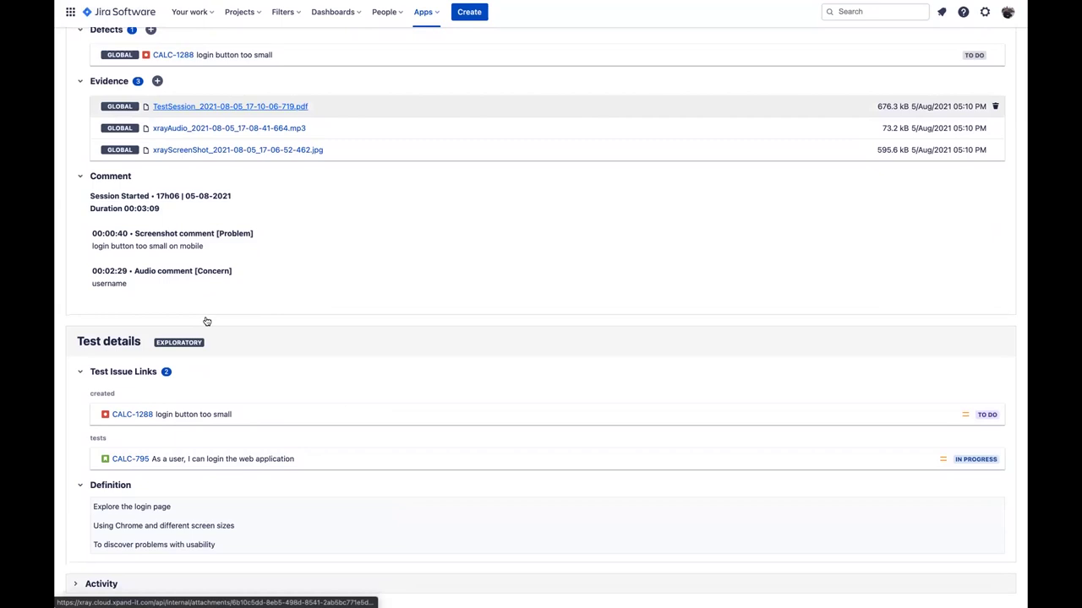
scroll(206, 321, "up", 2)
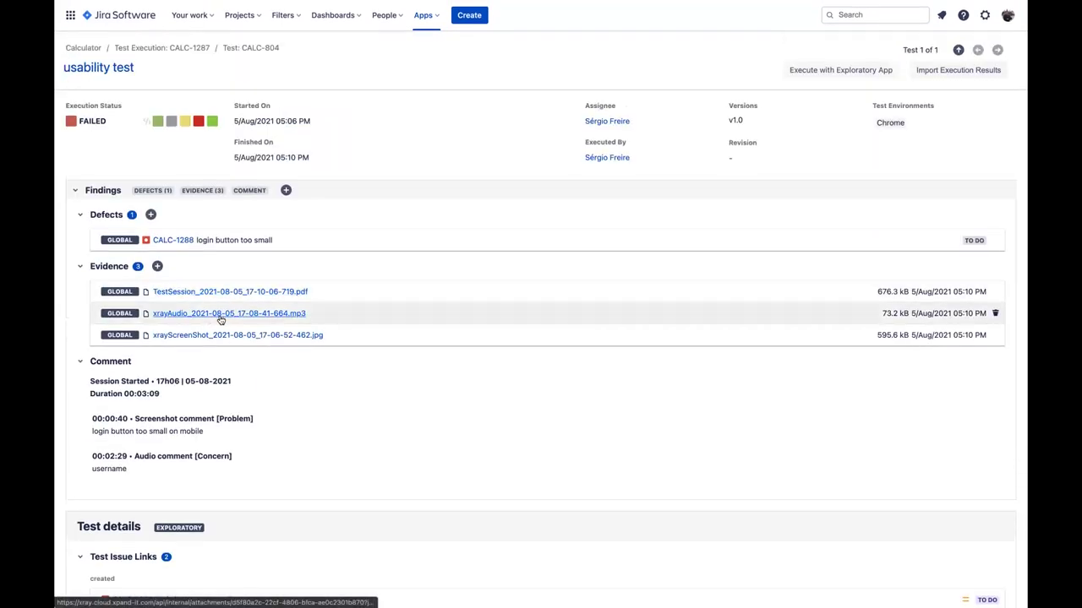
left_click(269, 336)
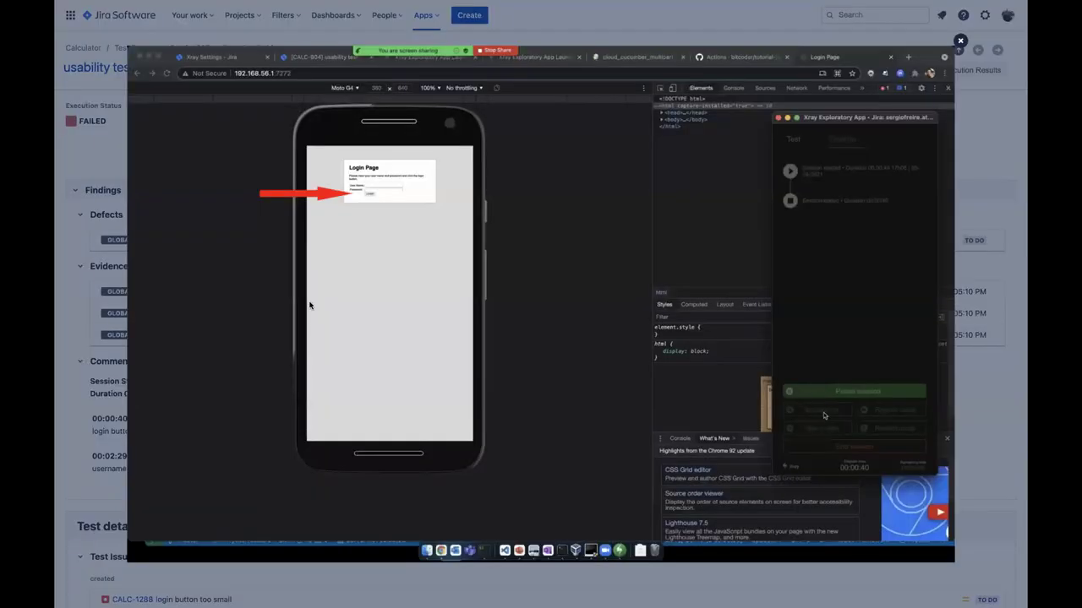
left_click(101, 190)
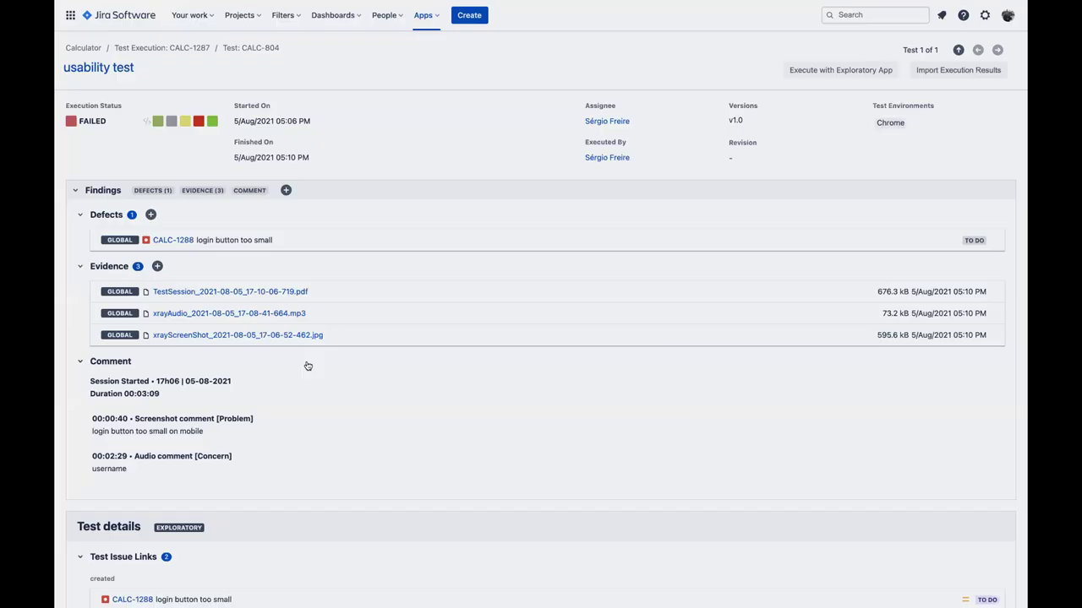
Step: Download the TestSession PDF evidence, read through the Test Run Report and close it
left_click(282, 291)
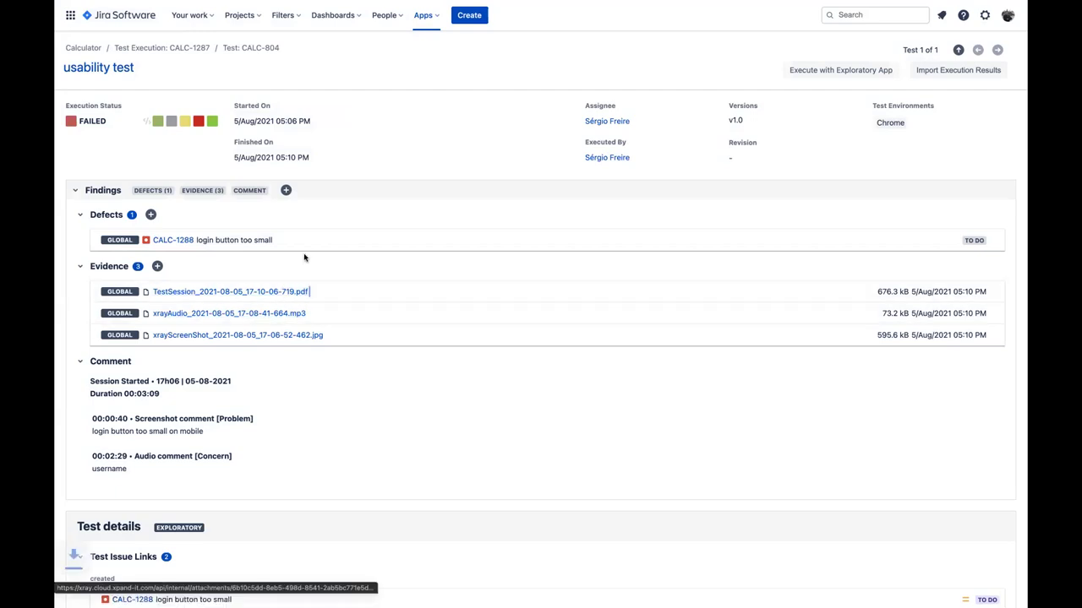
left_click(122, 594)
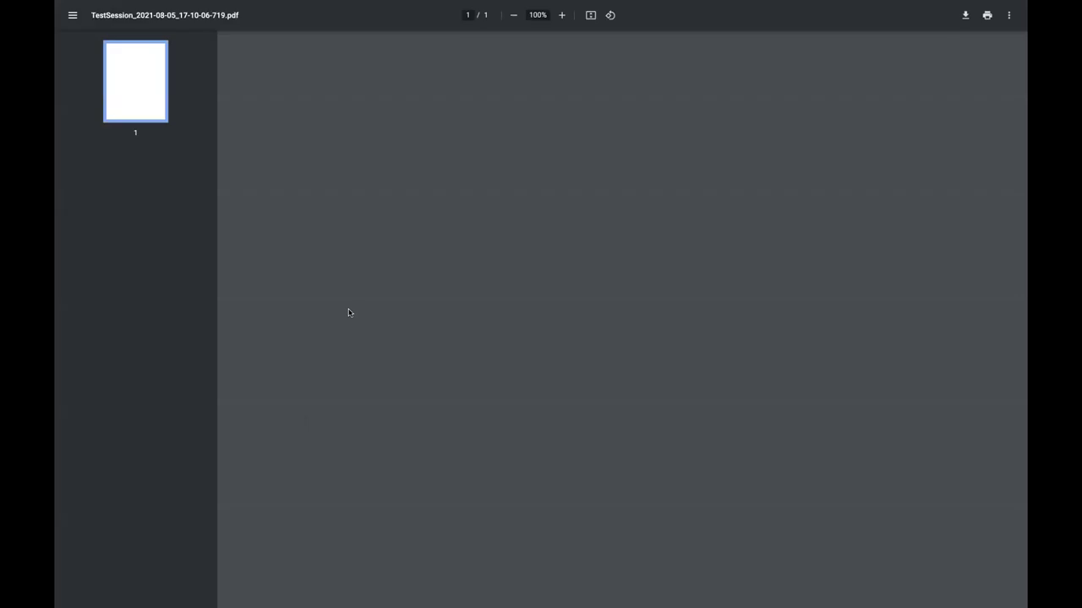
scroll(437, 314, "down", 2)
scroll(437, 315, "up", 2)
scroll(437, 315, "down", 2)
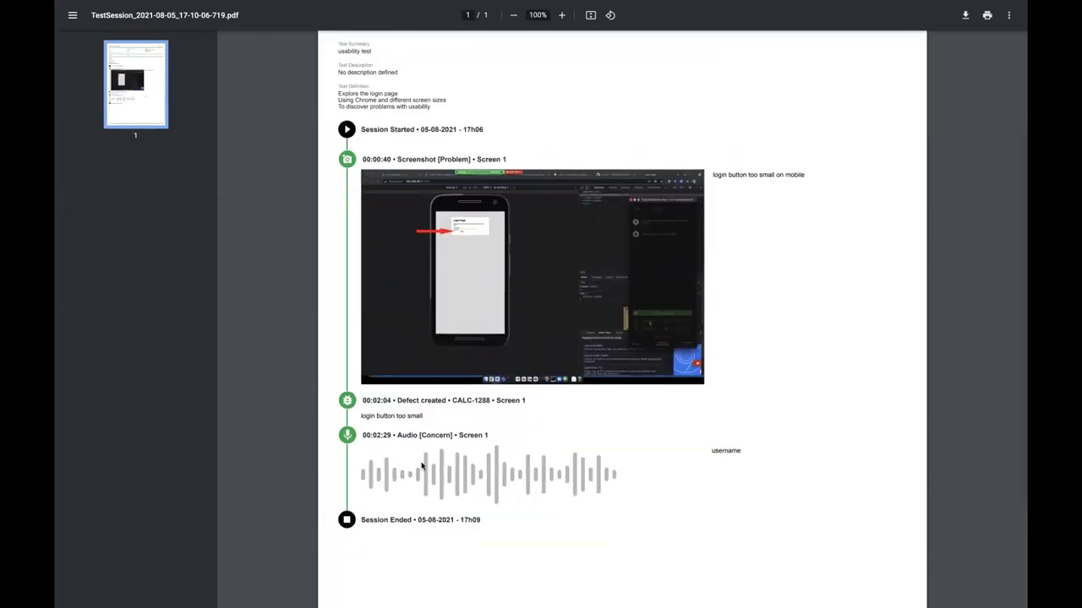
scroll(420, 464, "up", 3)
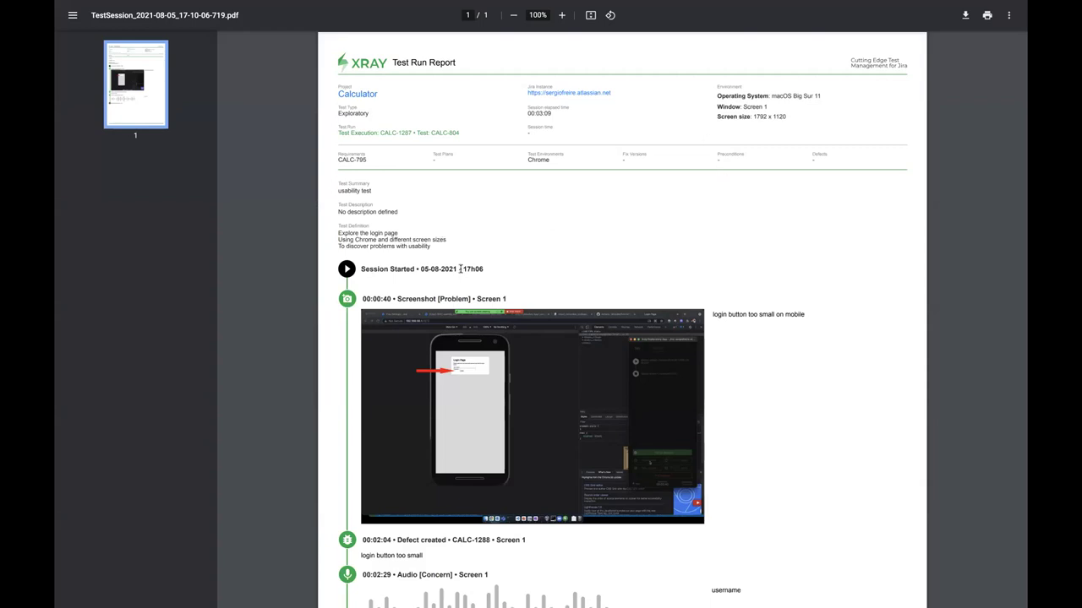
key("ctrl+w")
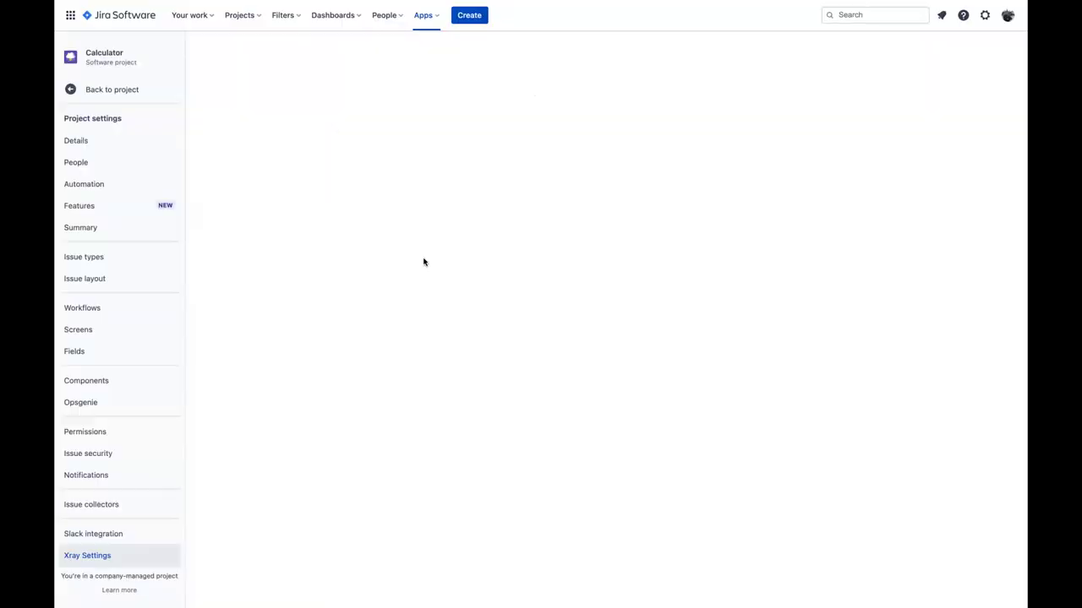
Step: Return to the usability test issue CALC-804, reload it, show its test runs and open the linked story CALC-795
key("ctrl+w")
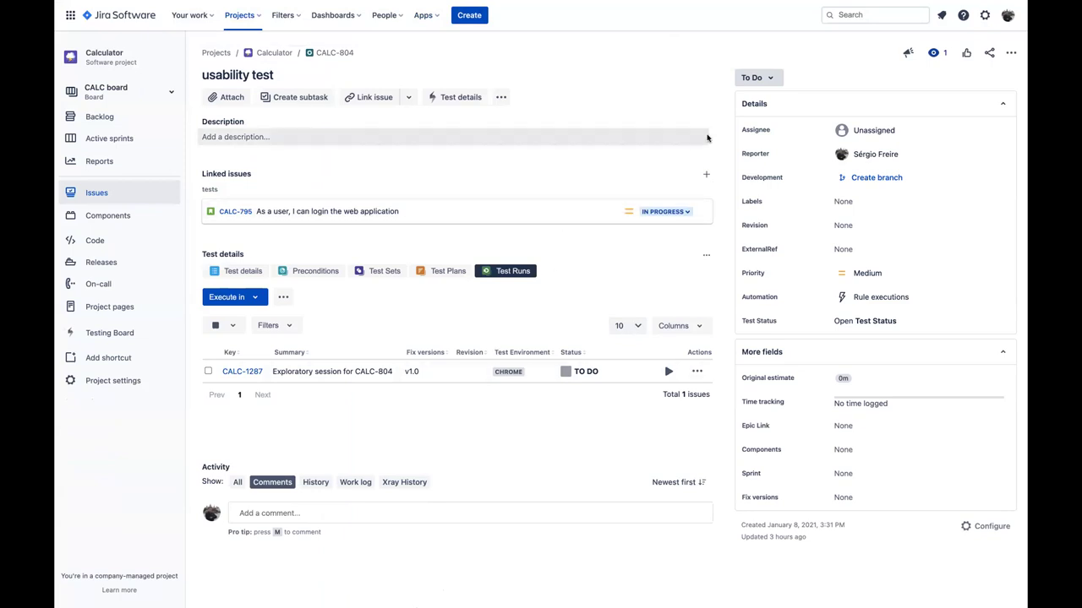
key("ctrl+r")
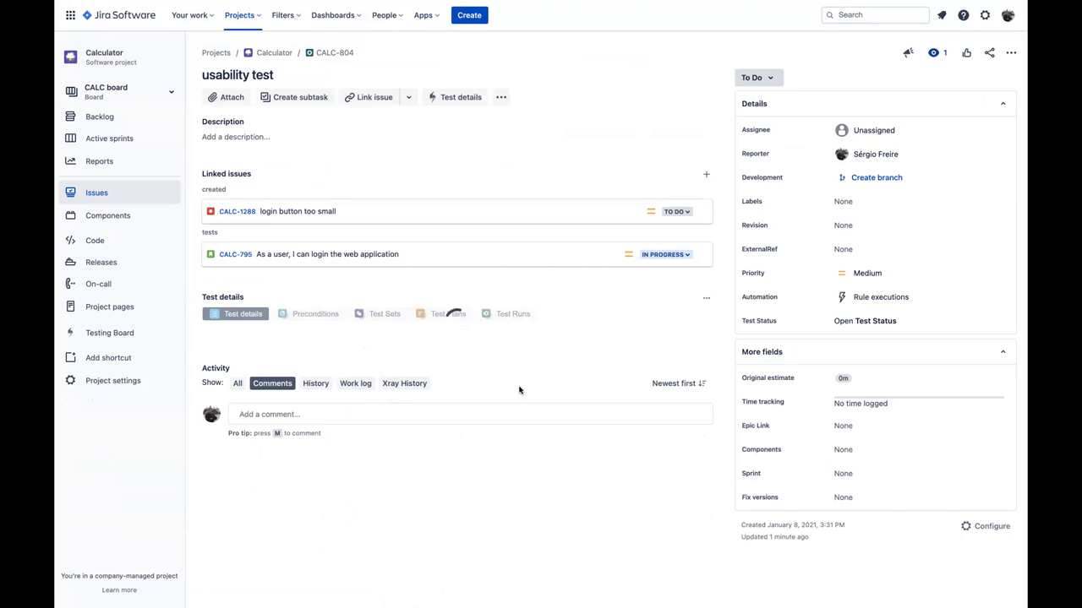
left_click(512, 313)
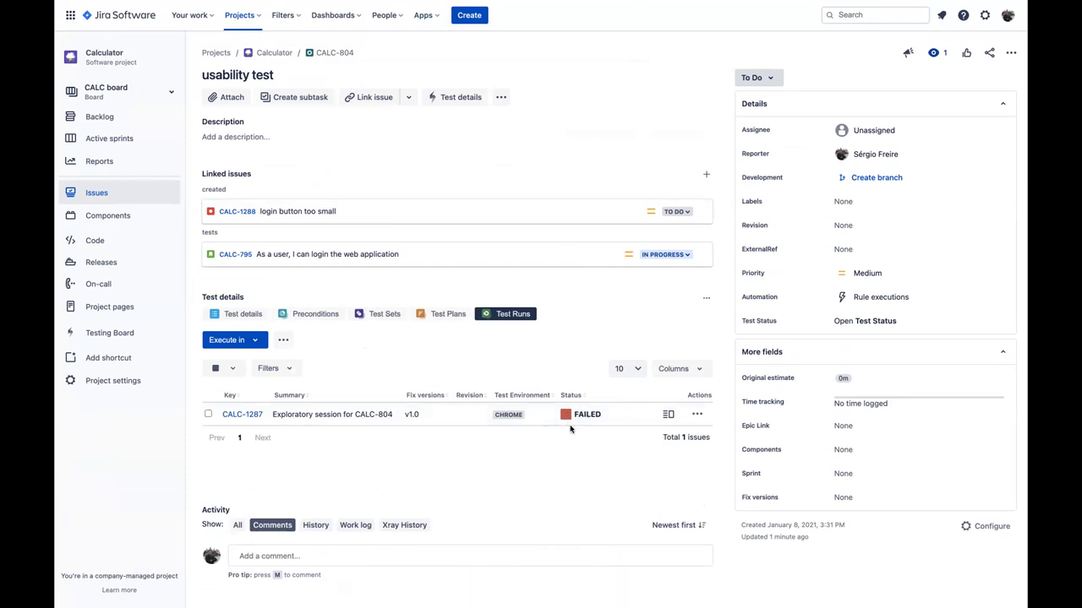
left_click(236, 255)
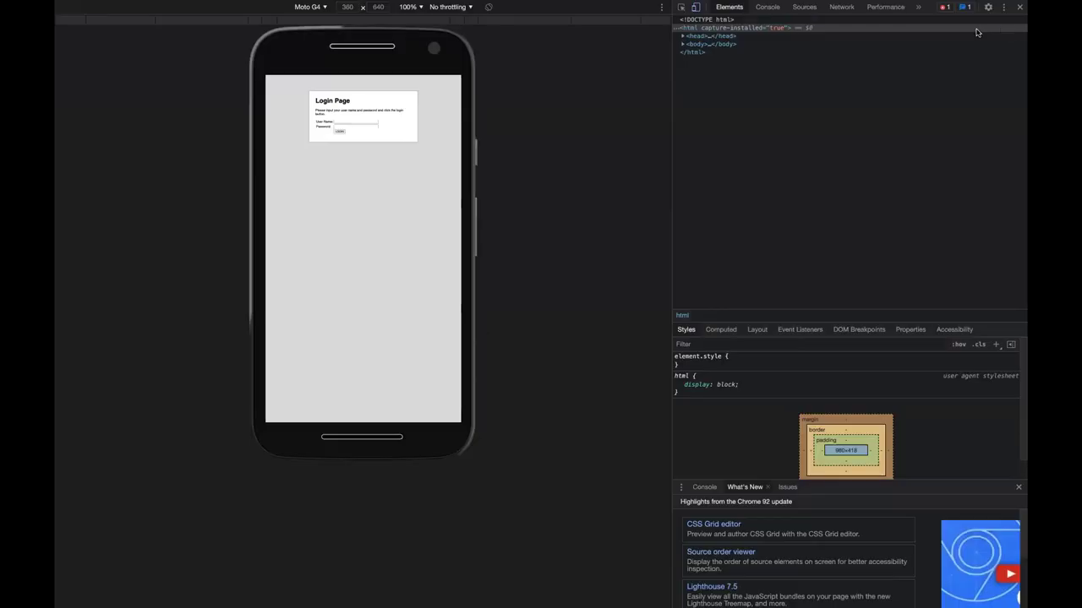
Step: Close the developer tools, switch to Visual Studio Code and check the CALC-795 tags in valid_login.robot and invalid_login.robot
left_click(1018, 10)
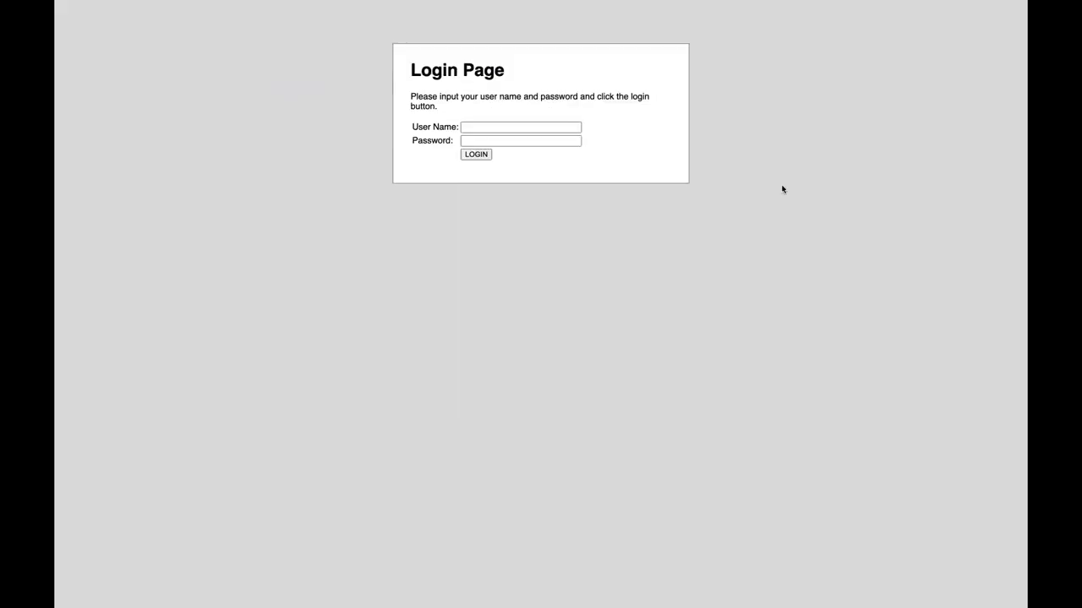
left_click(494, 587)
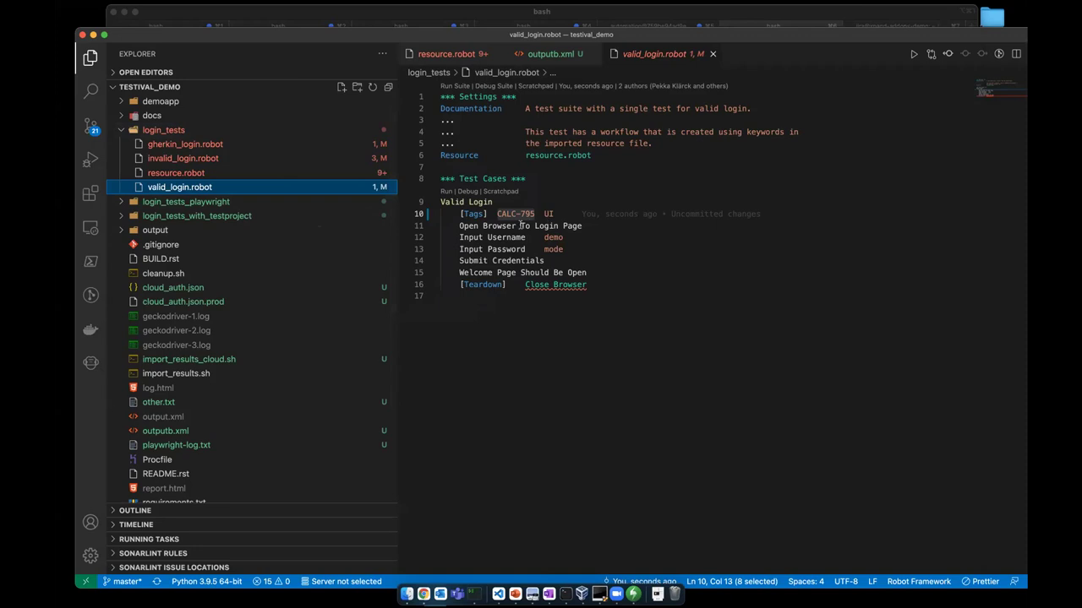
left_click(497, 248)
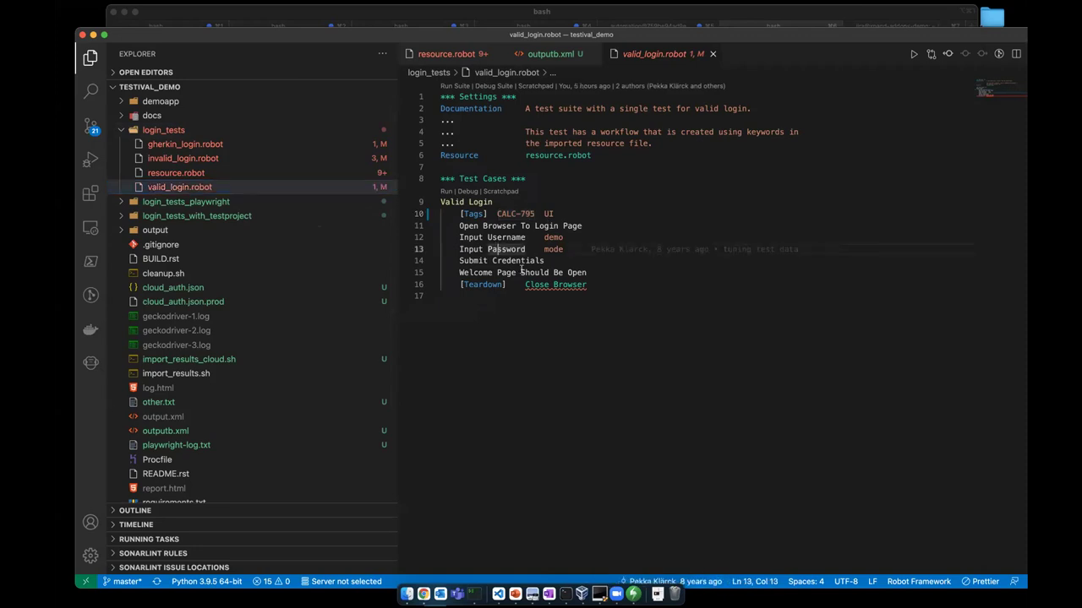
double_click(515, 213)
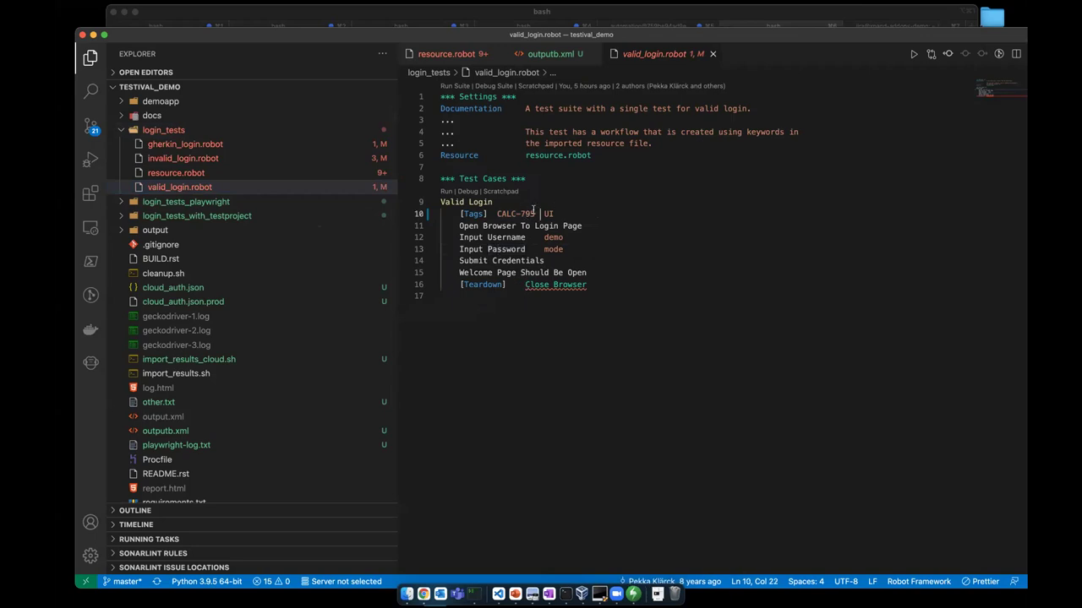
key("shift+Right")
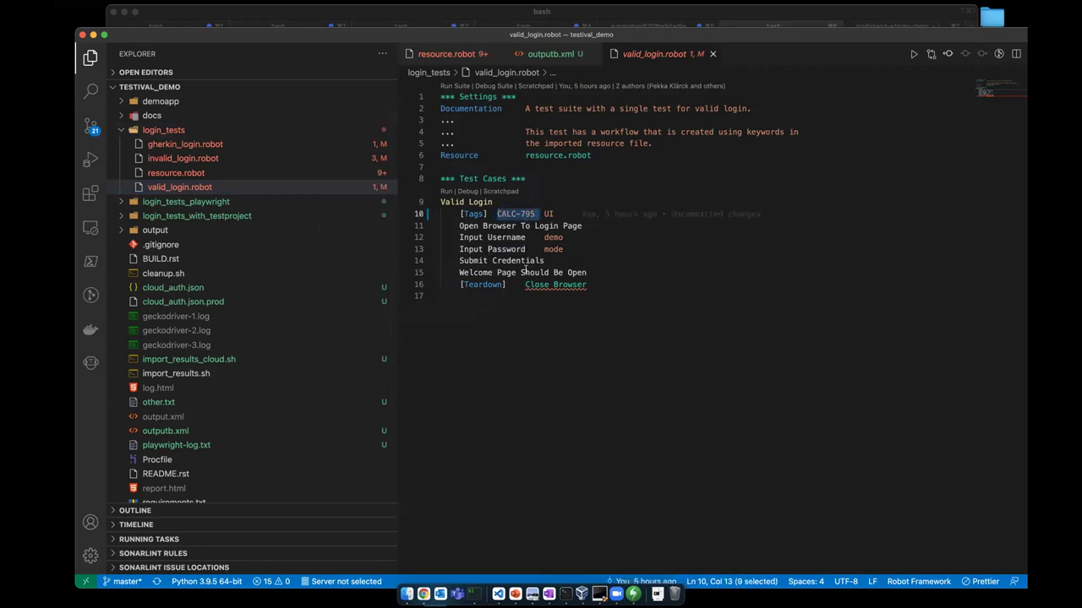
left_click(182, 158)
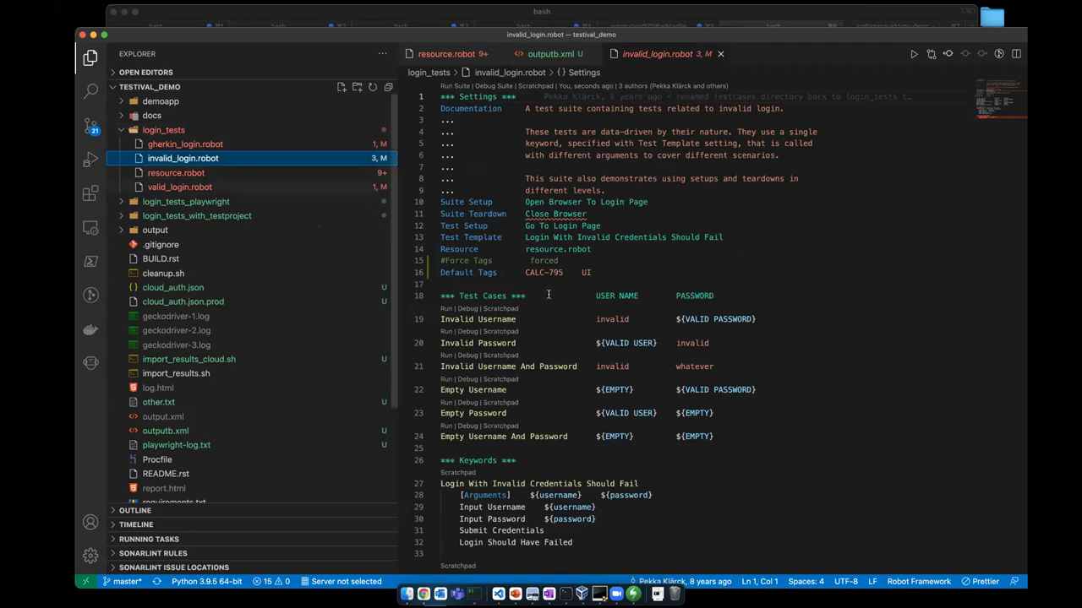
Step: Switch to the terminal and print the contents of run_demo.sh with cat
left_click(473, 595)
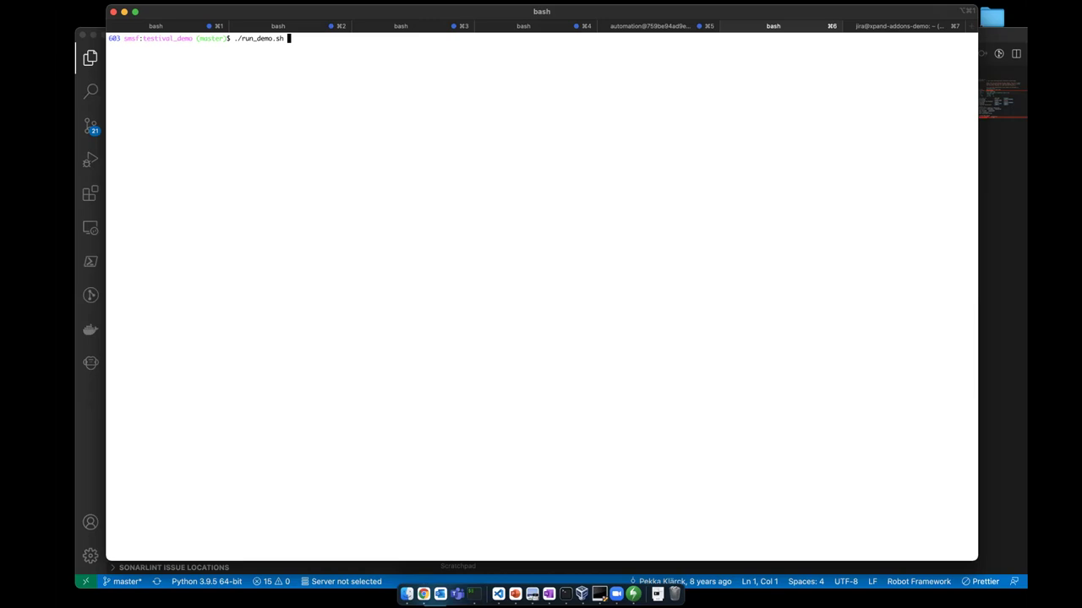
key("ctrl+a")
type("cat")
key("Return")
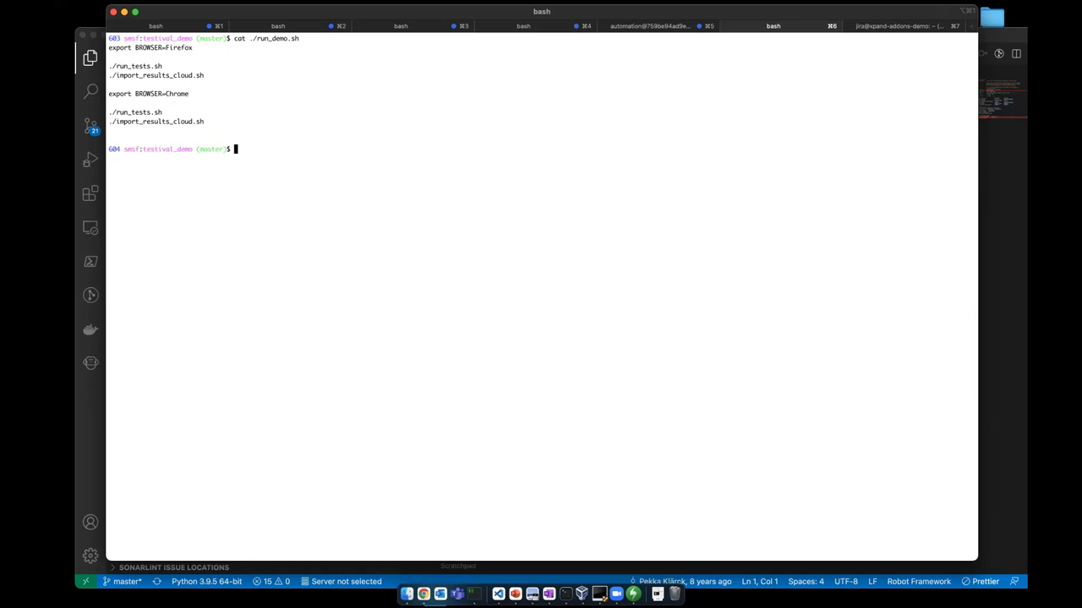
Step: Run ./run_demo.sh to execute the login tests and import their results, and look through the output
type("./run_demo.sh")
key("Return")
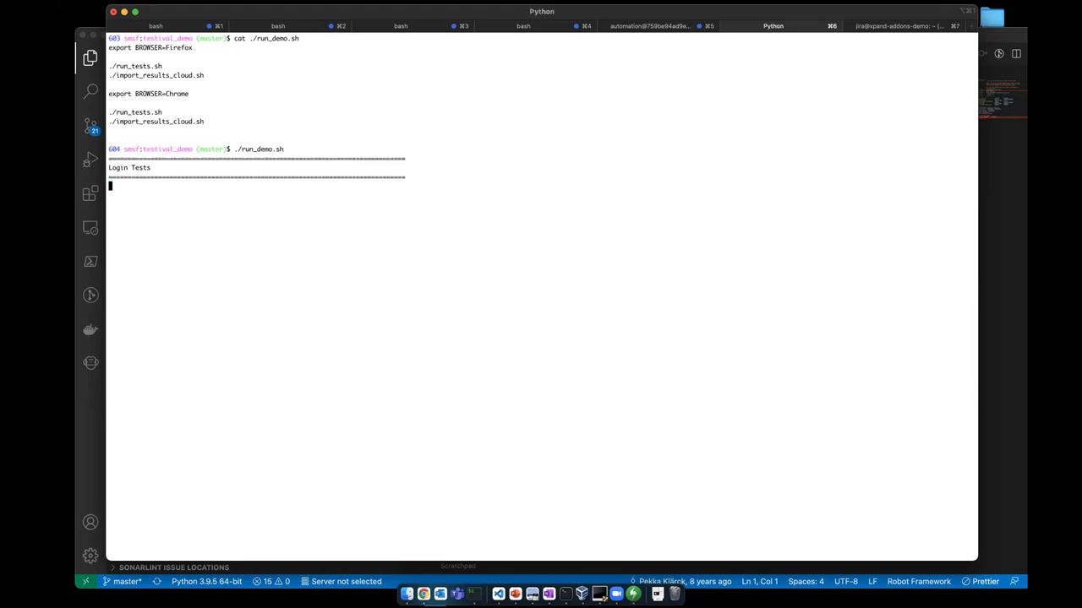
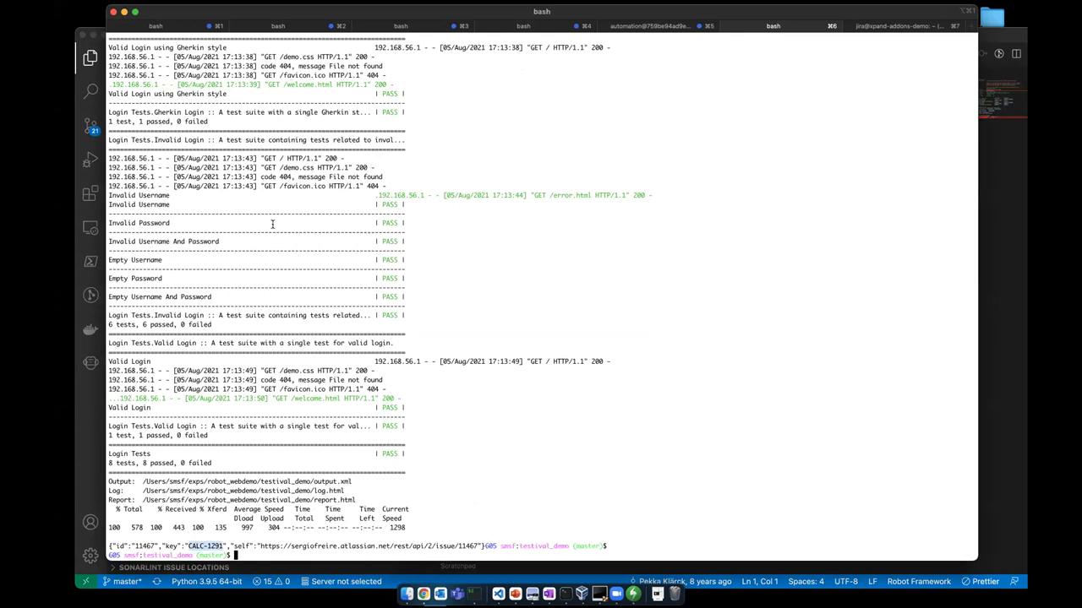
scroll(272, 224, "up", 9)
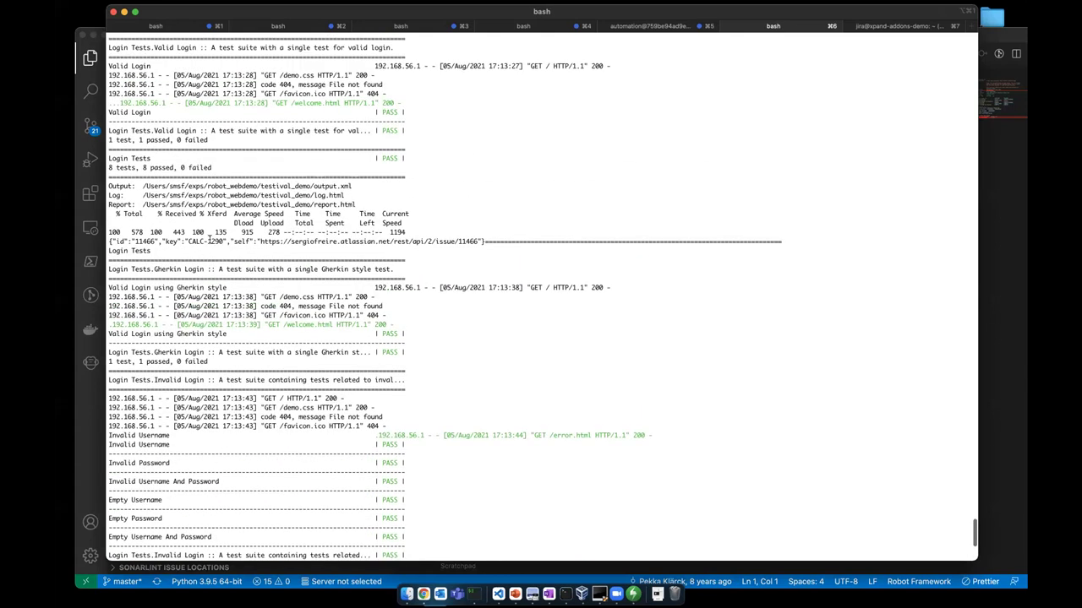
Step: Return to the Jira sprint board, open the login story CALC-795 and review its linked tests and test coverage
left_click(418, 575)
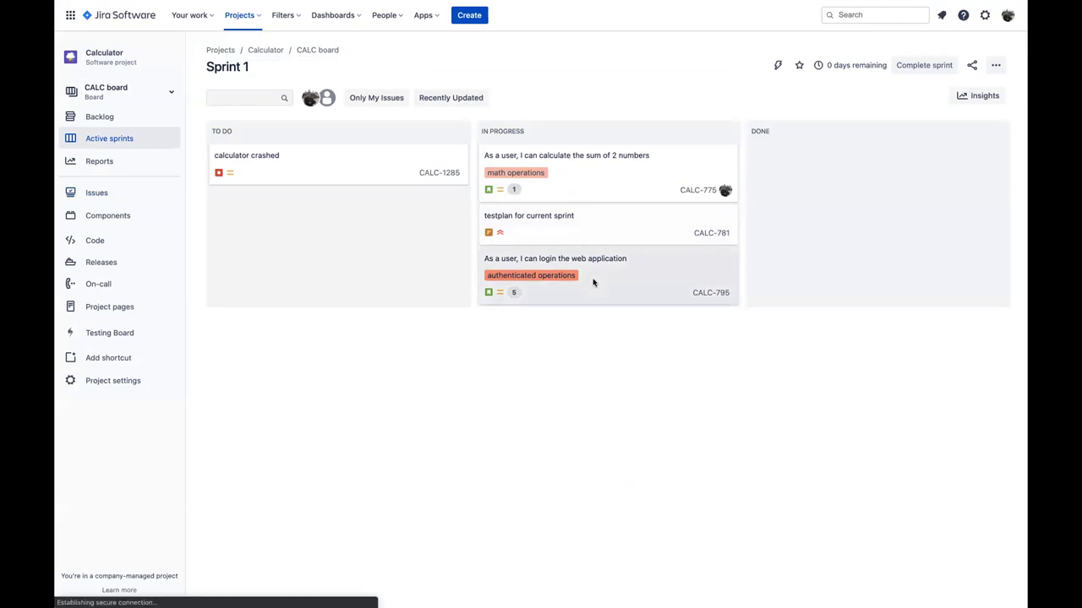
left_click(592, 281)
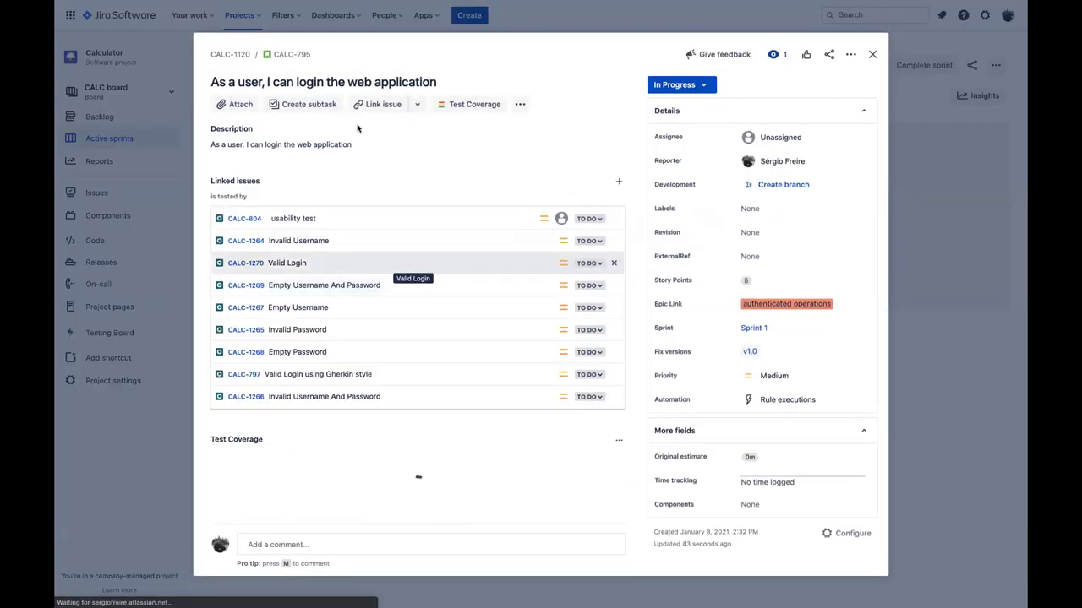
scroll(380, 205, "down", 3)
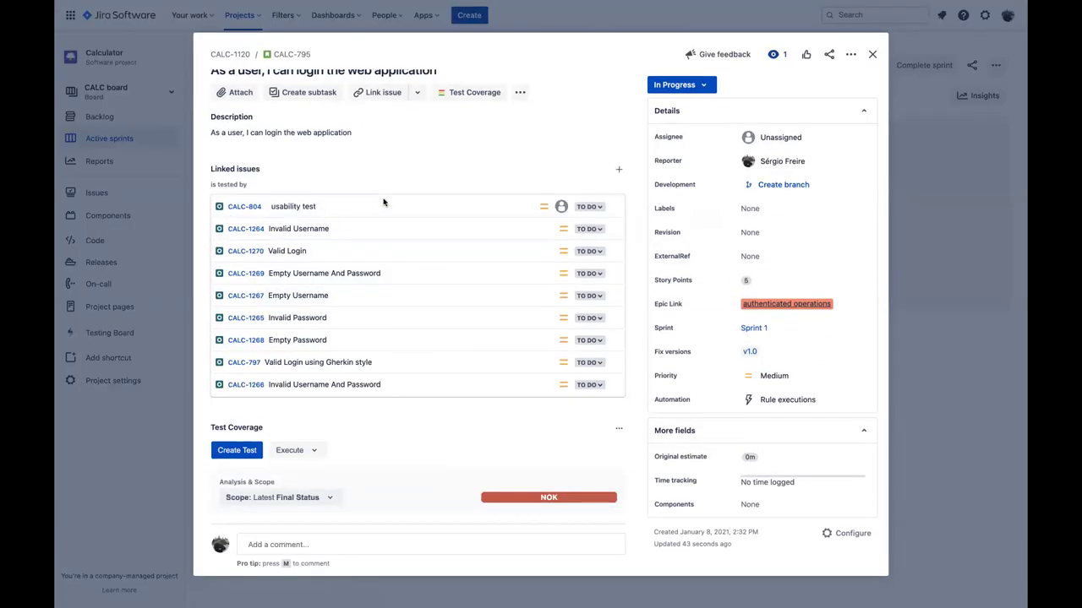
scroll(383, 201, "up", 3)
scroll(383, 201, "down", 3)
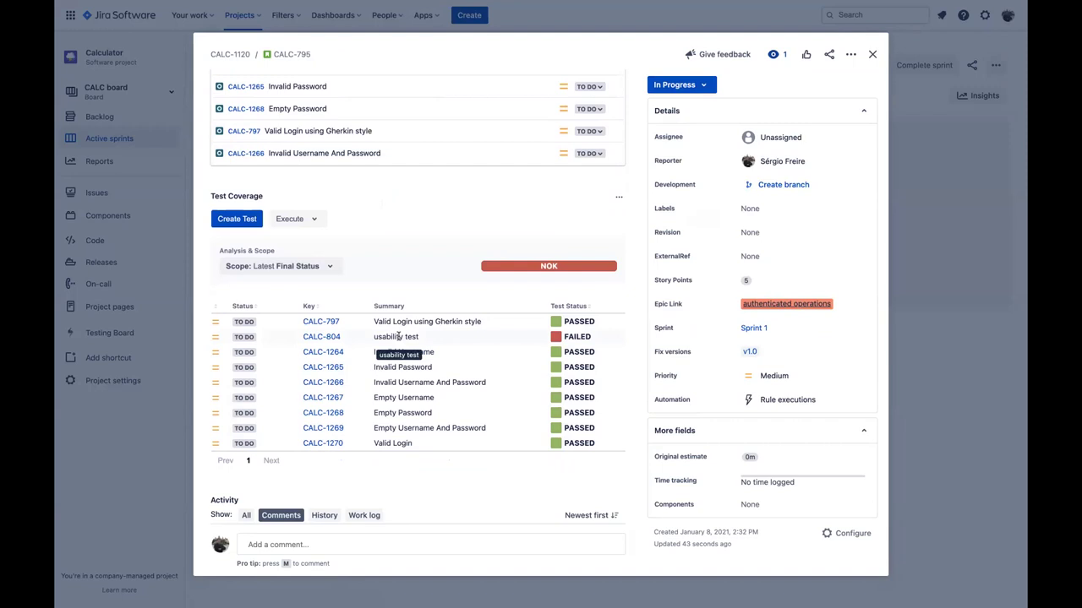
scroll(398, 336, "down", 1)
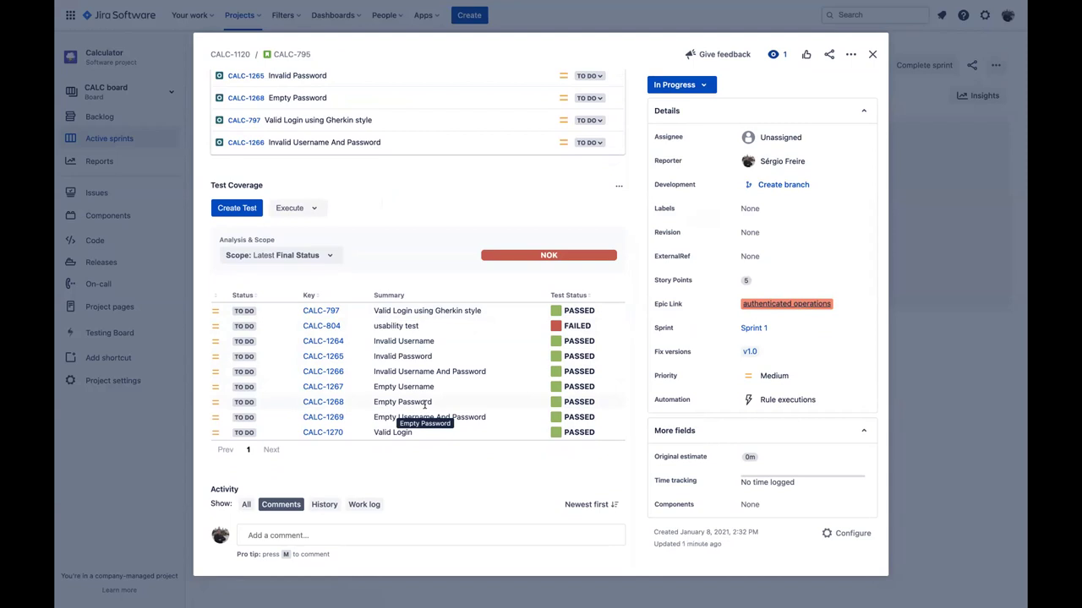
scroll(411, 358, "up", 4)
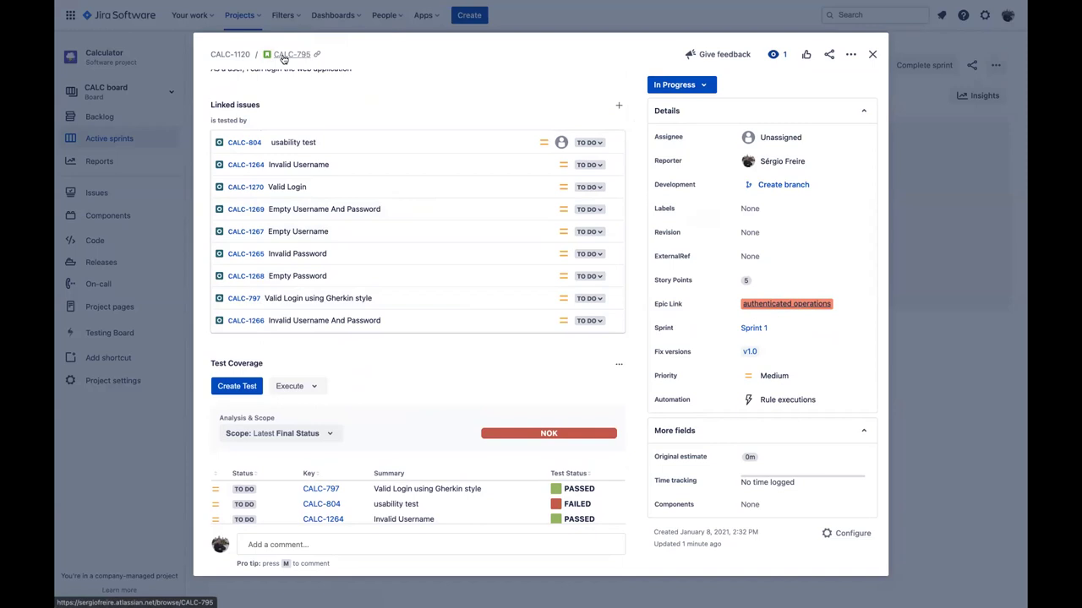
scroll(539, 293, "down", 3)
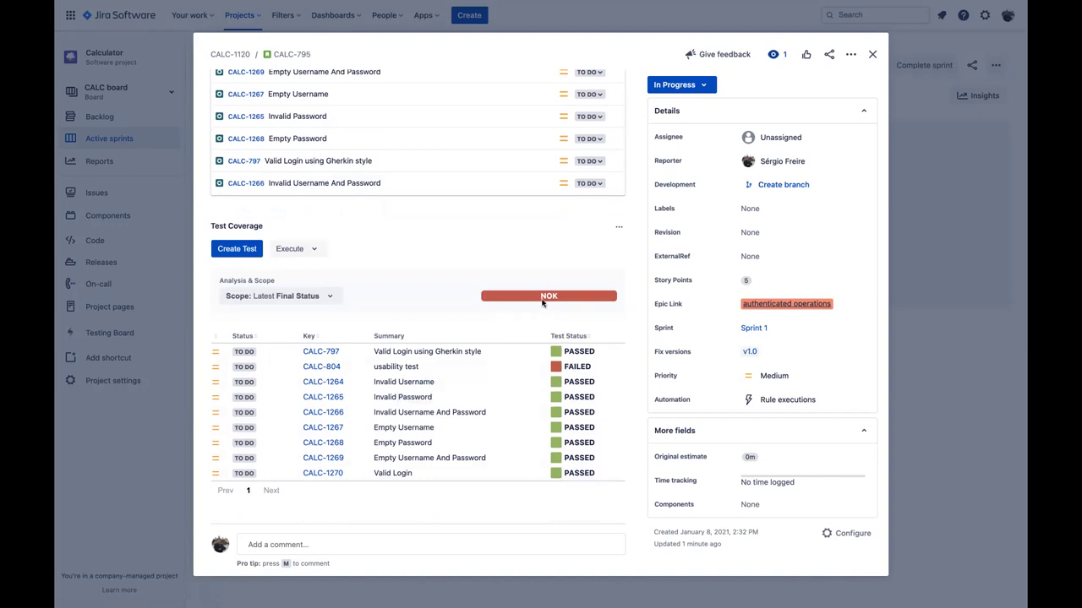
Step: Set the test coverage scope of CALC-795 to the Chrome test environment
left_click(268, 298)
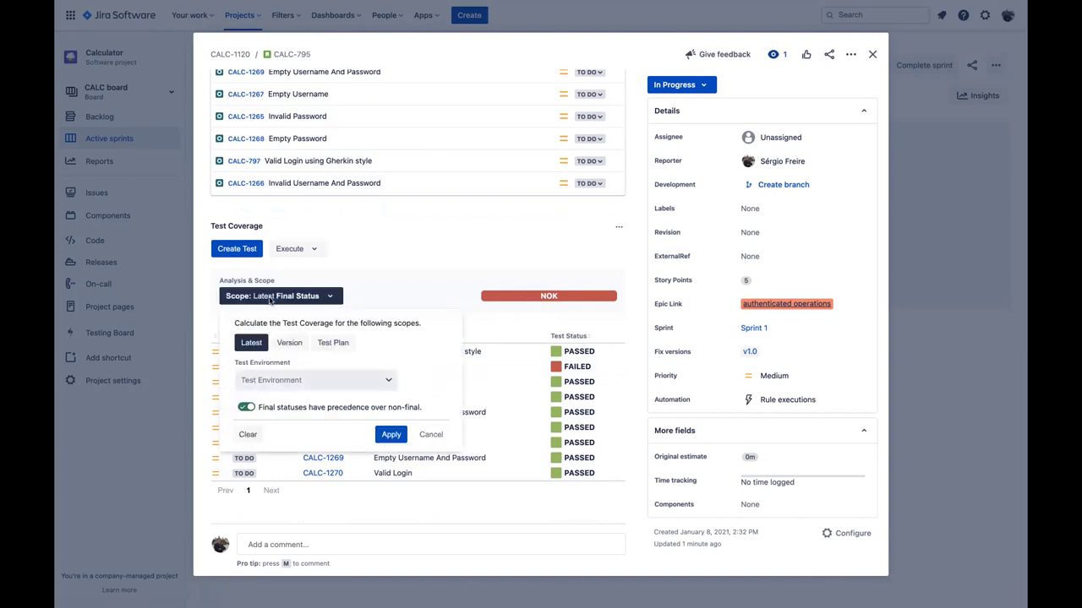
left_click(289, 381)
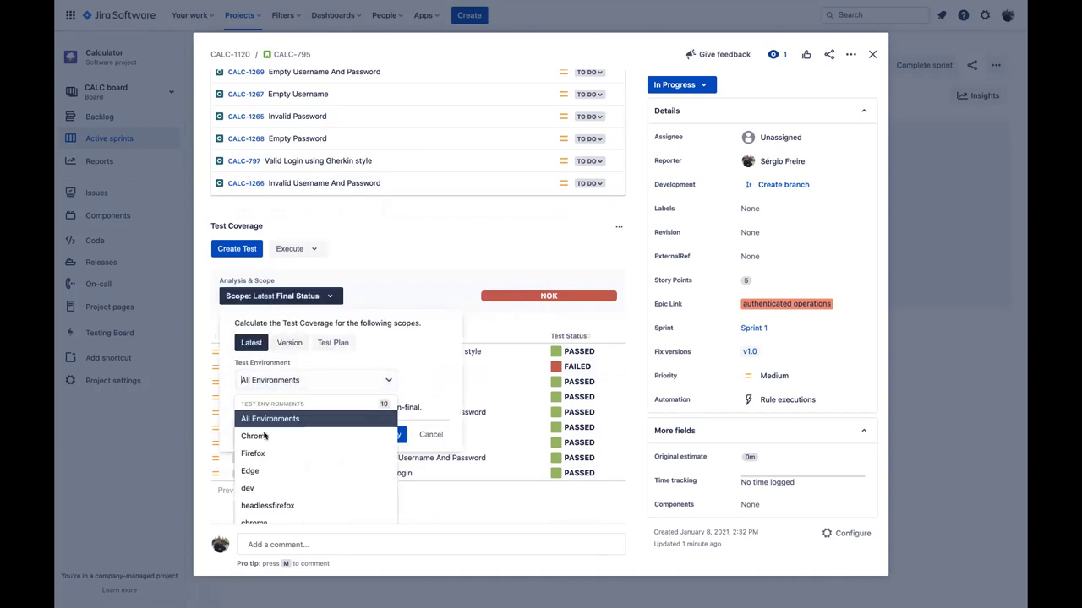
left_click(263, 436)
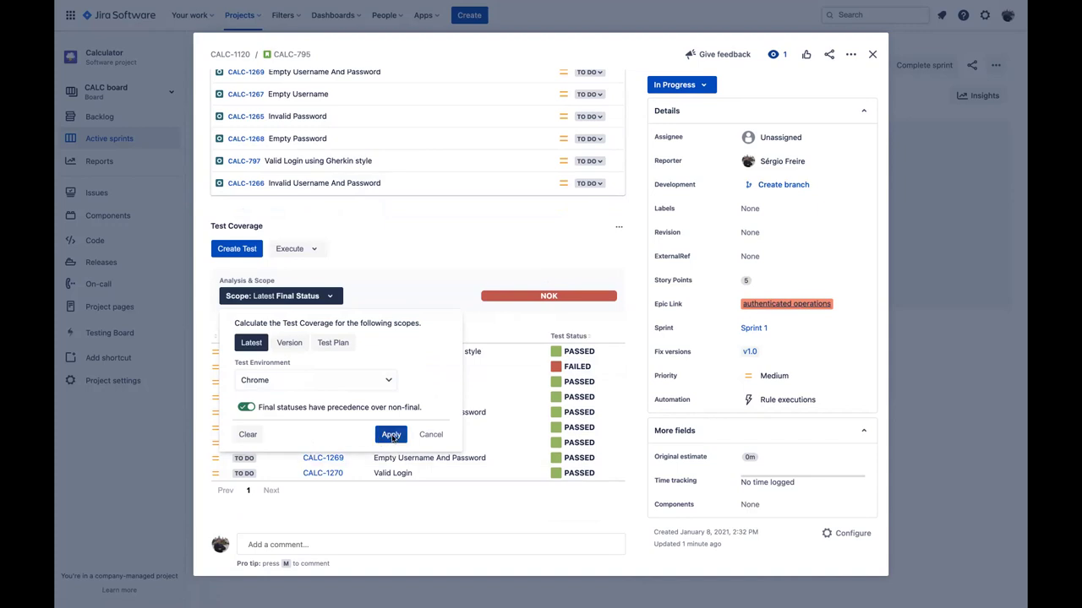
left_click(392, 436)
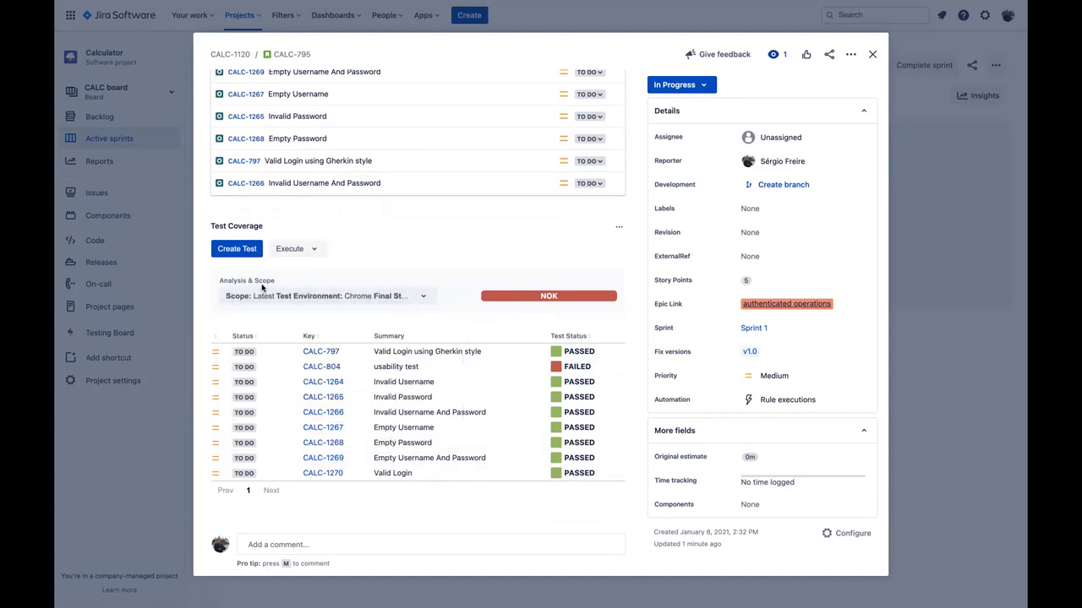
Step: Change the test coverage scope of CALC-795 to the Firefox test environment, check the statuses and close the story
left_click(292, 298)
left_click(298, 380)
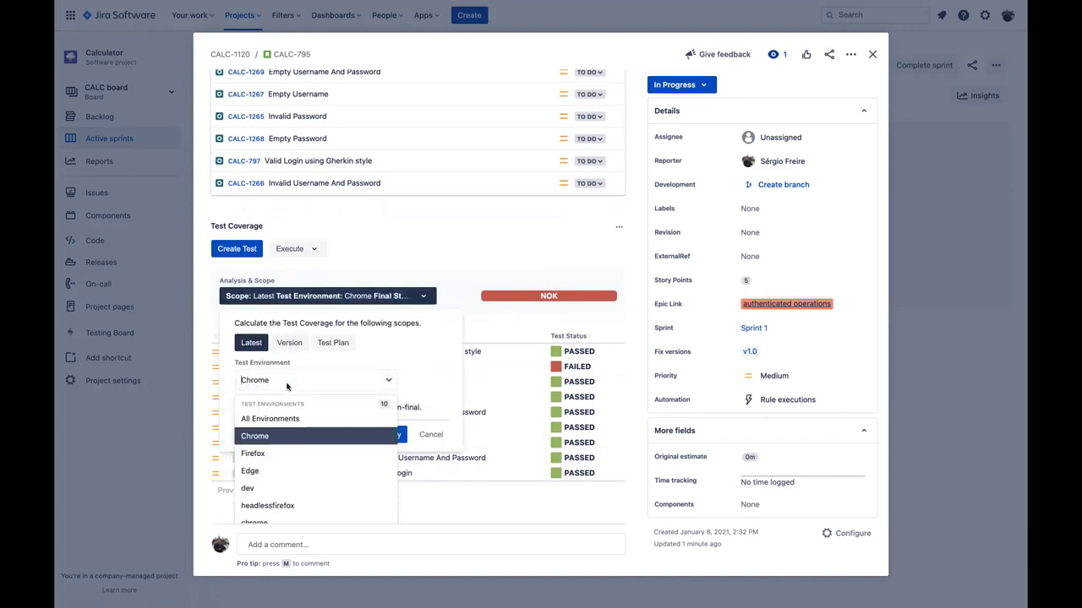
left_click(278, 450)
left_click(389, 436)
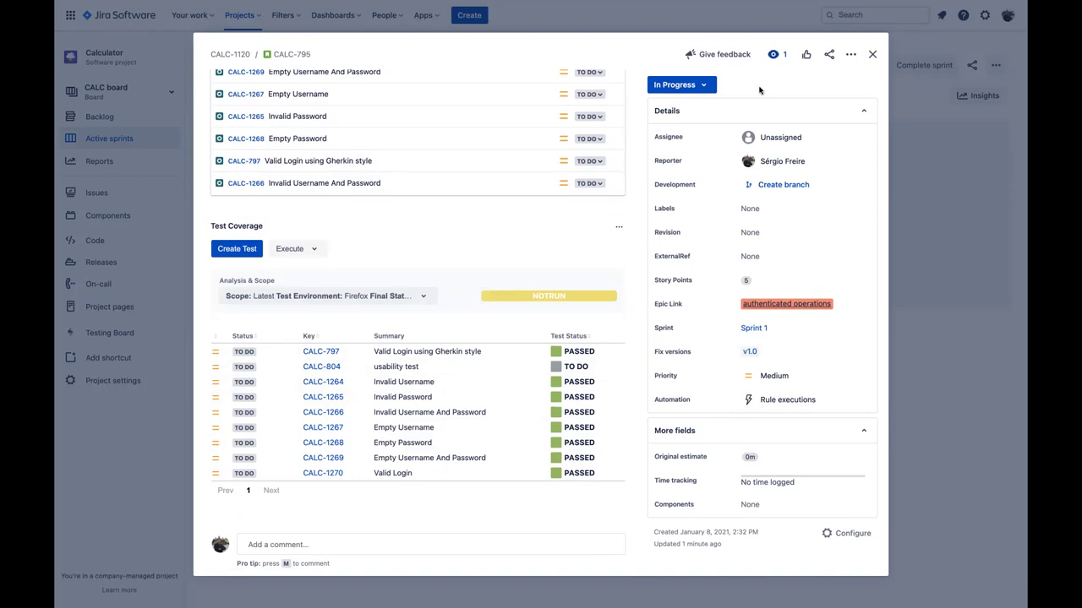
left_click(872, 55)
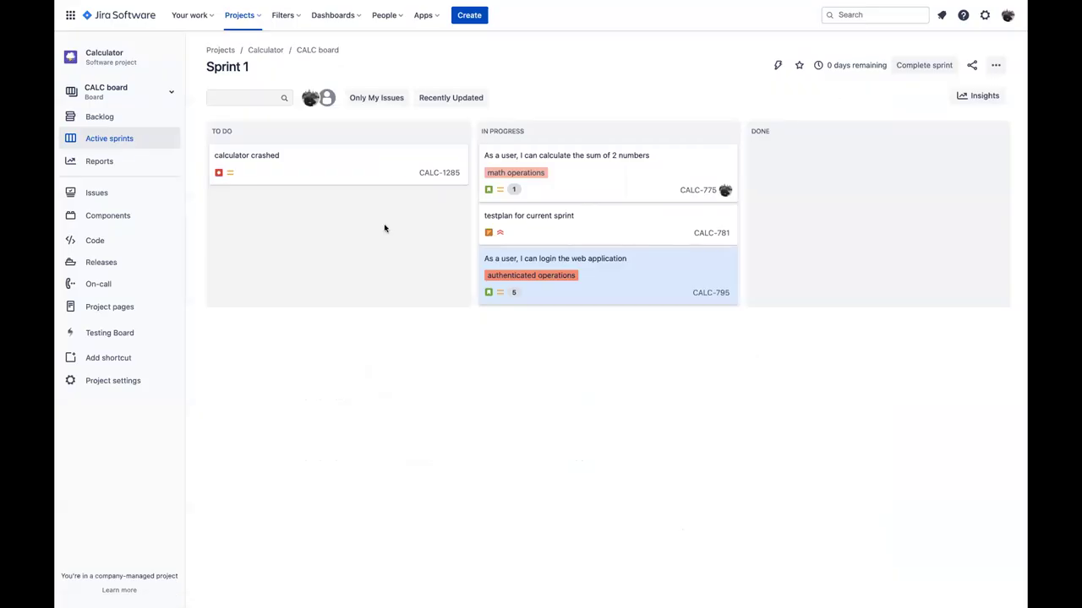
Step: Check the test coverage of story CALC-775, and review the overall execution status and tests of test plan CALC-781
left_click(616, 176)
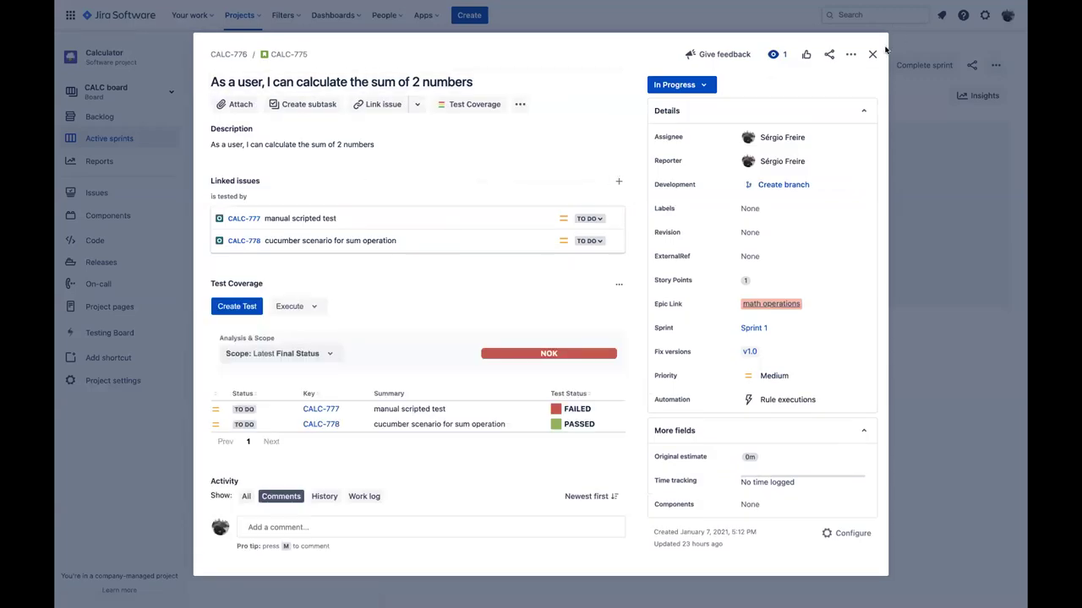
left_click(874, 54)
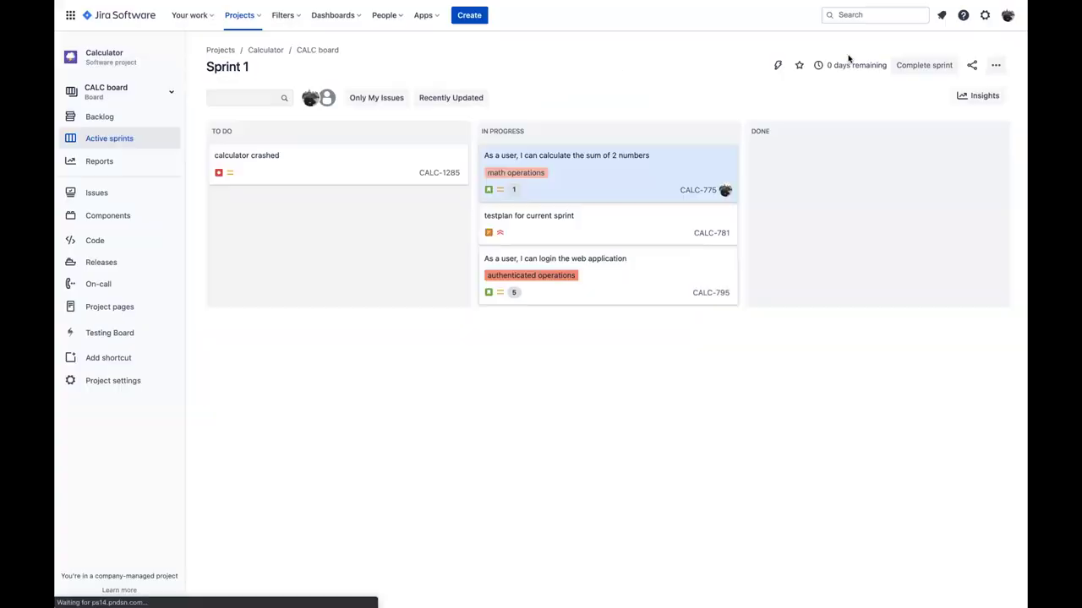
left_click(590, 218)
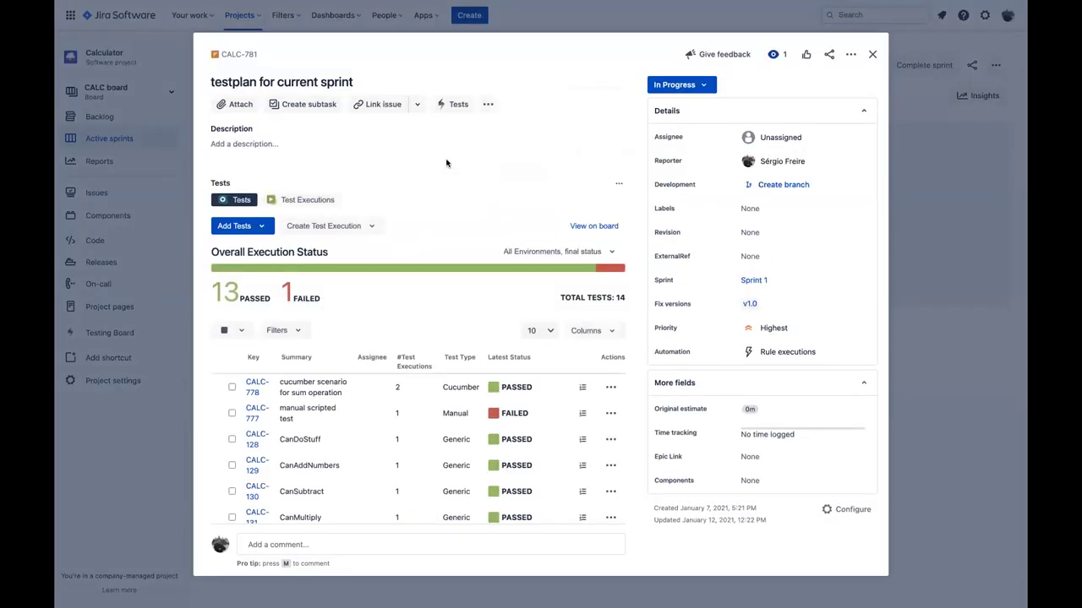
scroll(446, 163, "down", 5)
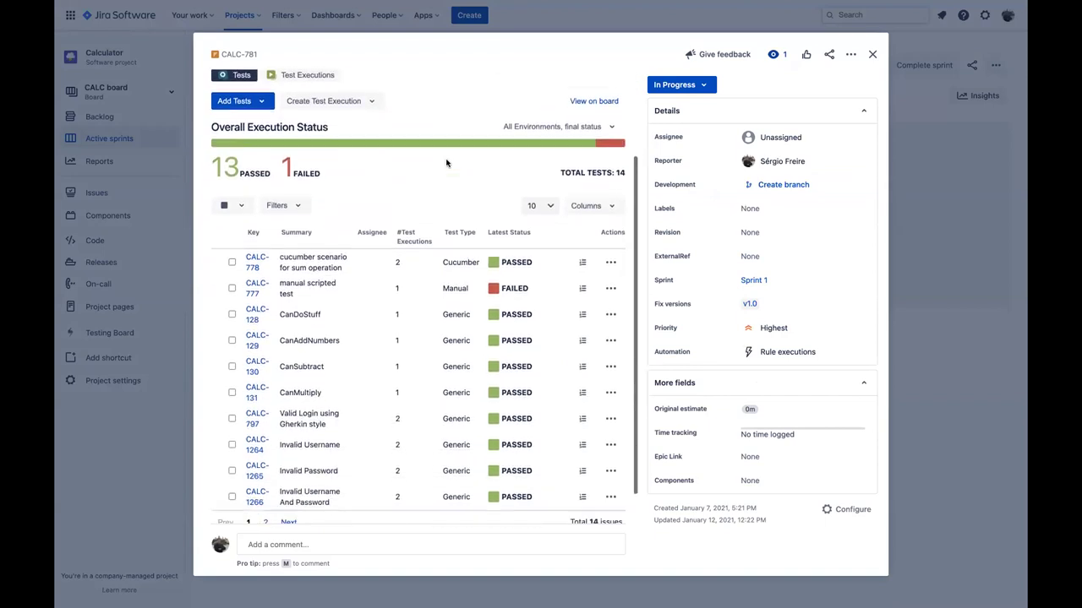
scroll(318, 250, "down", 1)
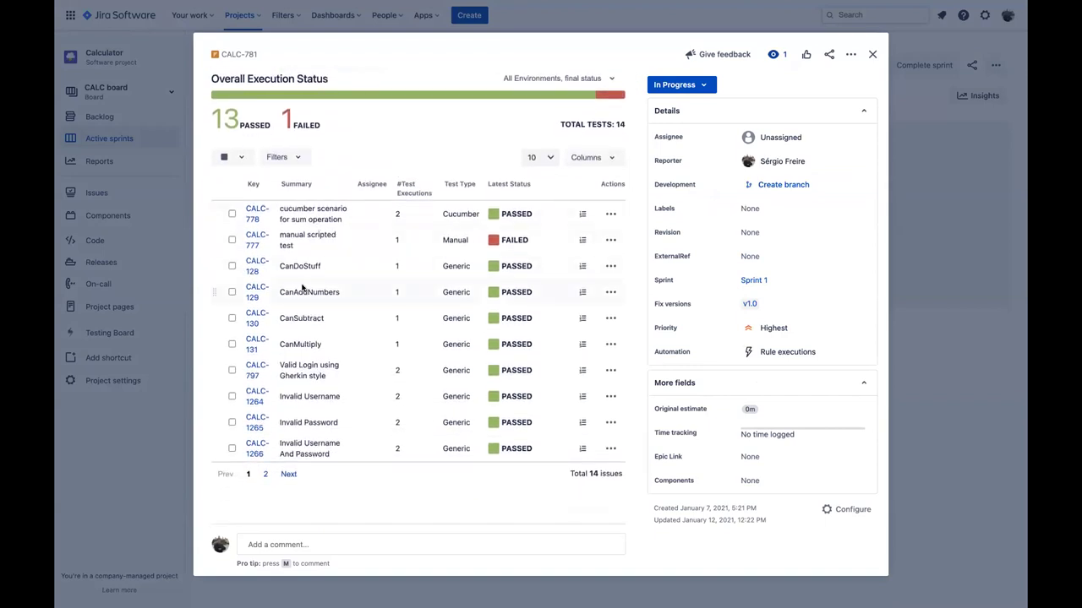
scroll(313, 287, "up", 3)
scroll(331, 292, "down", 1)
scroll(334, 293, "down", 1)
scroll(331, 292, "up", 4)
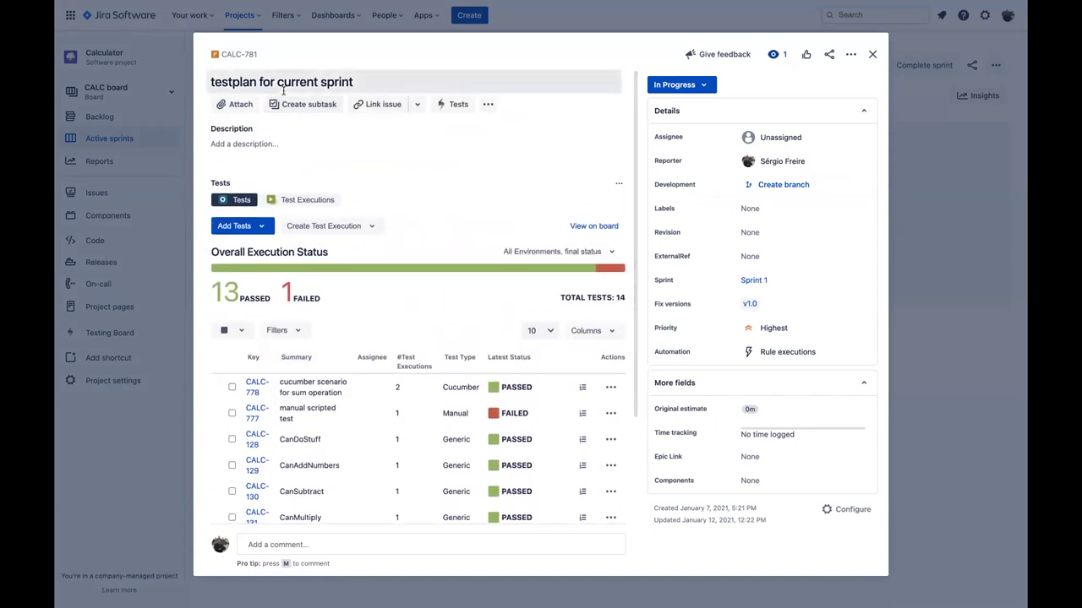
left_click(872, 56)
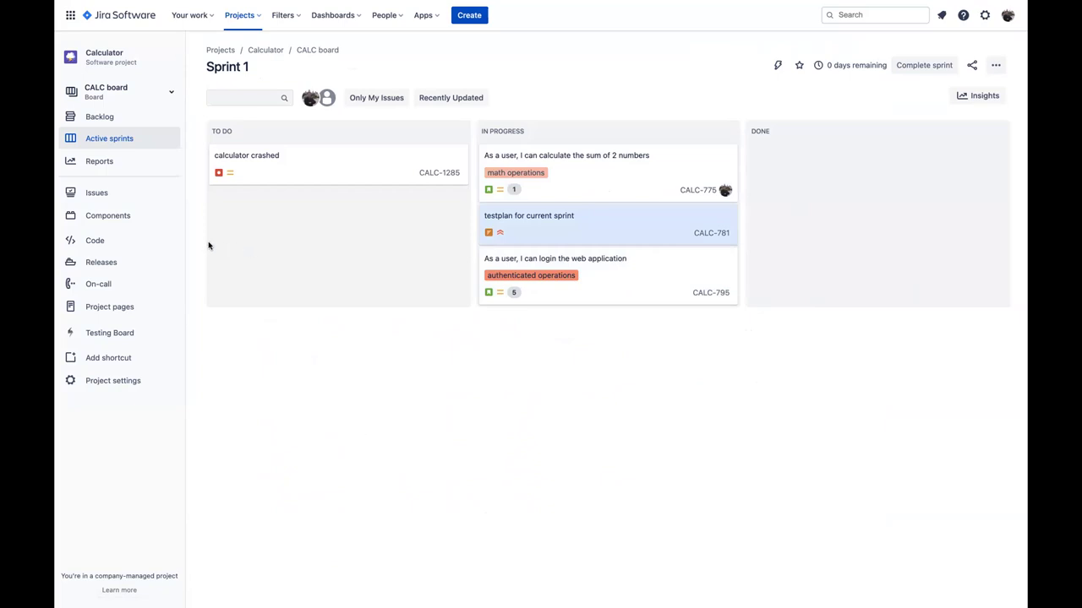
Step: Open test plan CALC-781 from the sprint board in full view and launch the Xray Document Generator for it
left_click(522, 232)
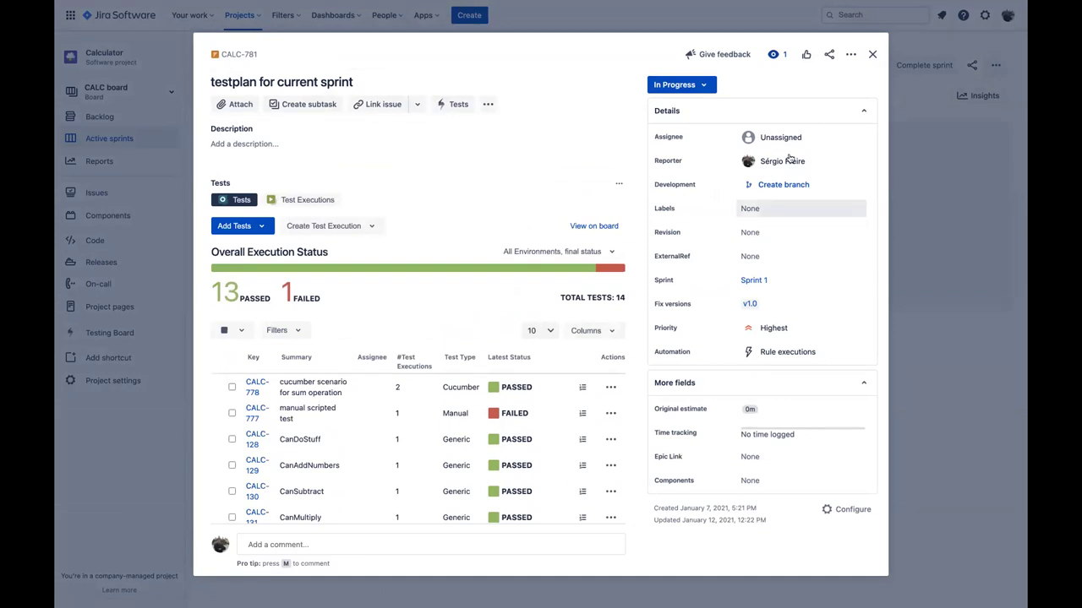
left_click(238, 55)
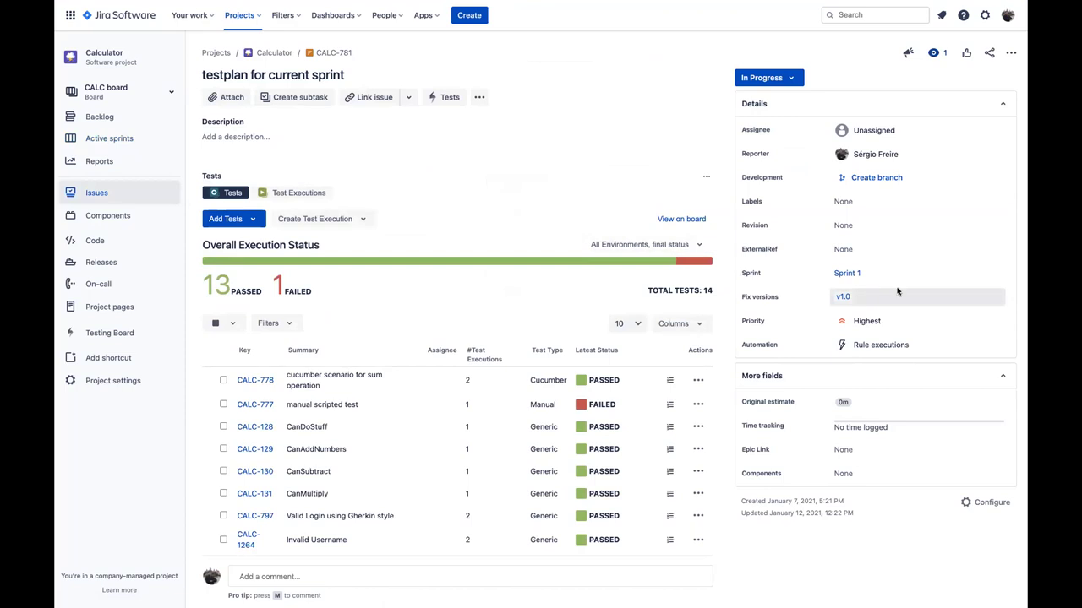
left_click(1011, 52)
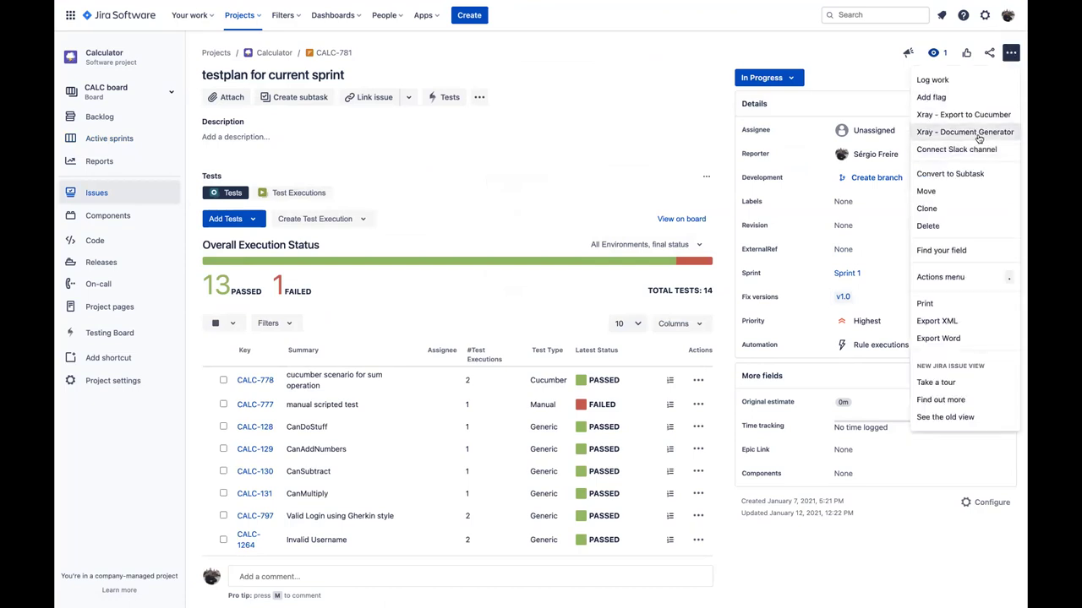
left_click(964, 132)
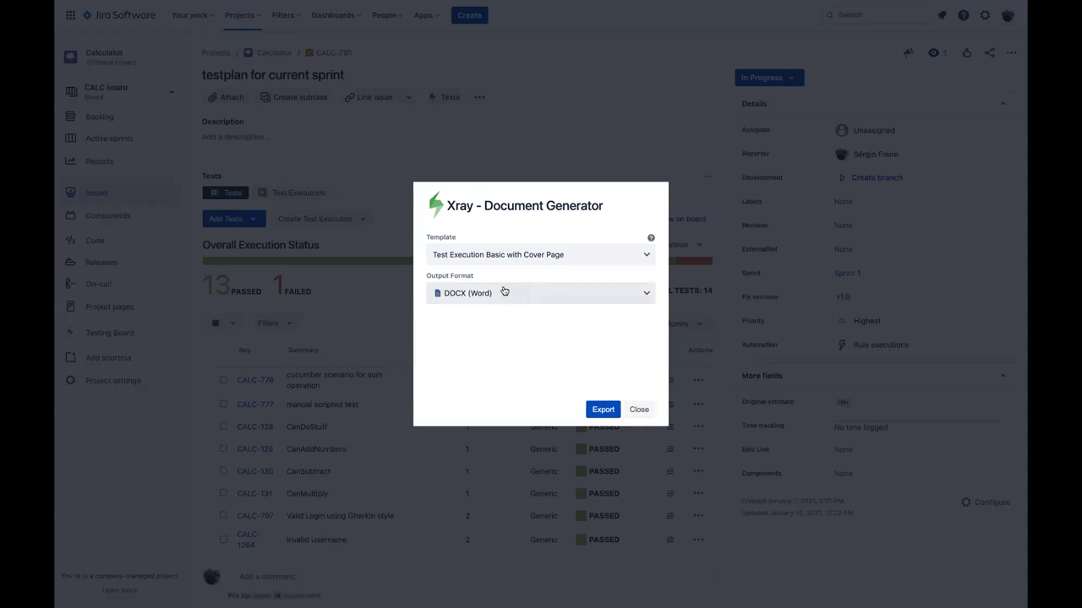
Step: Export the test plan as PDF with the Test Plan Advanced with Cover Page template and download the file
left_click(500, 302)
left_click(485, 252)
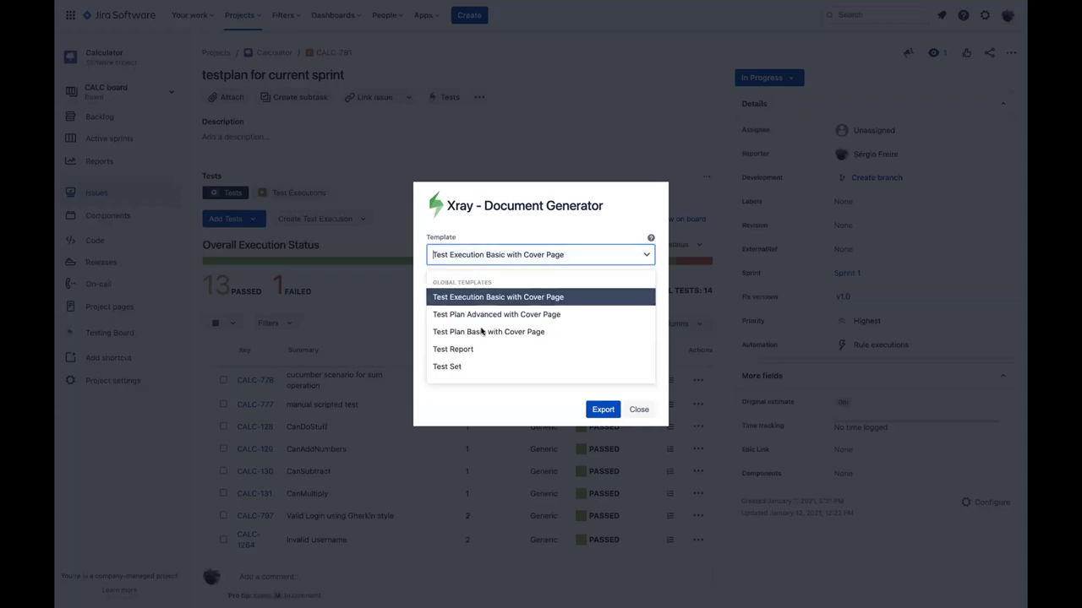
left_click(545, 314)
left_click(484, 296)
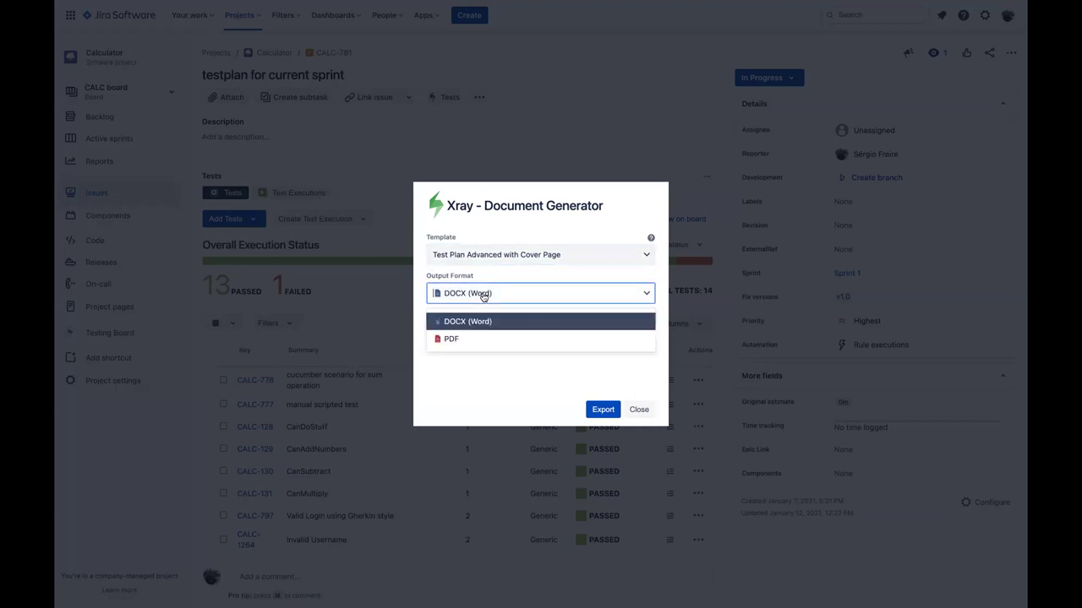
left_click(453, 339)
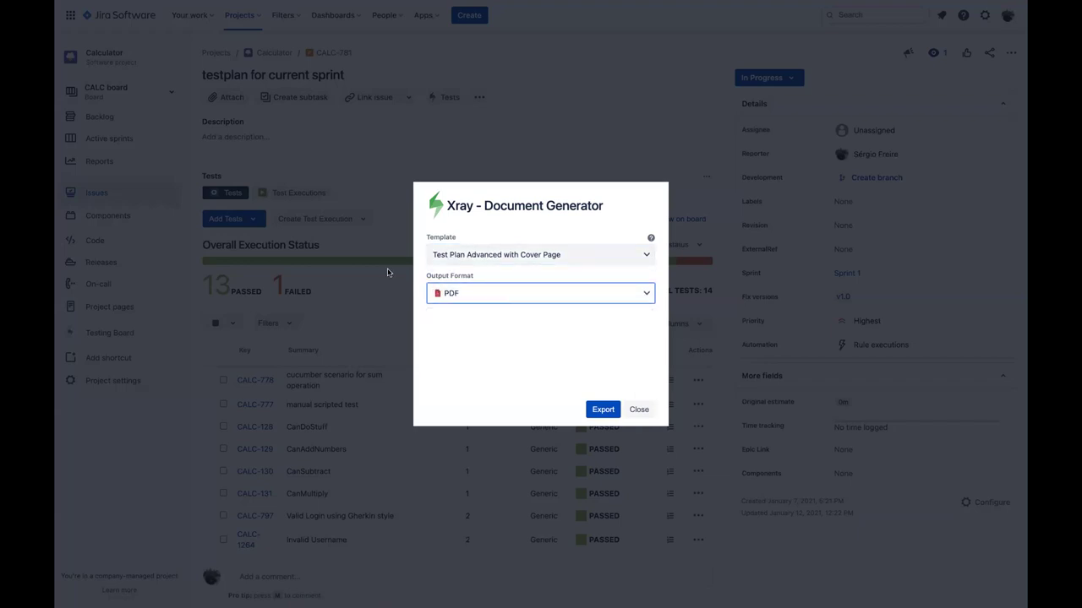
left_click(599, 410)
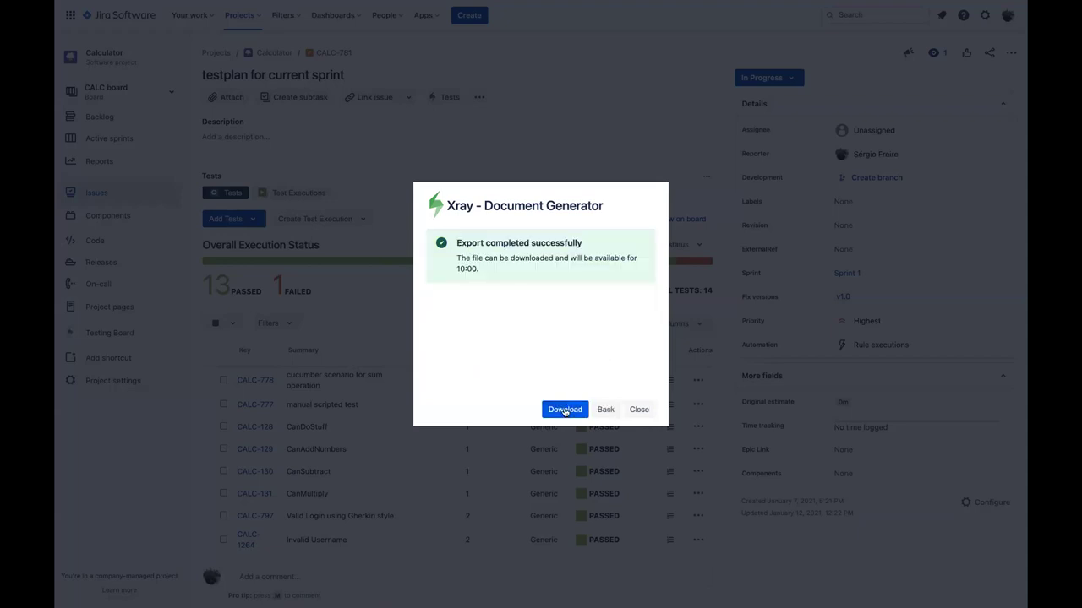
left_click(563, 412)
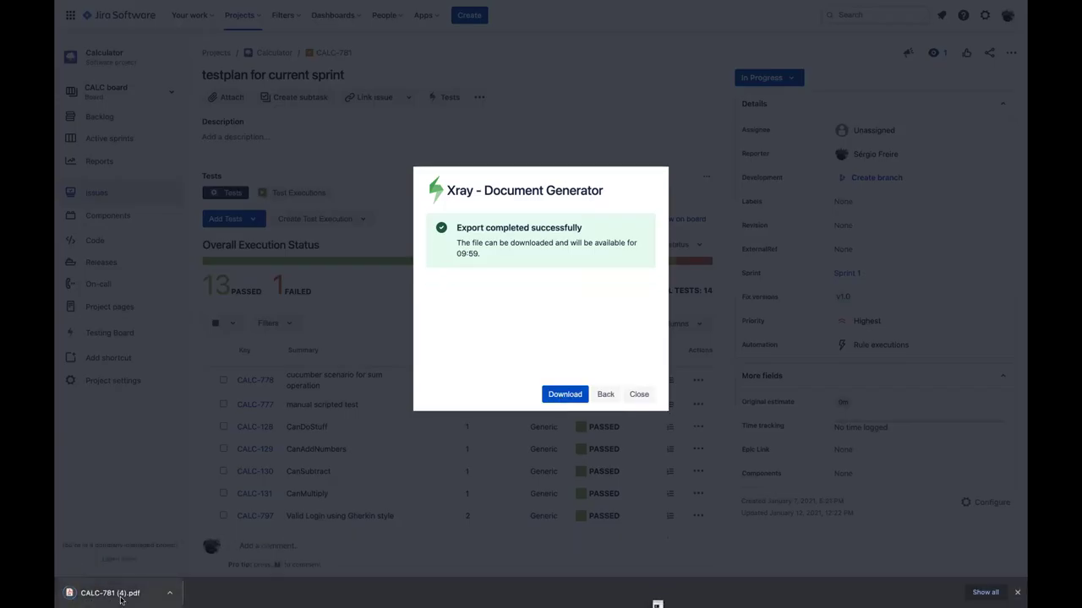
Step: Review the tests summary and test execution details in the exported CALC-781 PDF, and close it along with the Document Generator
left_click(119, 593)
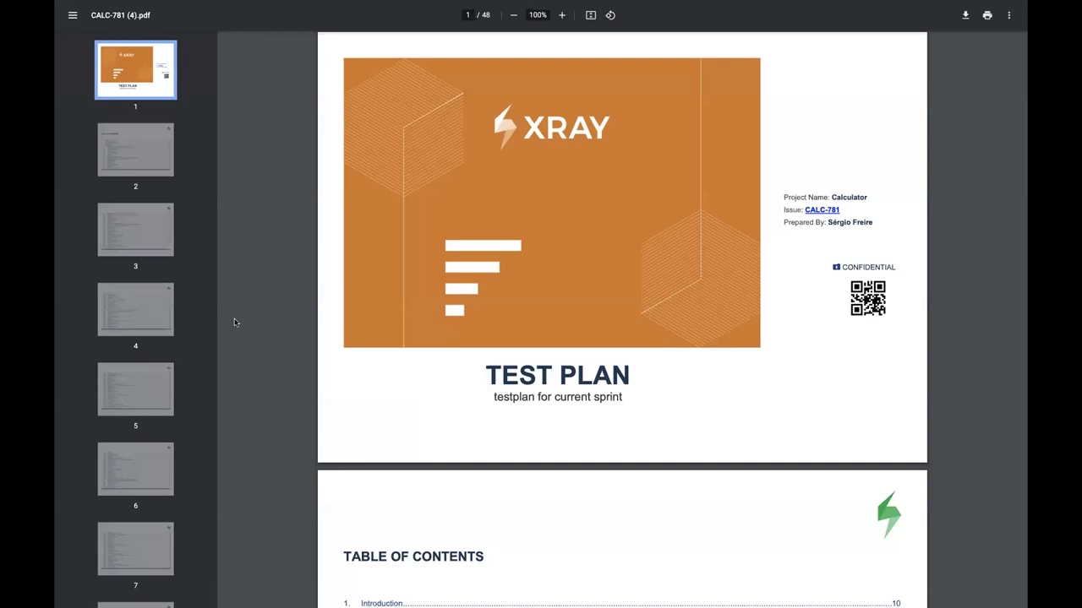
left_click(161, 323)
scroll(140, 397, "down", 4)
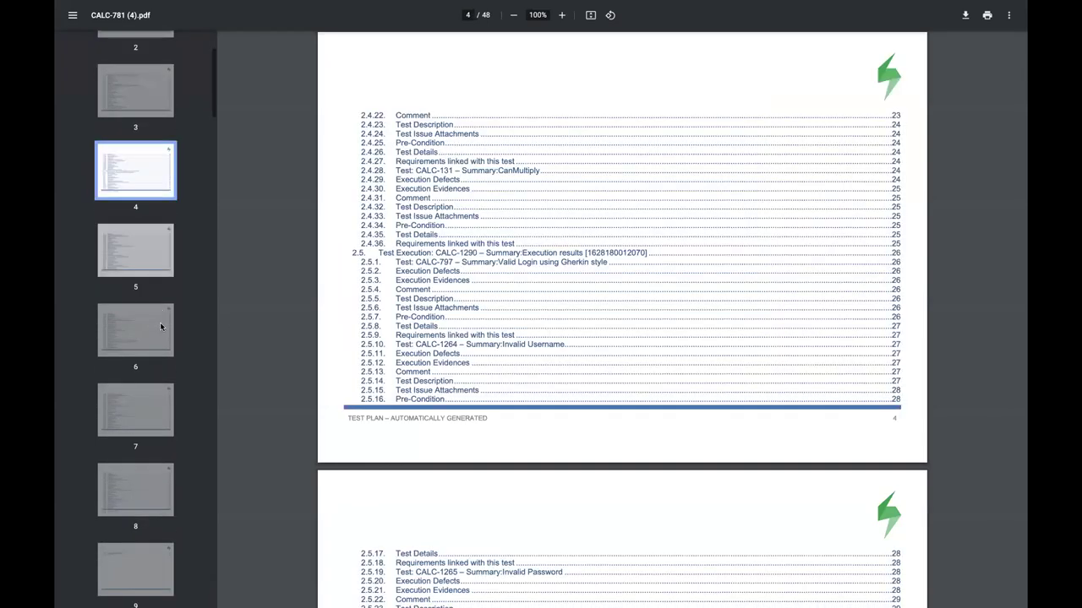
scroll(139, 409, "down", 1)
left_click(138, 446)
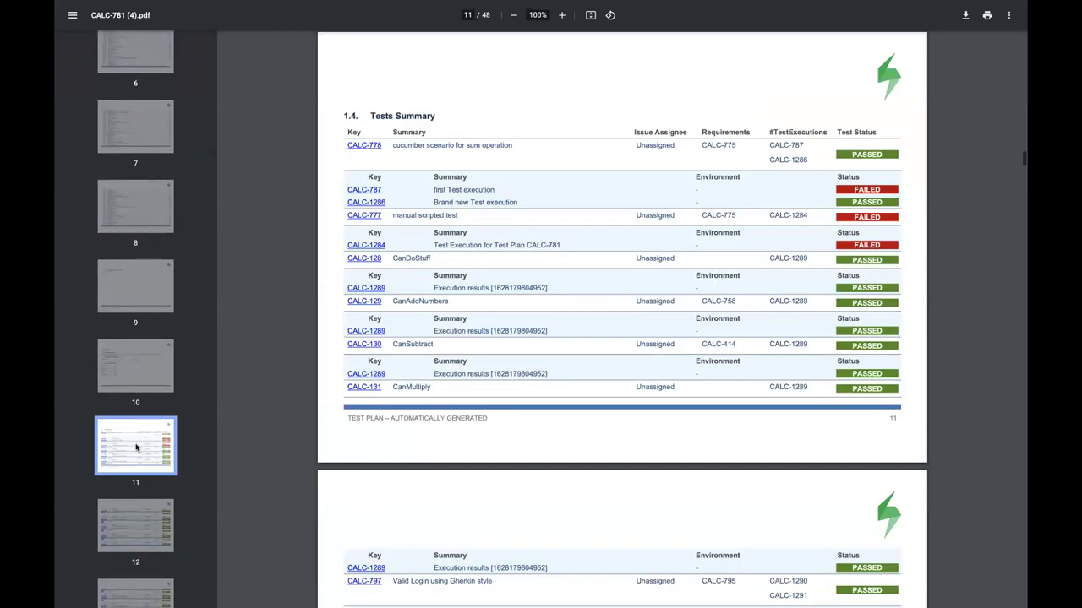
scroll(136, 448, "down", 1)
left_click(133, 483)
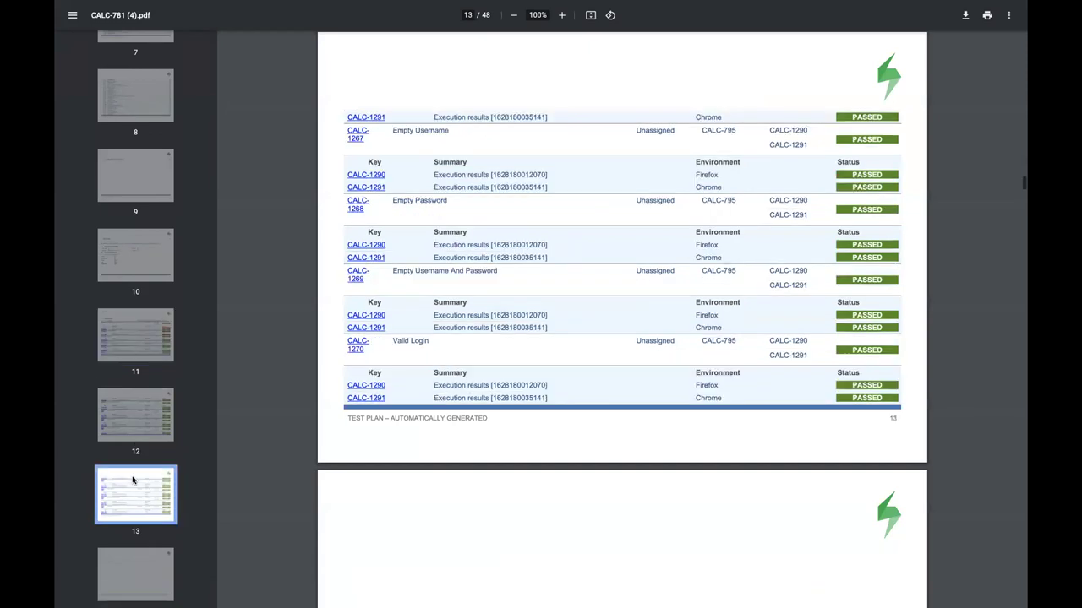
scroll(132, 481, "down", 4)
scroll(133, 480, "down", 1)
left_click(130, 466)
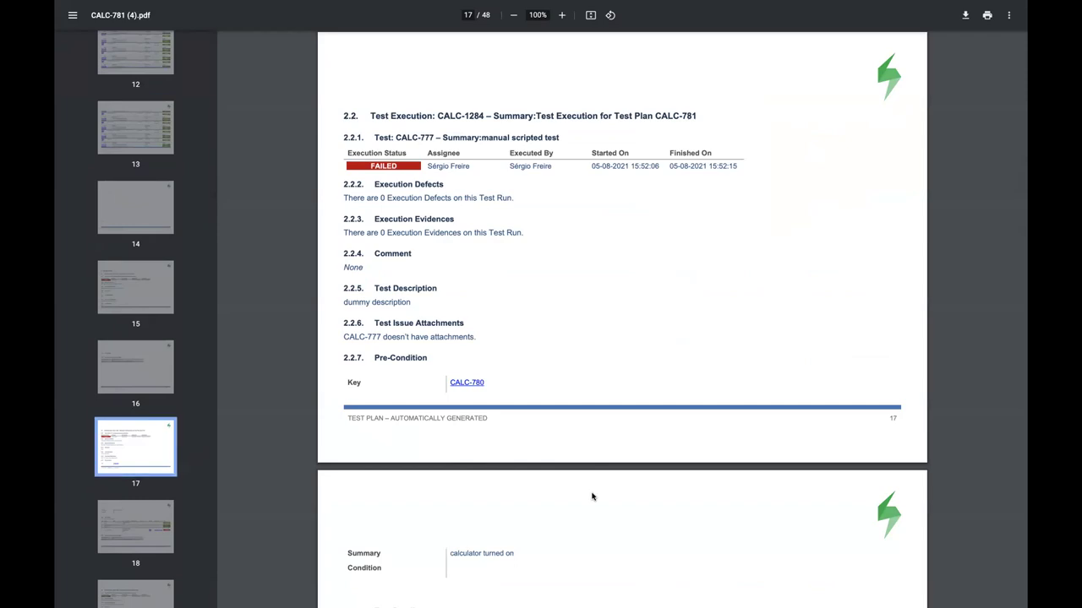
key("ctrl+w")
left_click(639, 410)
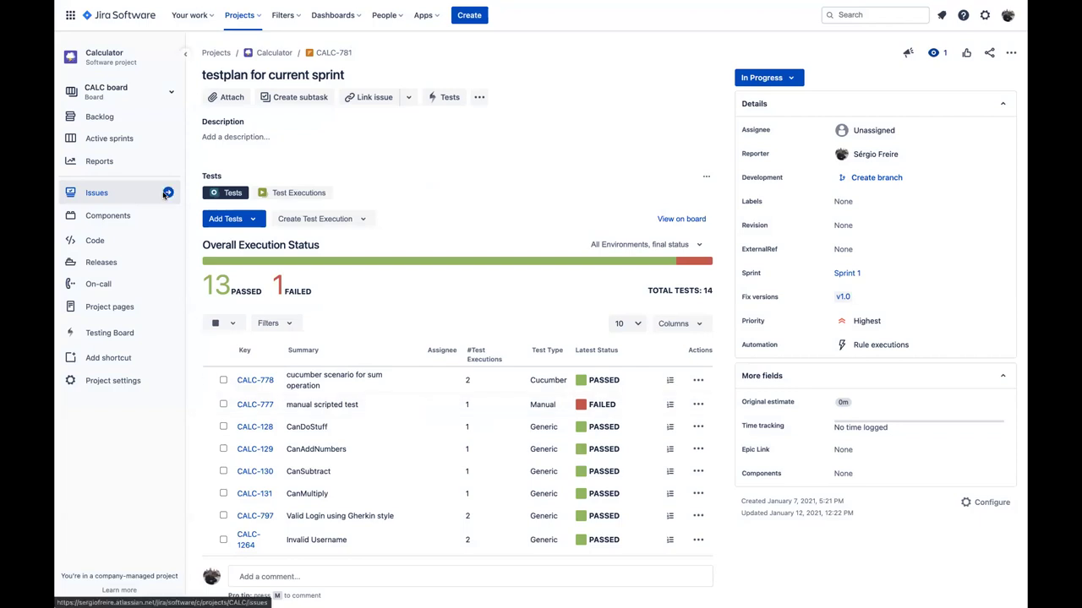
Step: Generate the Test Coverage report for the Calculator project from the Testing Board, scoped to version v1.0 and grouped by priority
left_click(147, 338)
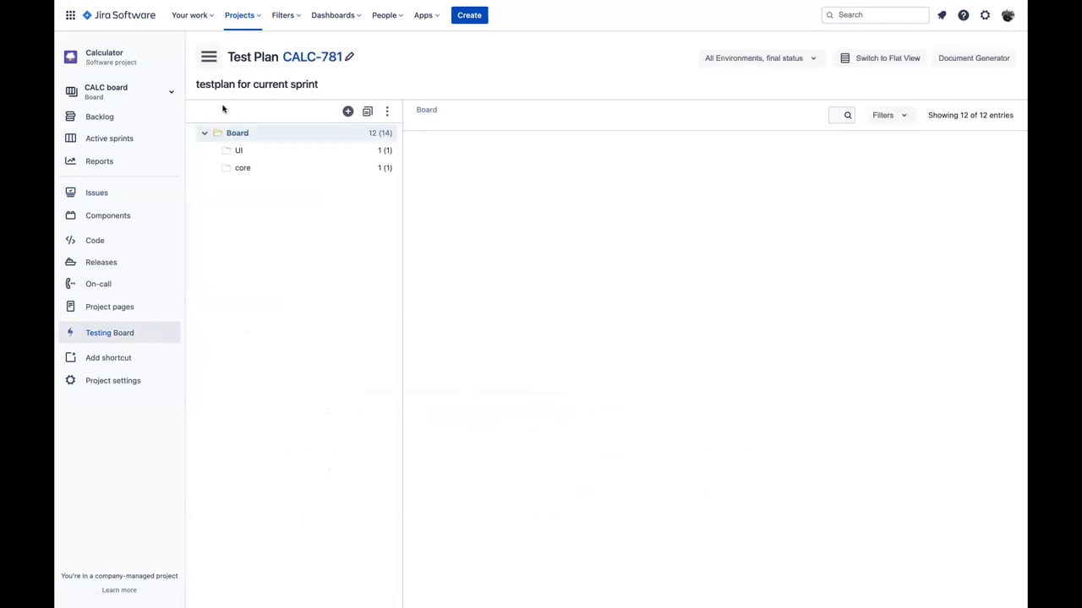
left_click(208, 55)
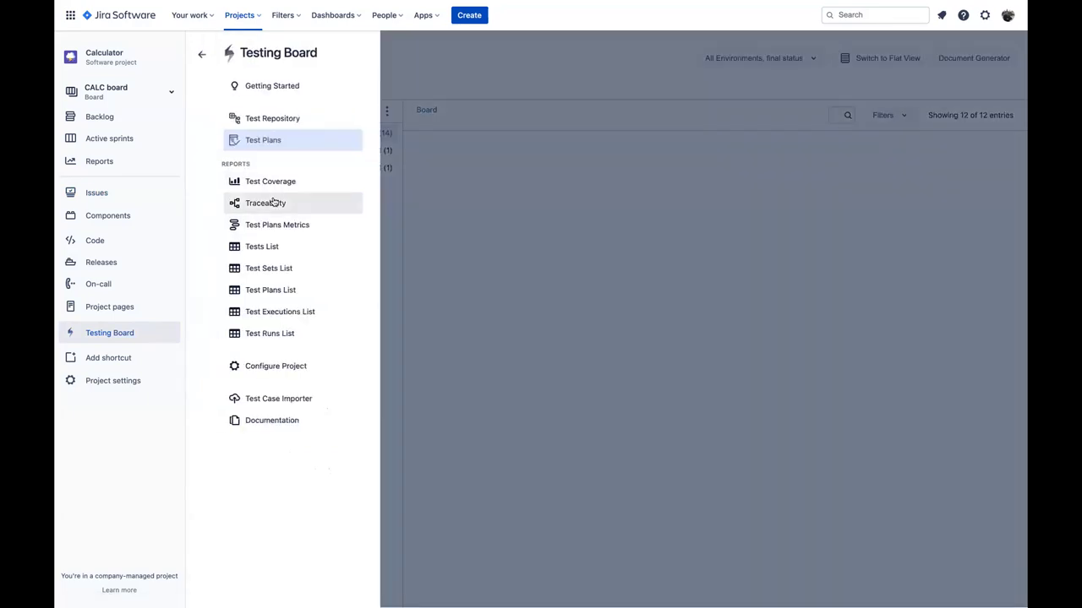
left_click(280, 190)
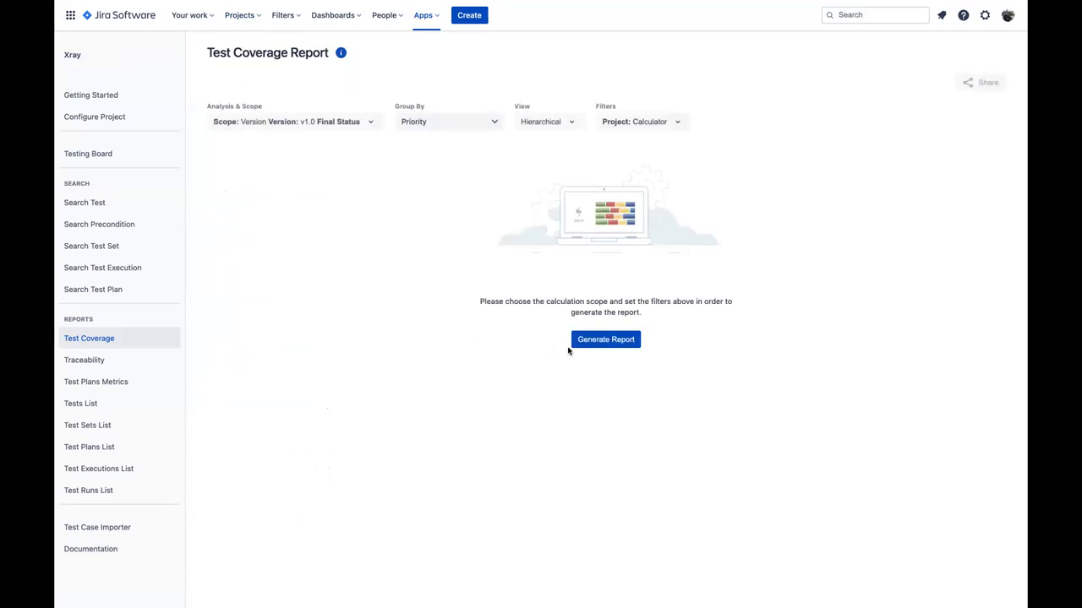
left_click(597, 340)
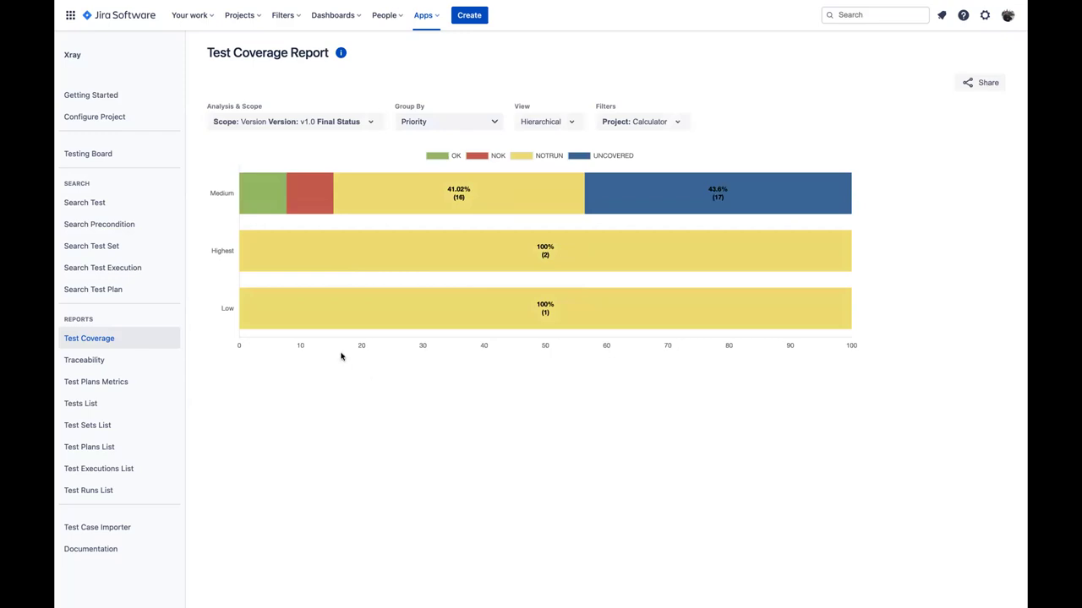
Step: Examine the coverage report's analysis scope, test environment and grouping options without applying any changes
left_click(276, 131)
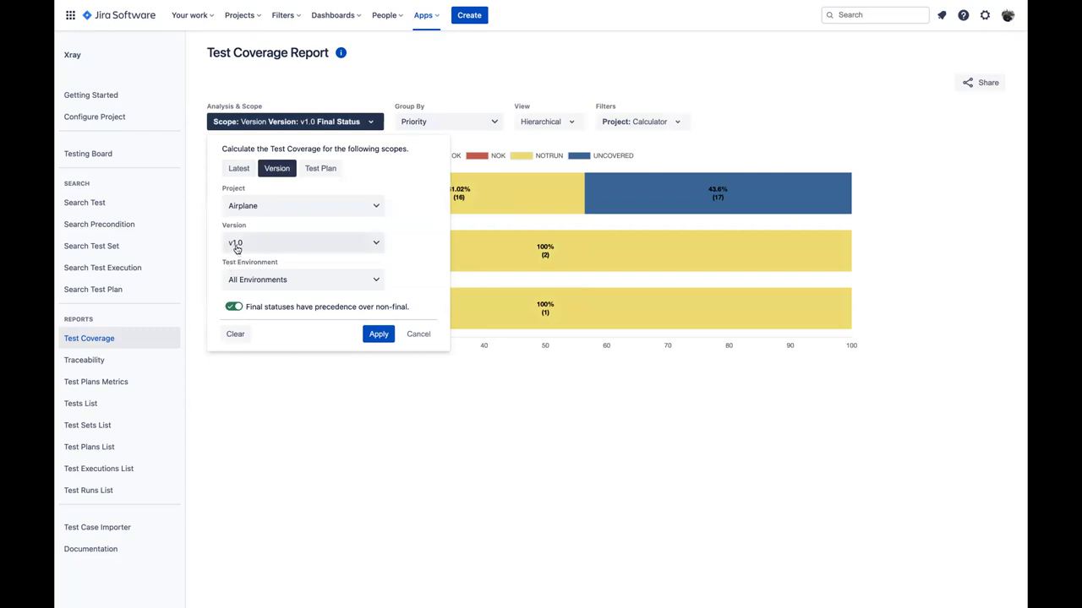
left_click(366, 284)
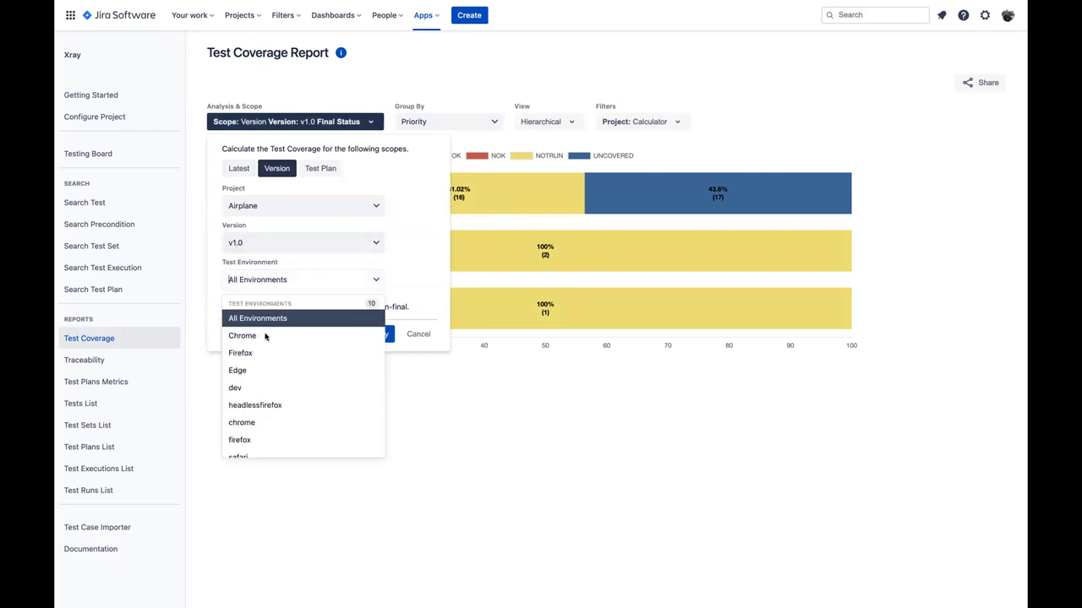
left_click(423, 281)
left_click(417, 334)
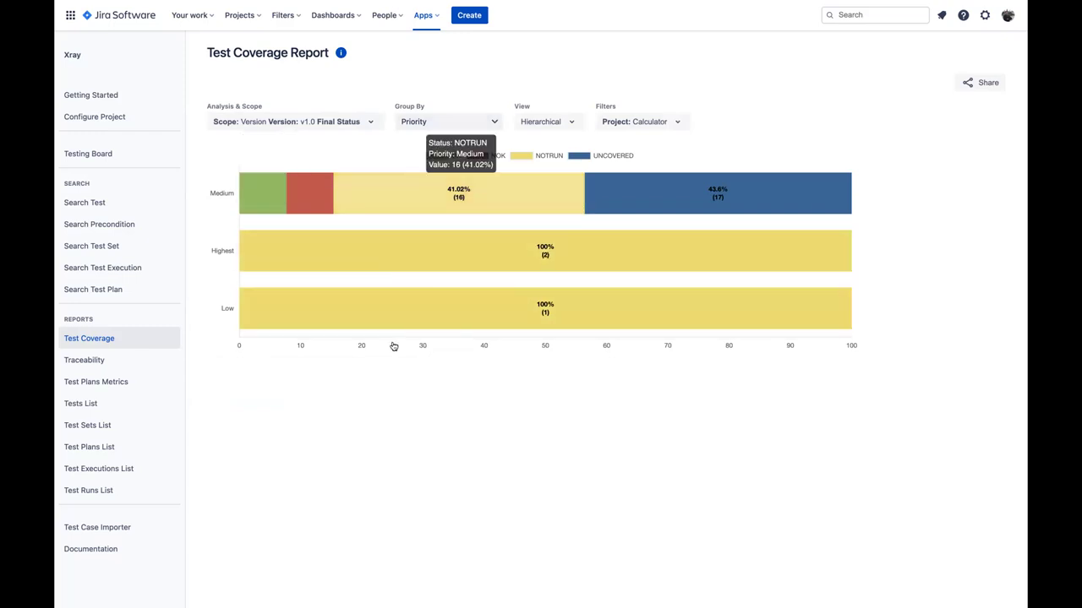
left_click(496, 123)
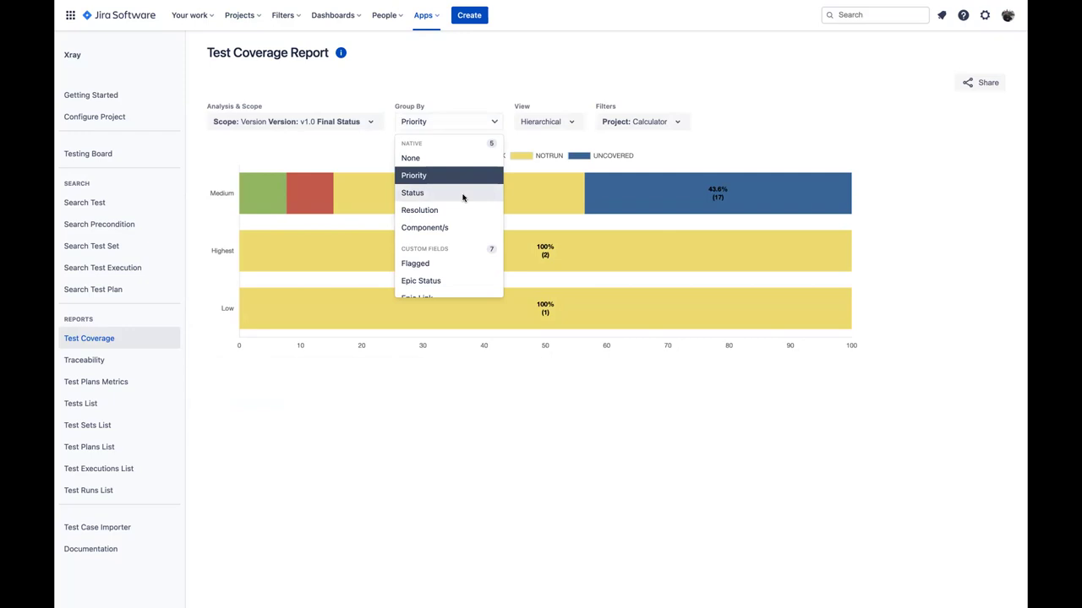
scroll(463, 203, "down", 2)
left_click(443, 127)
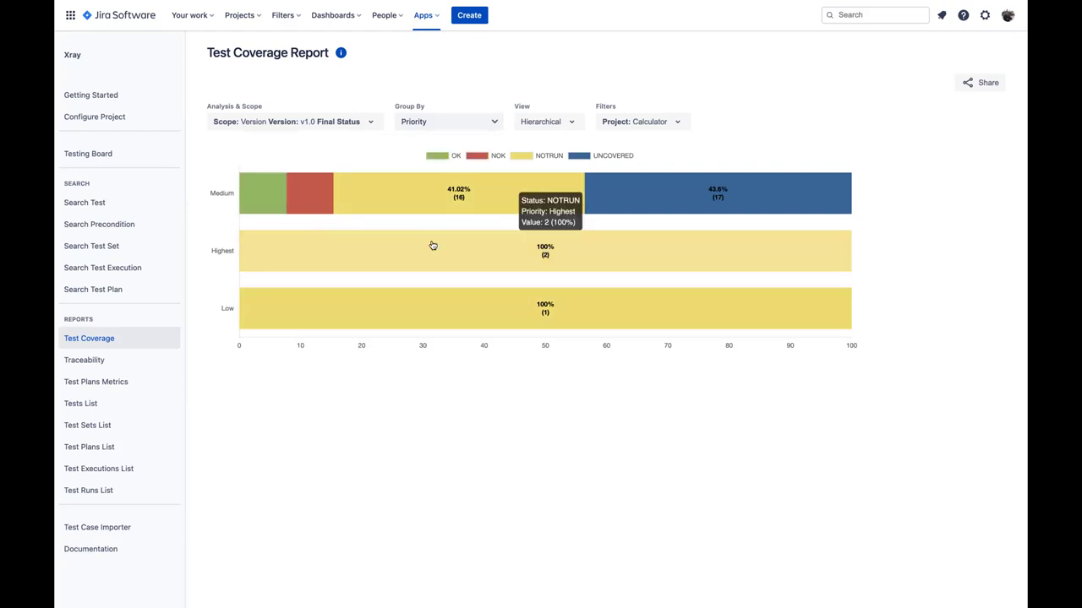
Step: Inspect the Medium-priority requirements with OK and NOK status, expanding CALC-1216 and CALC-776, and clear the chart selection
left_click(264, 196)
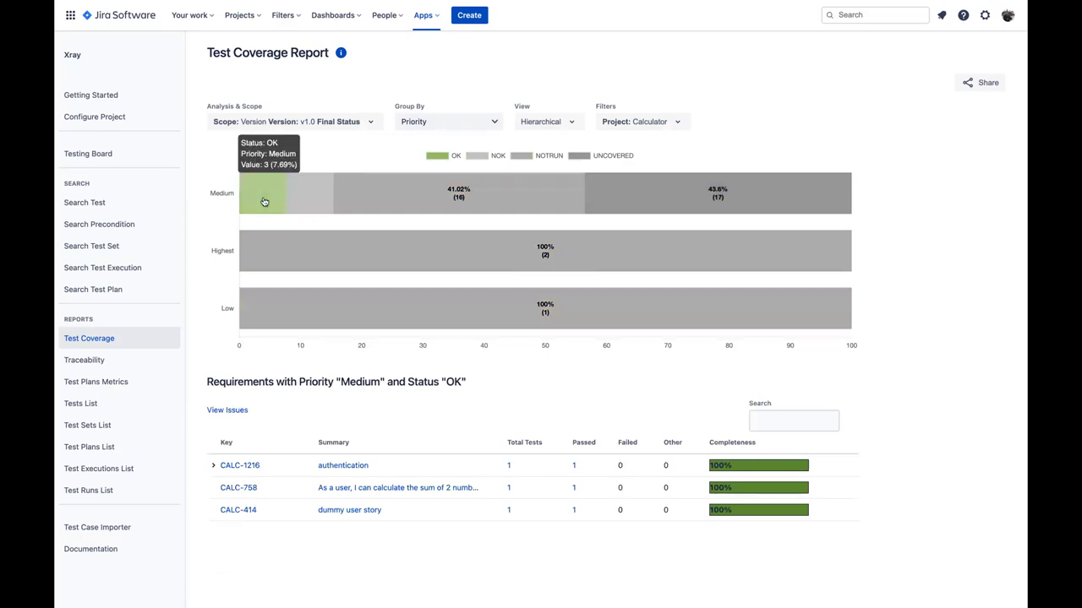
left_click(214, 467)
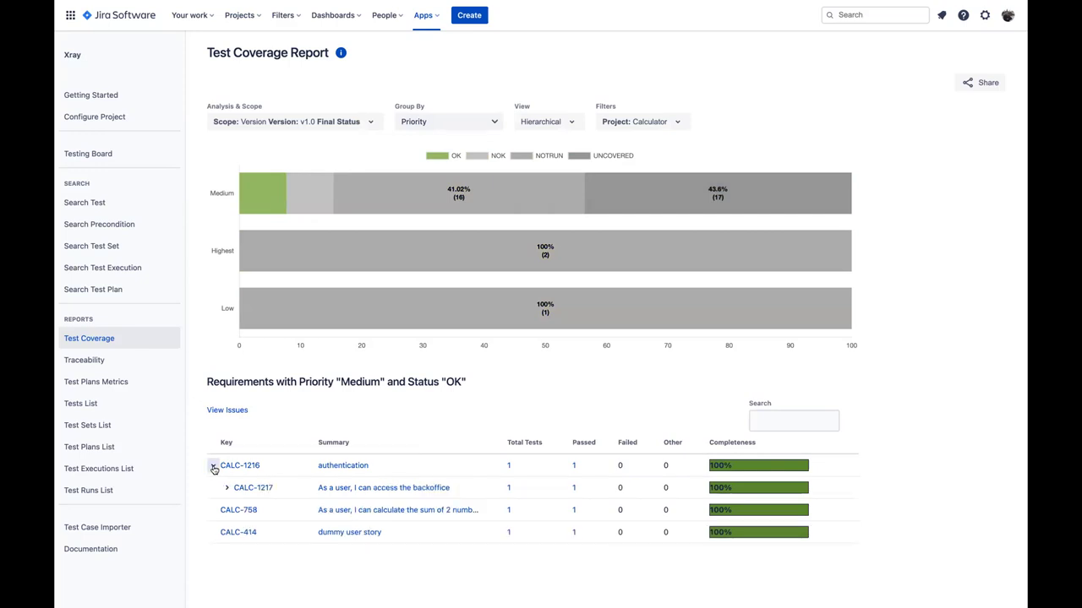
left_click(310, 193)
left_click(213, 509)
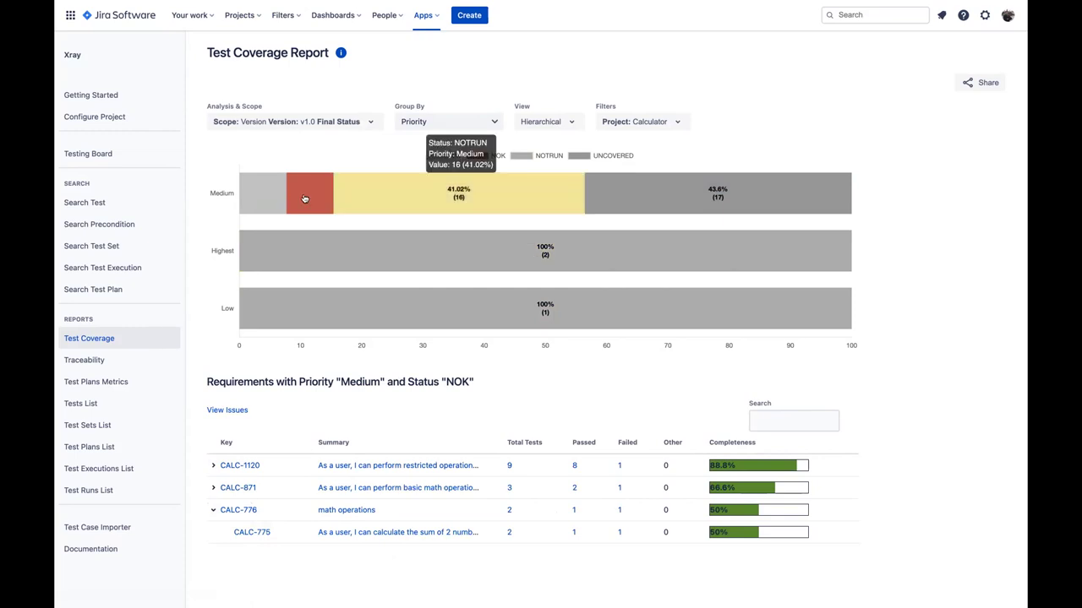
left_click(304, 199)
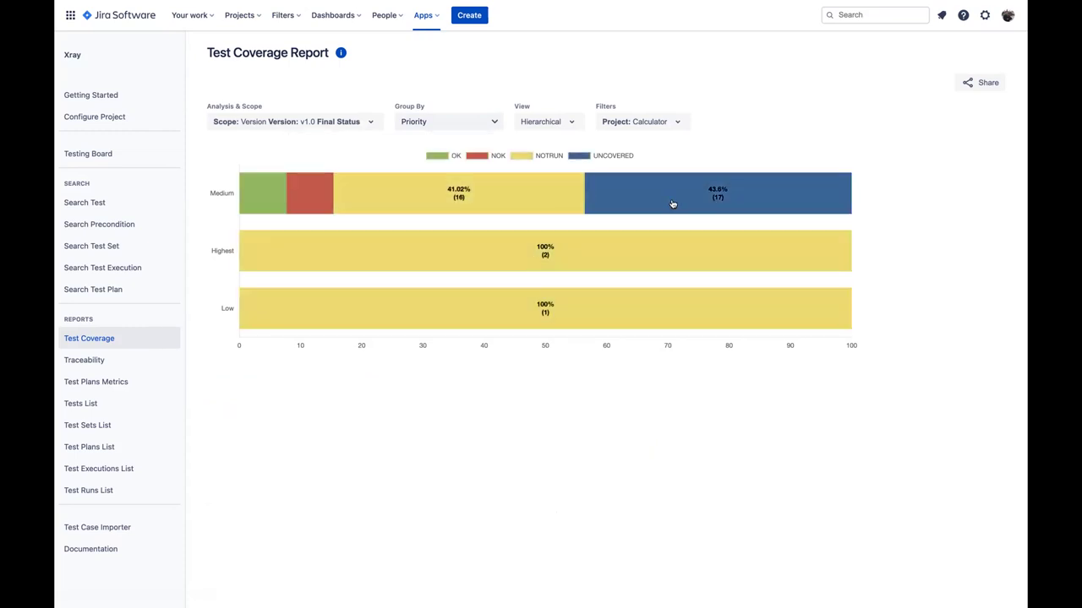
mouse_move(753, 204)
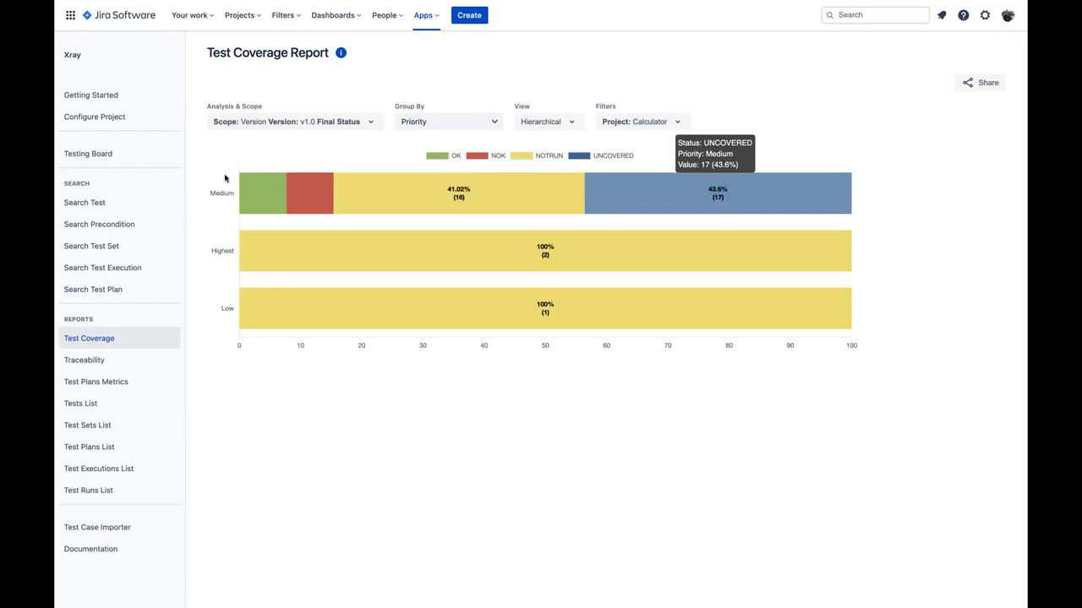
Step: Generate the Traceability report for the Calculator project, browse its requirements and filter them to NOK status
left_click(119, 364)
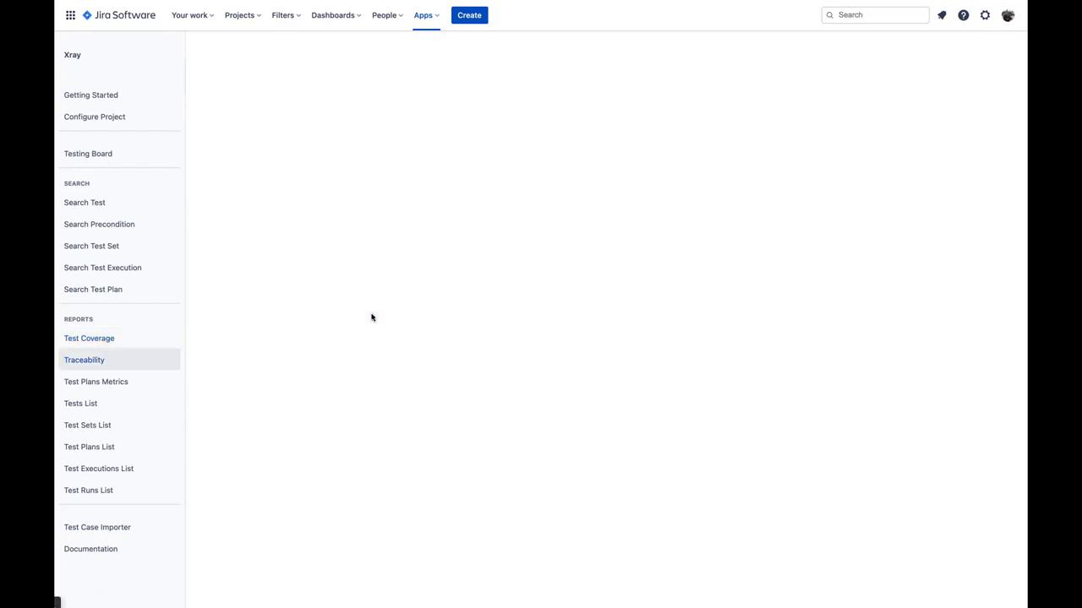
left_click(623, 343)
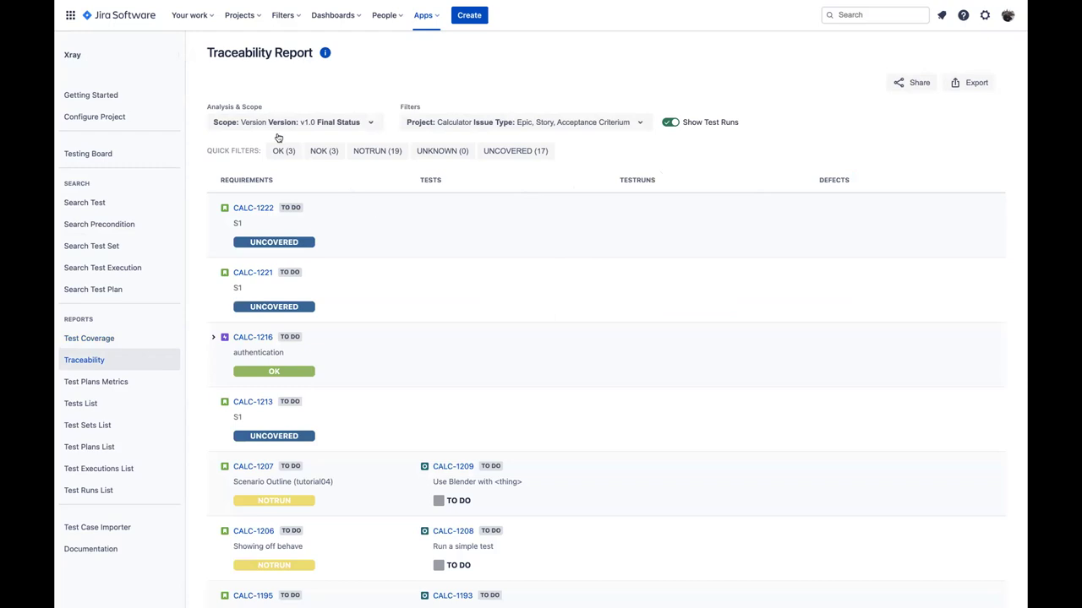
scroll(321, 260, "down", 5)
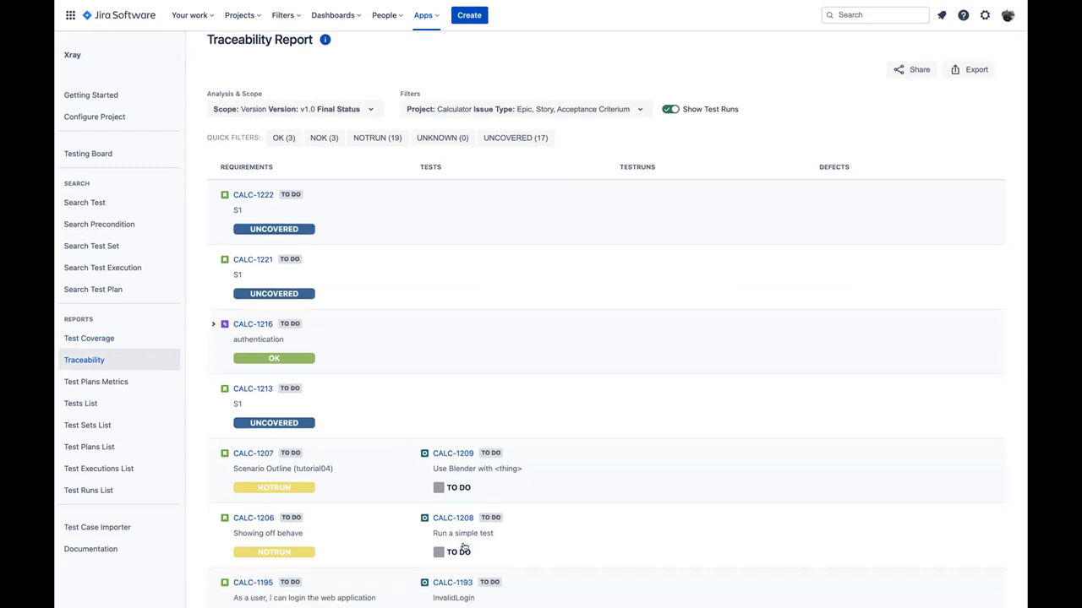
left_click(601, 573)
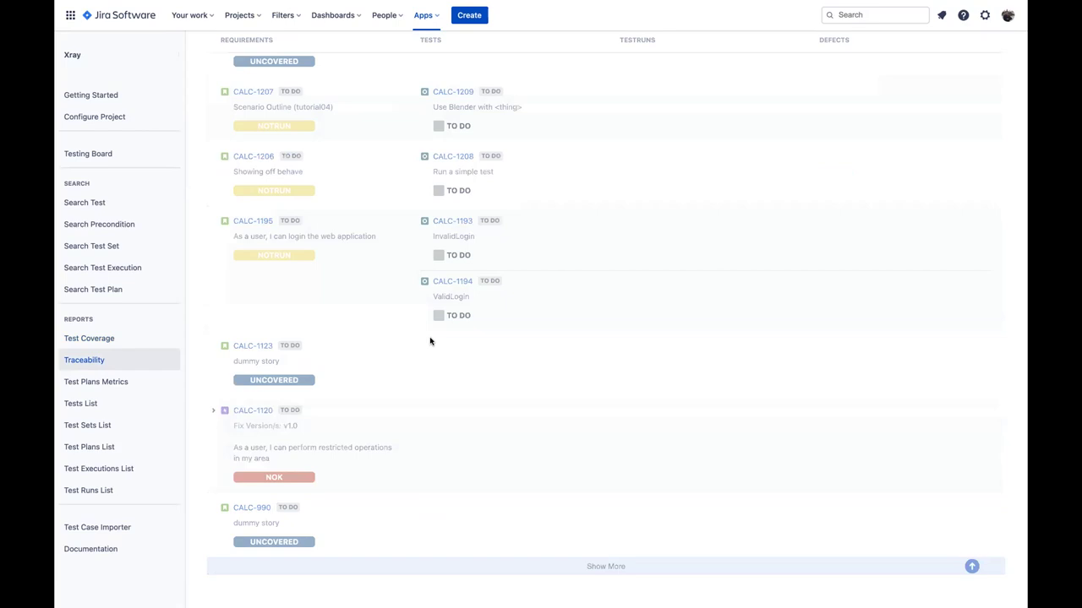
scroll(430, 340, "up", 5)
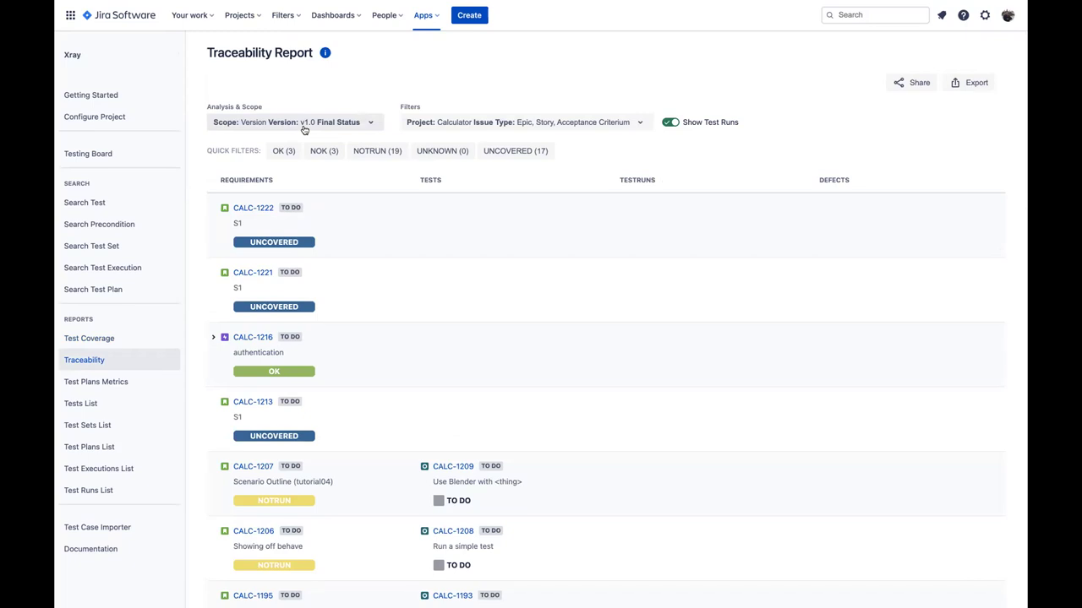
left_click(324, 150)
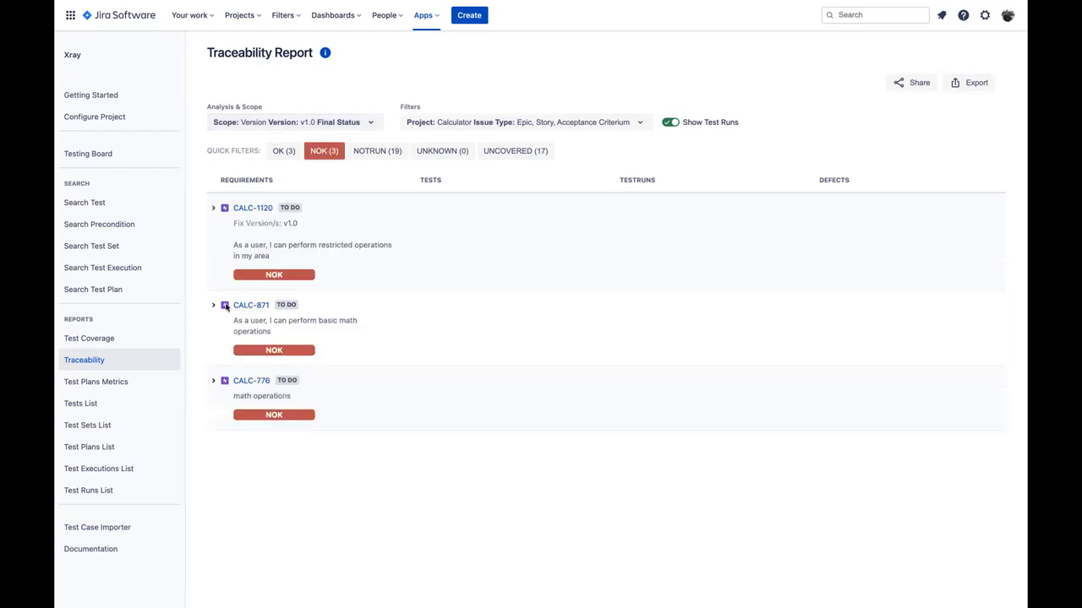
Step: Trace CALC-776 through its child story, tests, test runs and defect, and switch the requirements filter from NOK to NOTRUN
left_click(254, 390)
scroll(253, 391, "down", 1)
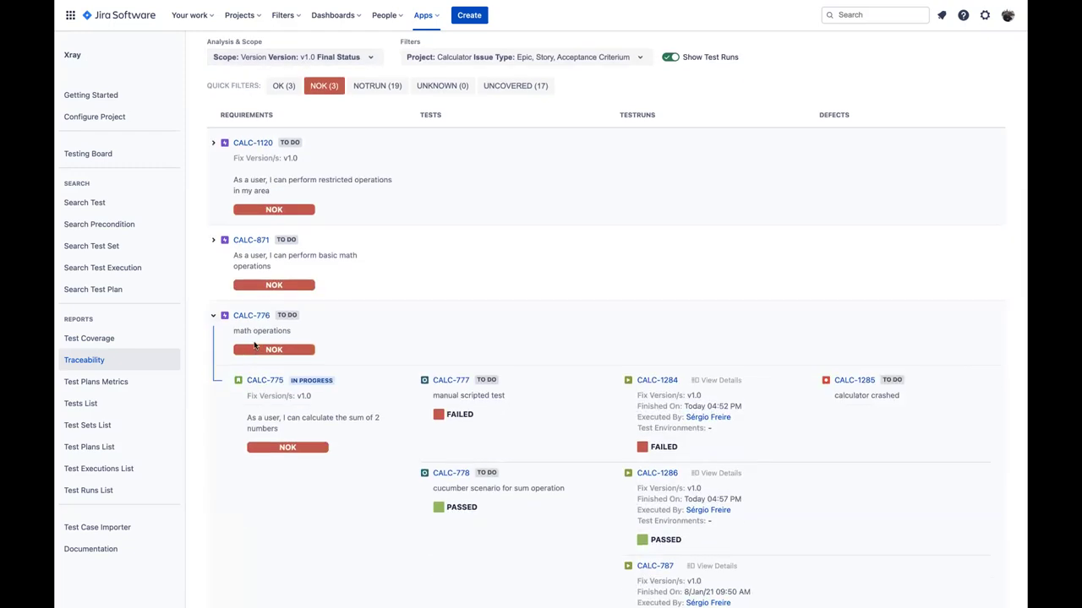
scroll(254, 351, "down", 1)
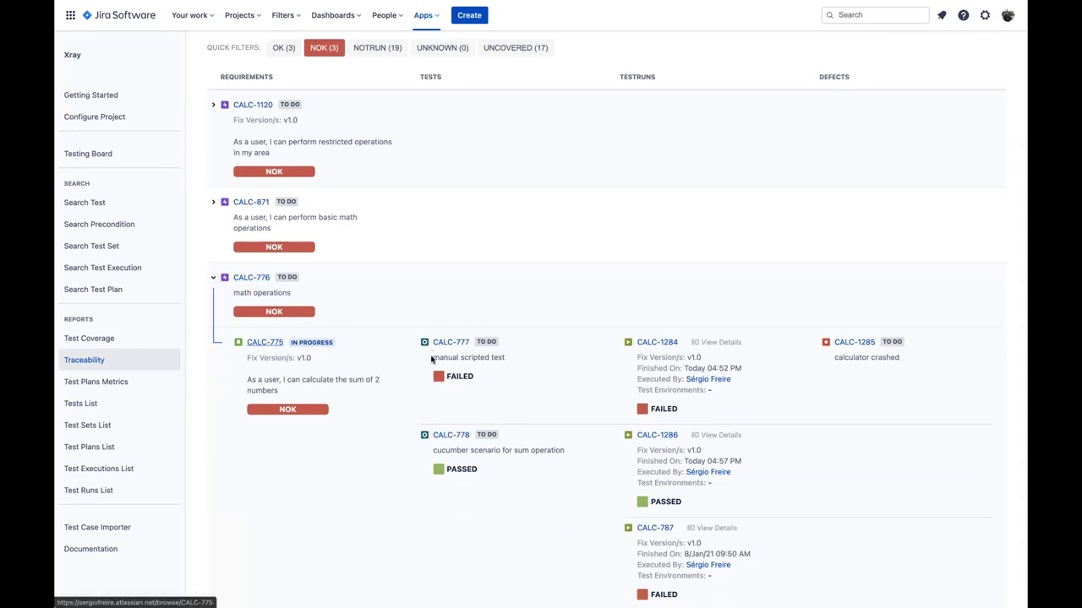
scroll(524, 357, "down", 1)
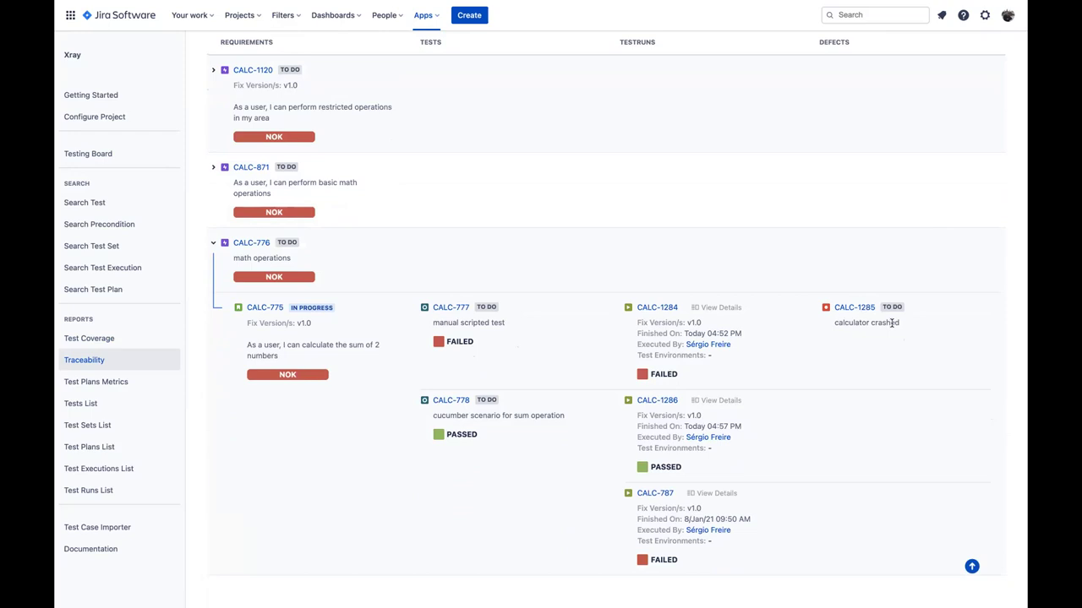
scroll(335, 154, "up", 4)
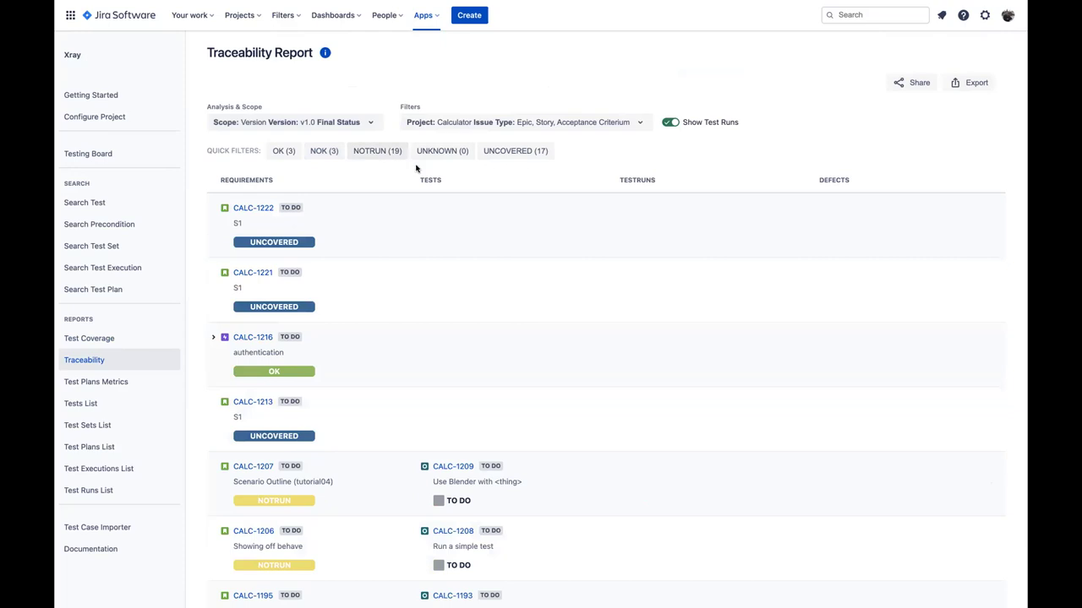
left_click(410, 150)
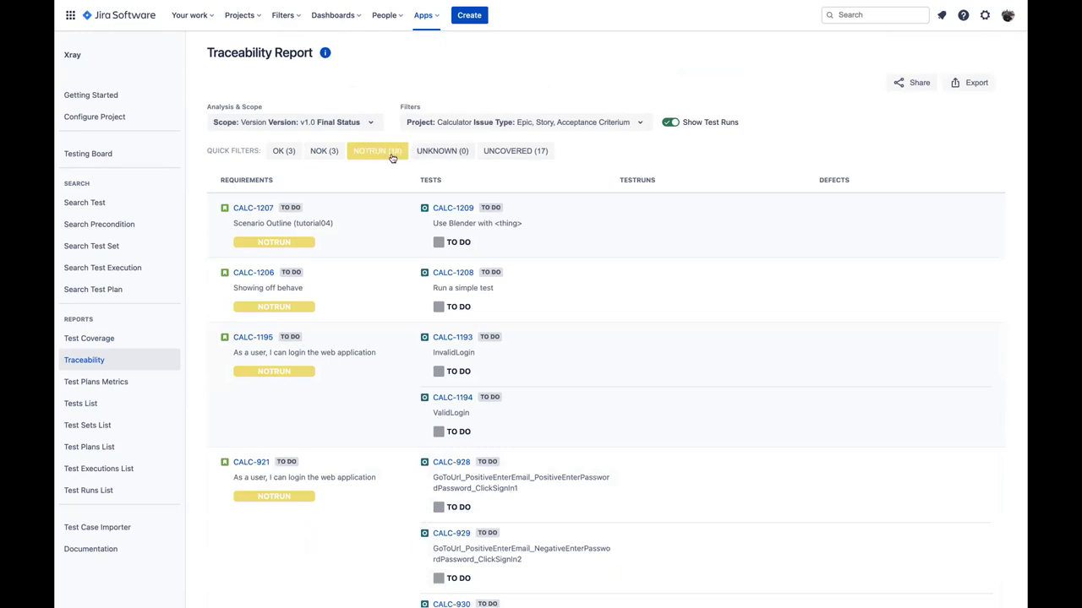
Step: Recalculate the Traceability report for version v1.0 with the Firefox test environment and check its NOK requirements
left_click(357, 123)
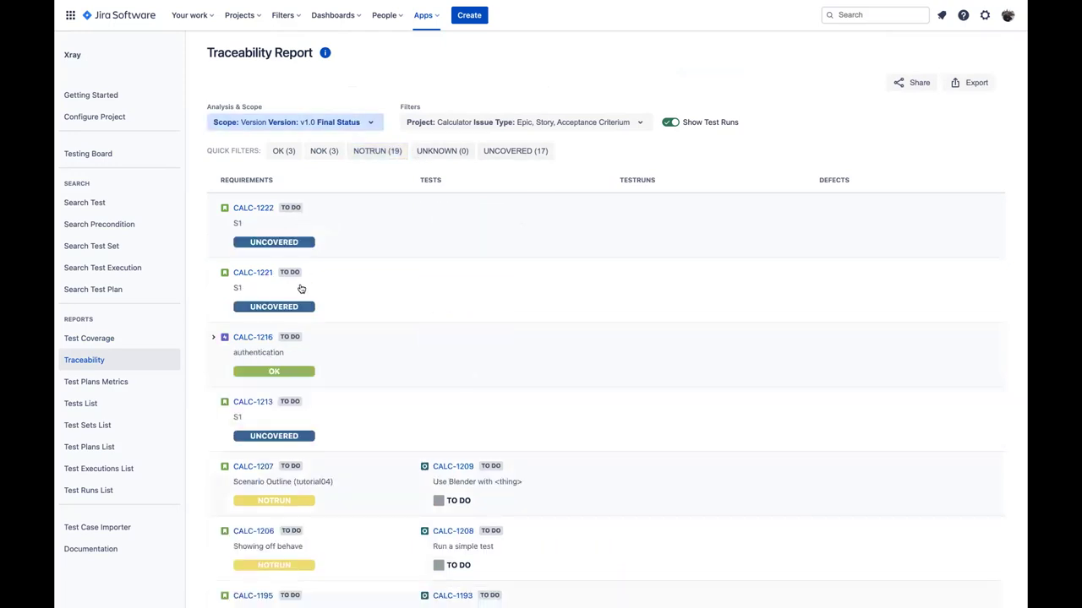
left_click(302, 280)
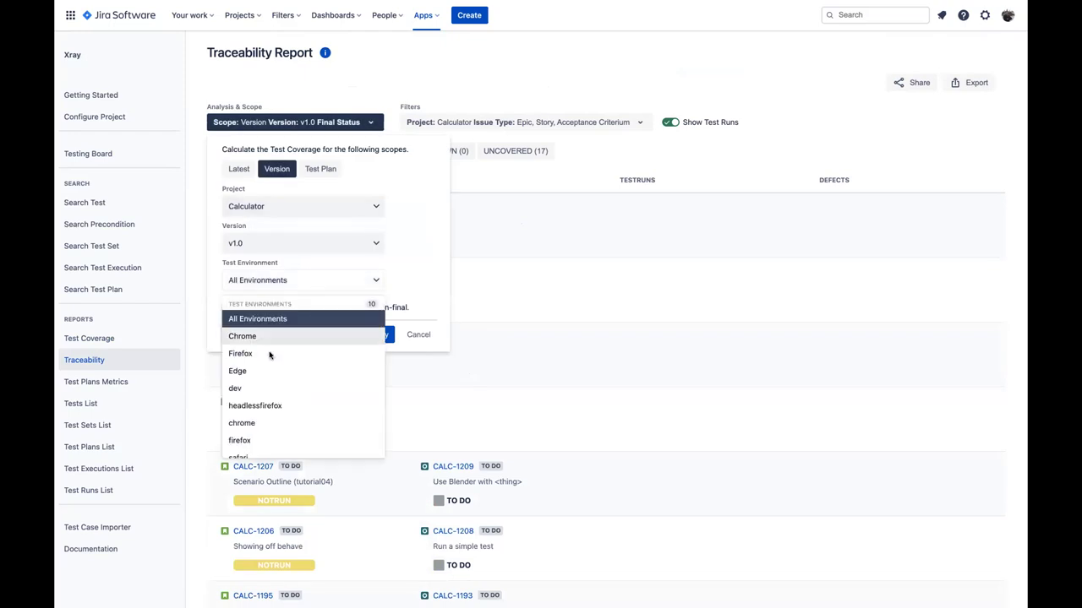
left_click(253, 352)
left_click(378, 335)
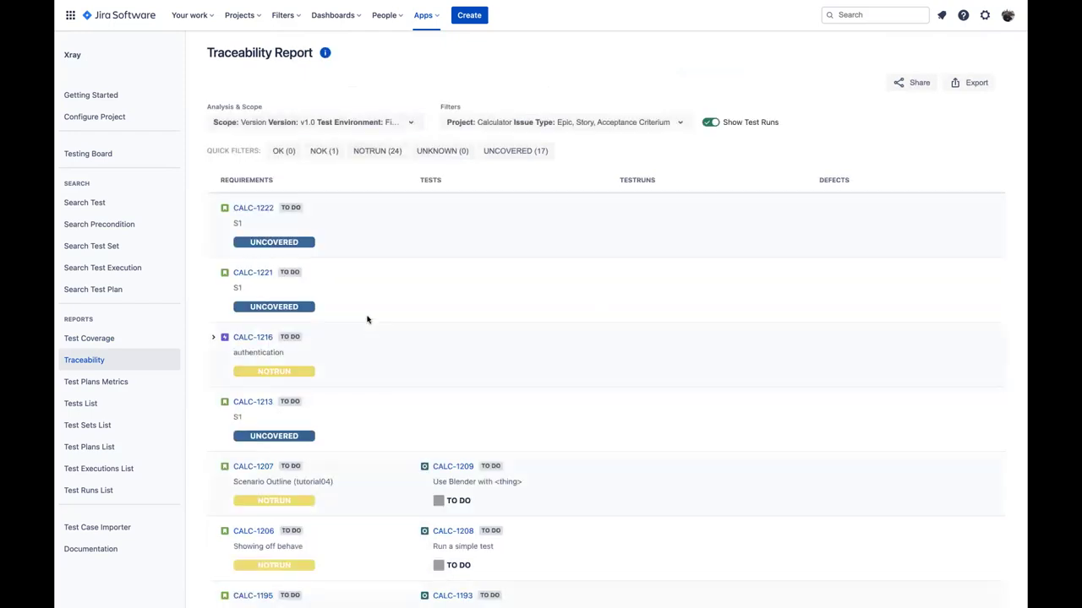
left_click(324, 152)
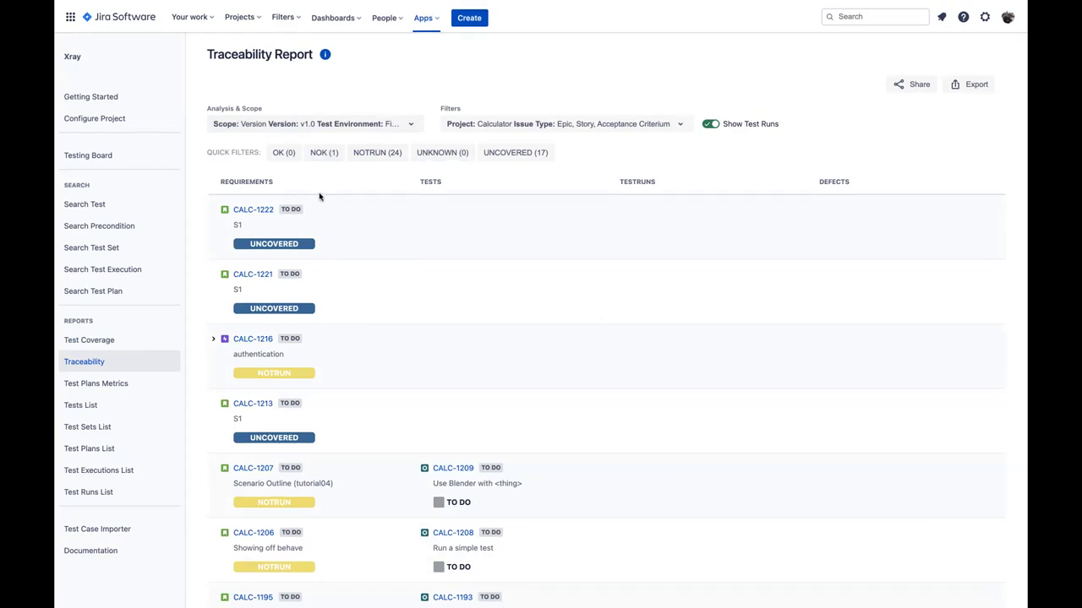
Step: Open the starred Calculator dashboard and examine its Test Runs Summary, Overall Test Results and Test Plans List gadgets
left_click(334, 16)
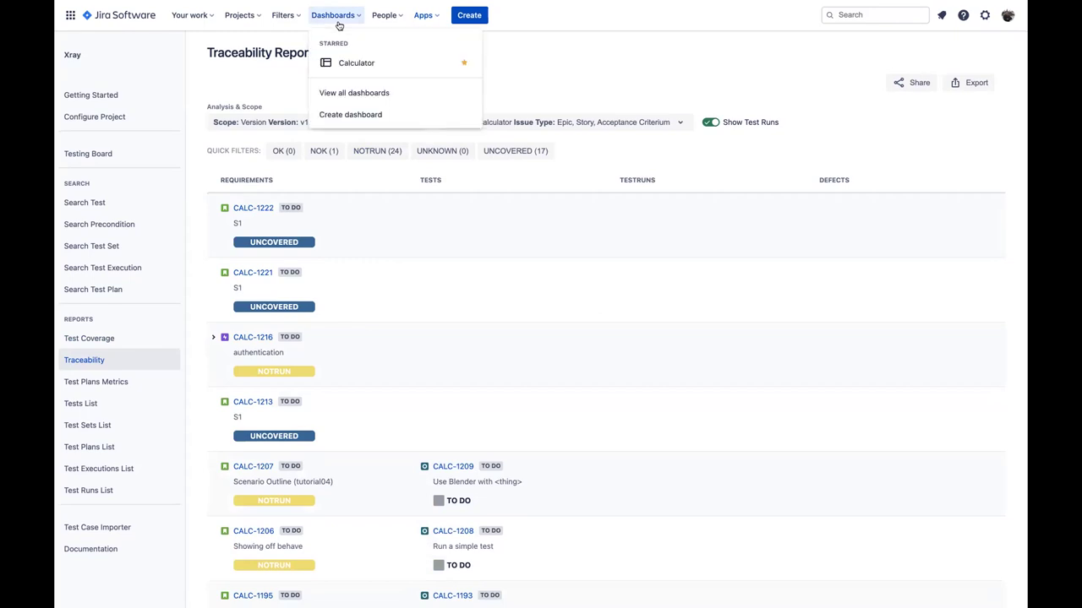
left_click(364, 67)
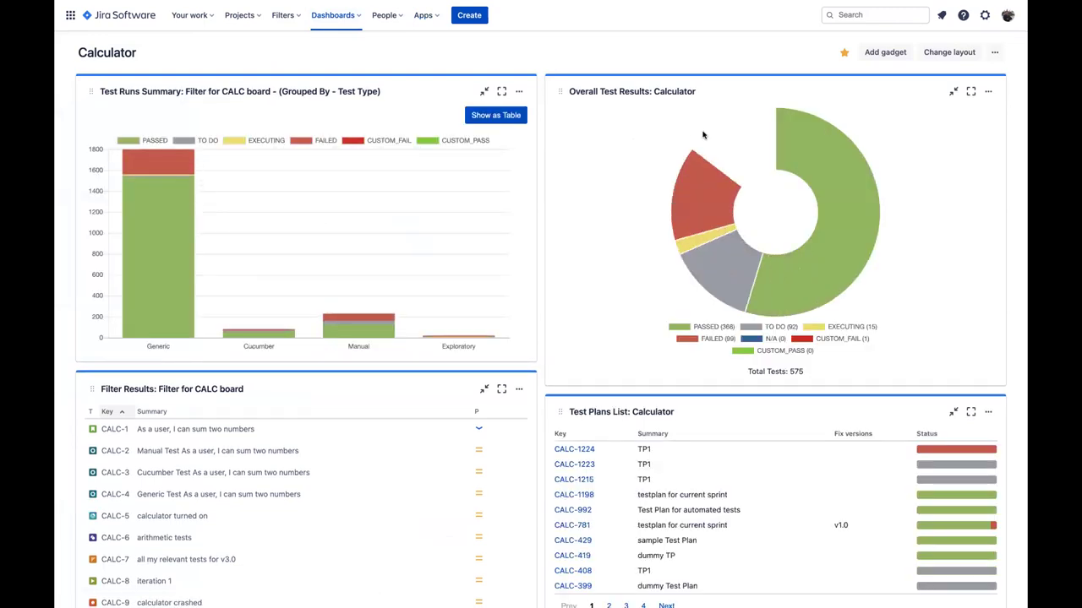
mouse_move(176, 160)
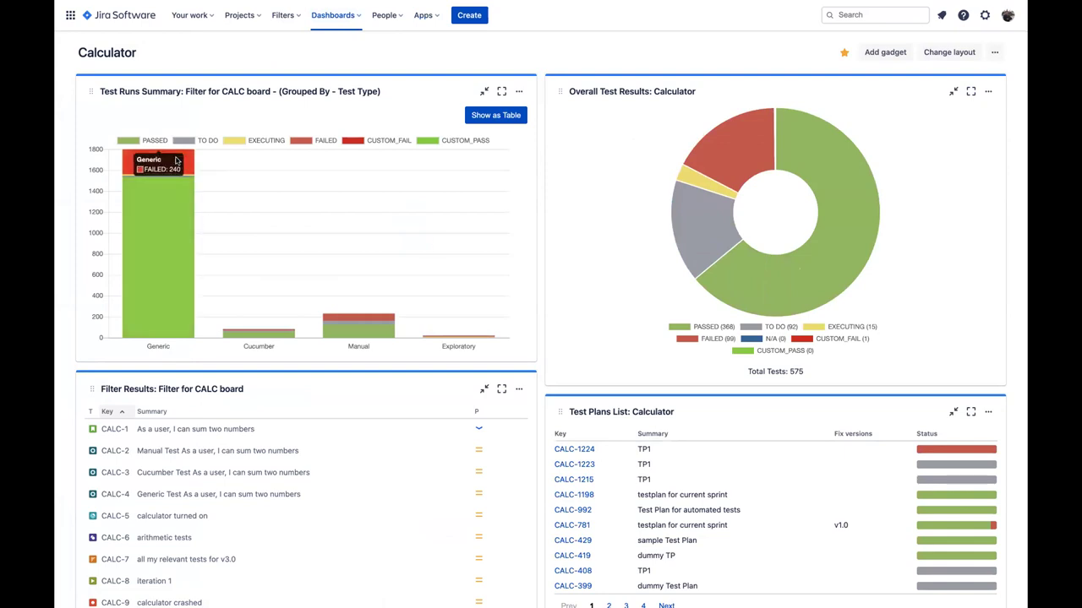
mouse_move(166, 312)
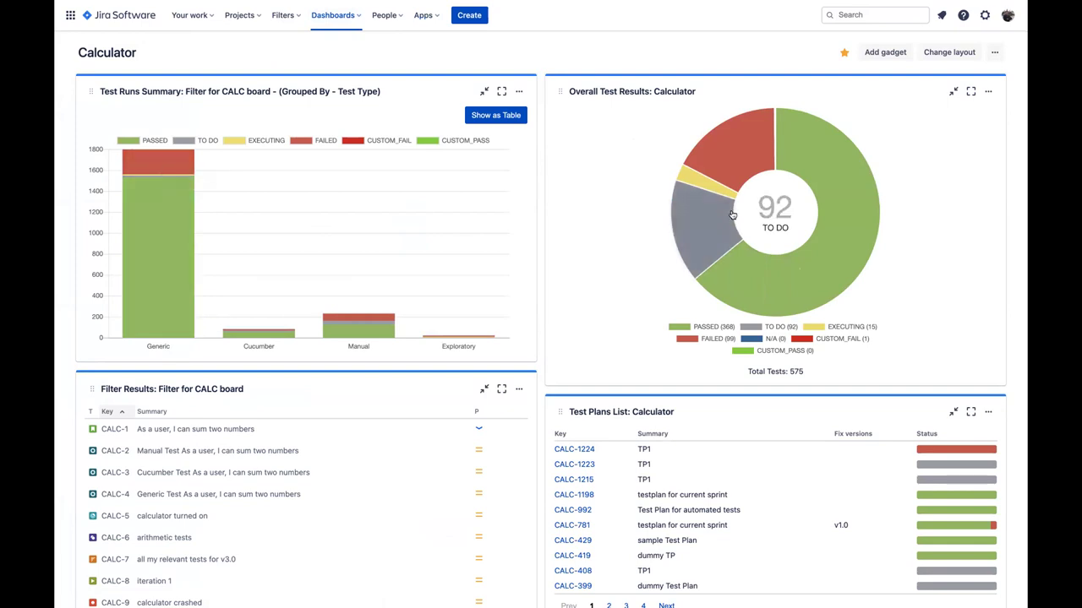
mouse_move(719, 300)
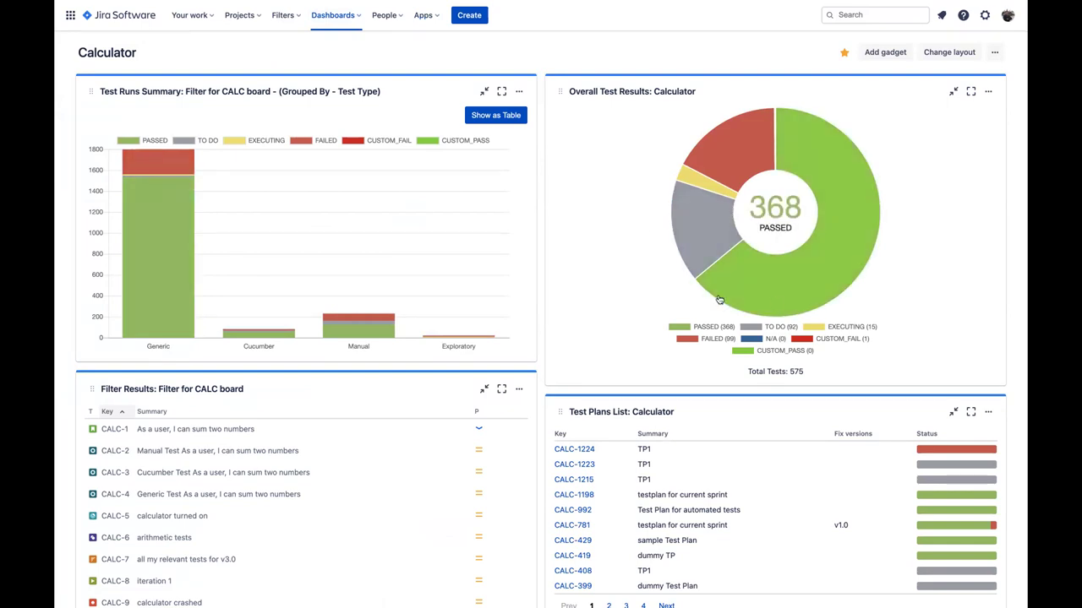
scroll(659, 507, "down", 2)
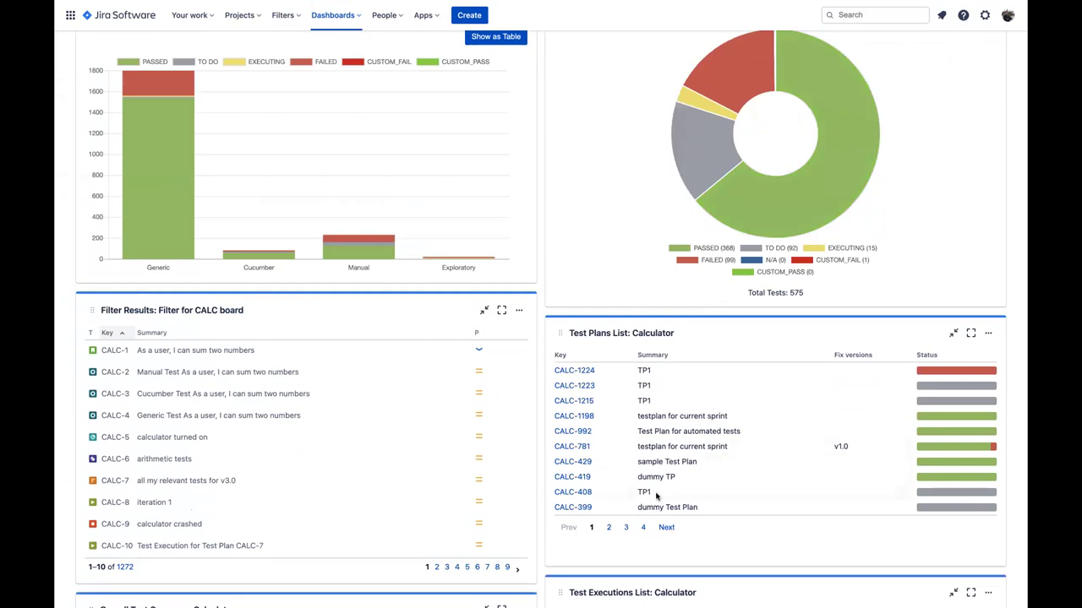
mouse_move(925, 414)
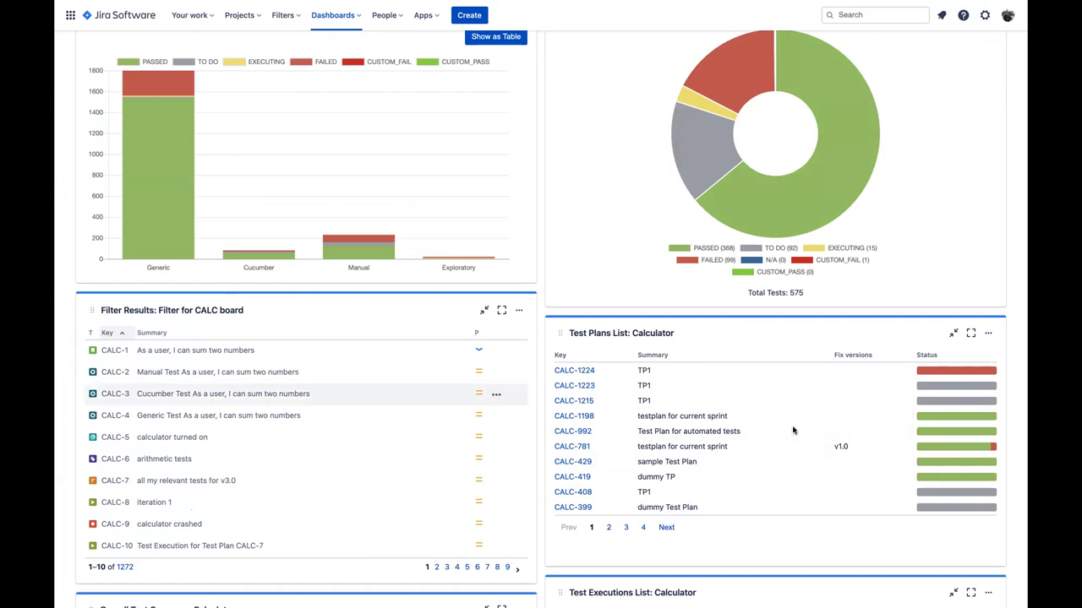
Step: Examine the dashboard's Overall Test Coverage, Test Executions List, Requirements List and Test Runs List gadgets
scroll(793, 430, "down", 1)
scroll(792, 430, "down", 5)
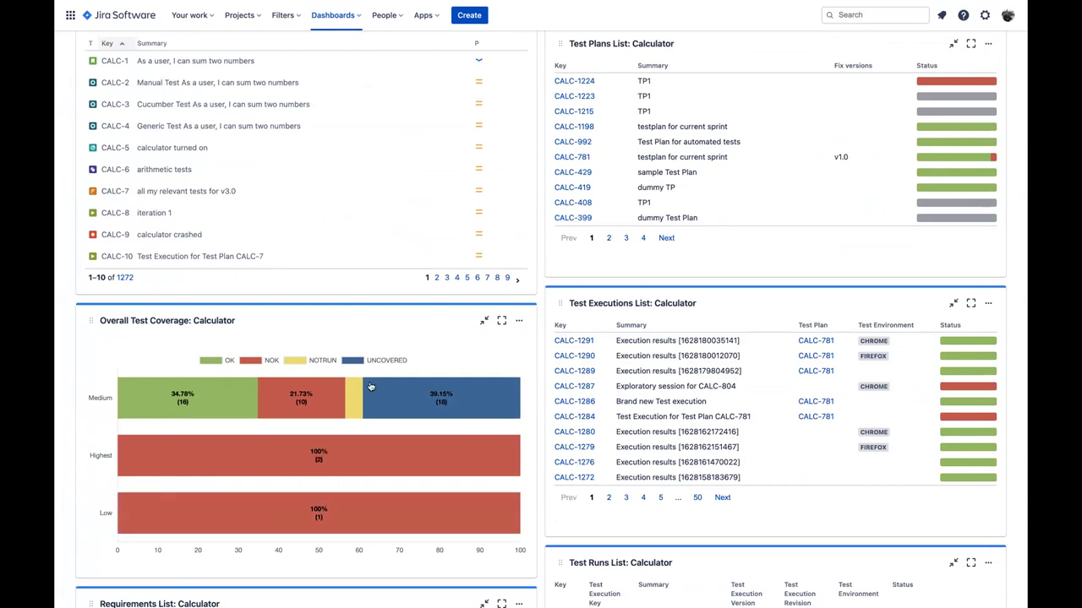
mouse_move(390, 386)
mouse_move(191, 397)
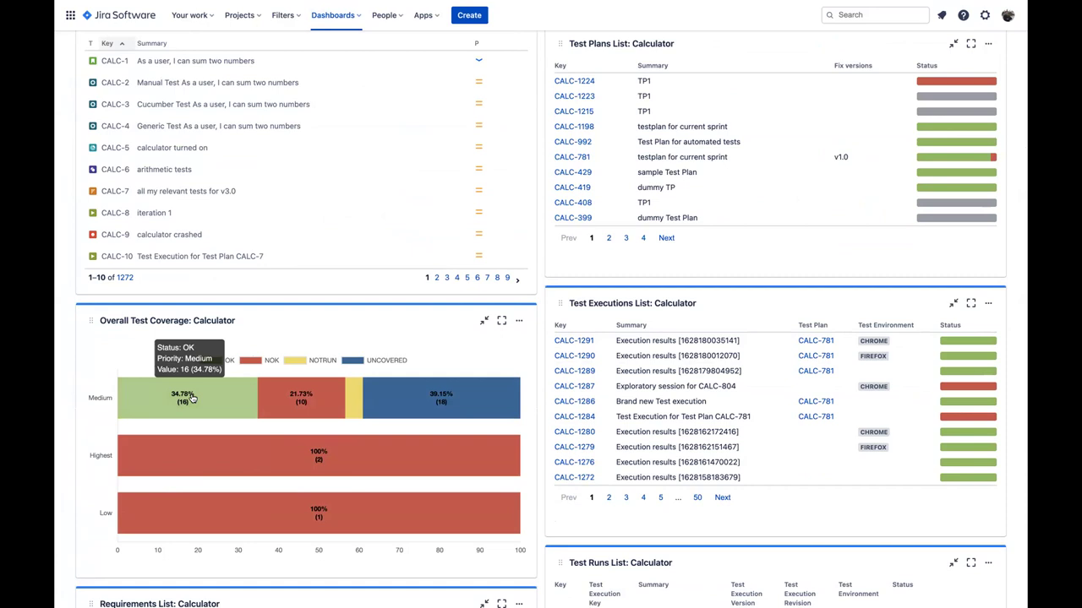
scroll(192, 397, "down", 2)
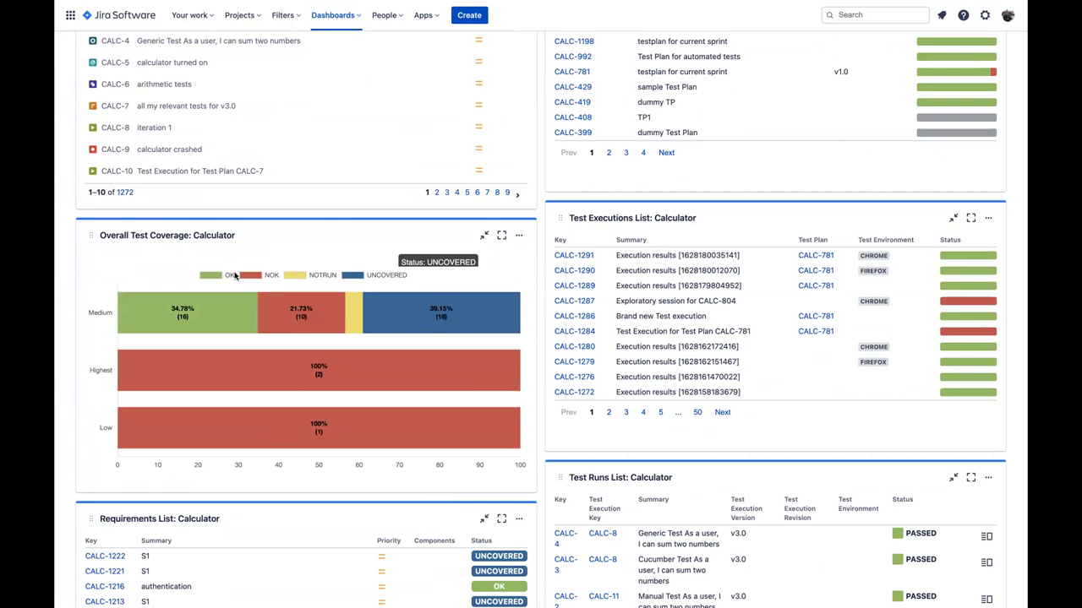
mouse_move(967, 89)
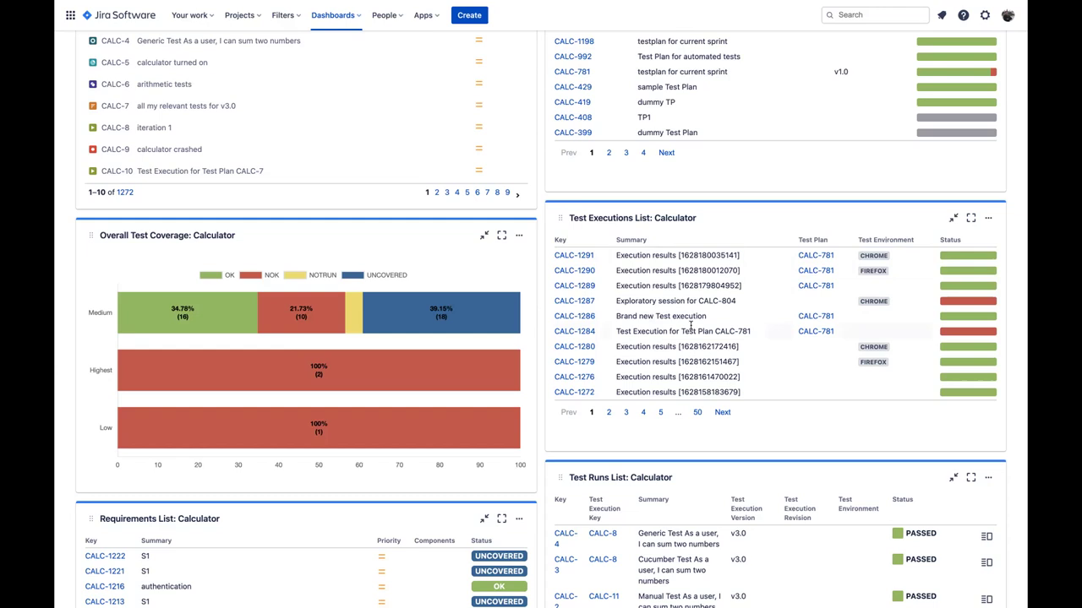
scroll(690, 326, "down", 5)
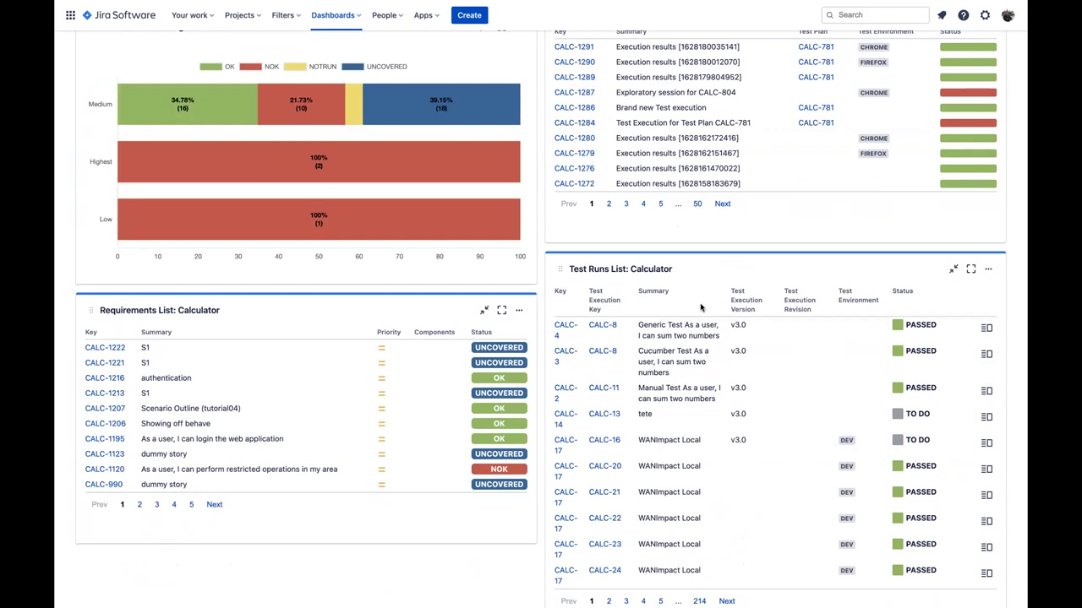
scroll(701, 308, "down", 1)
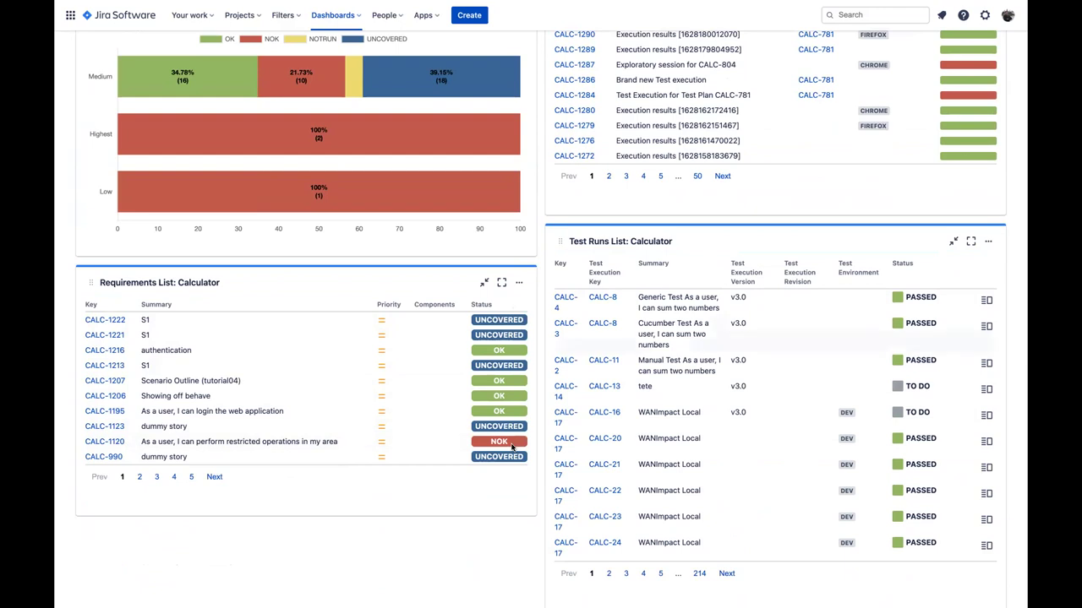
Step: Switch to the Xray presentation open in Microsoft PowerPoint
key("super+Tab")
key("super+Tab")
key("super+Tab")
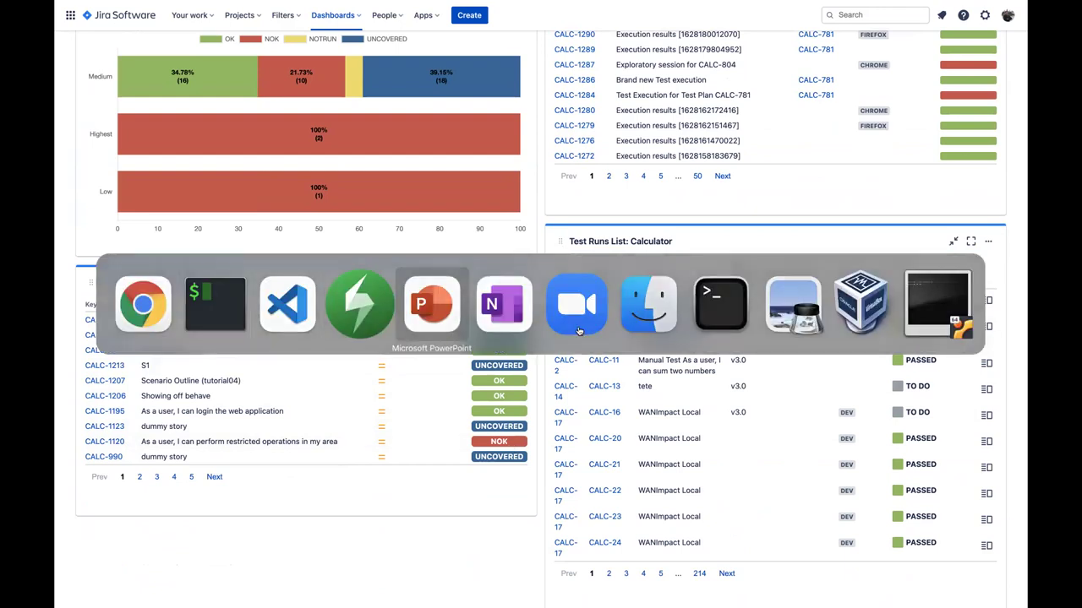
mouse_move(476, 601)
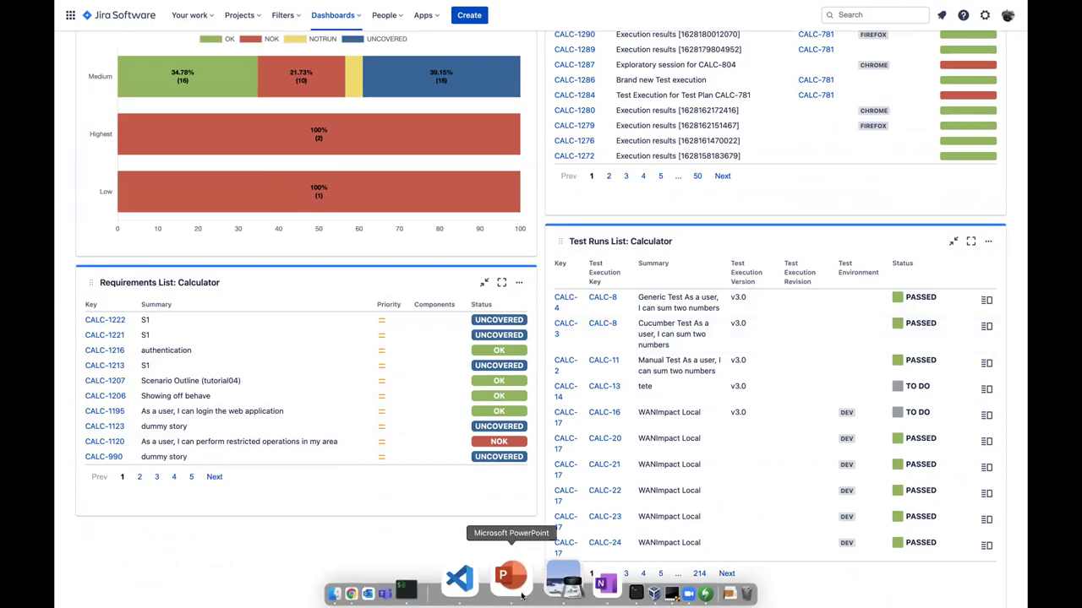
left_click(518, 598)
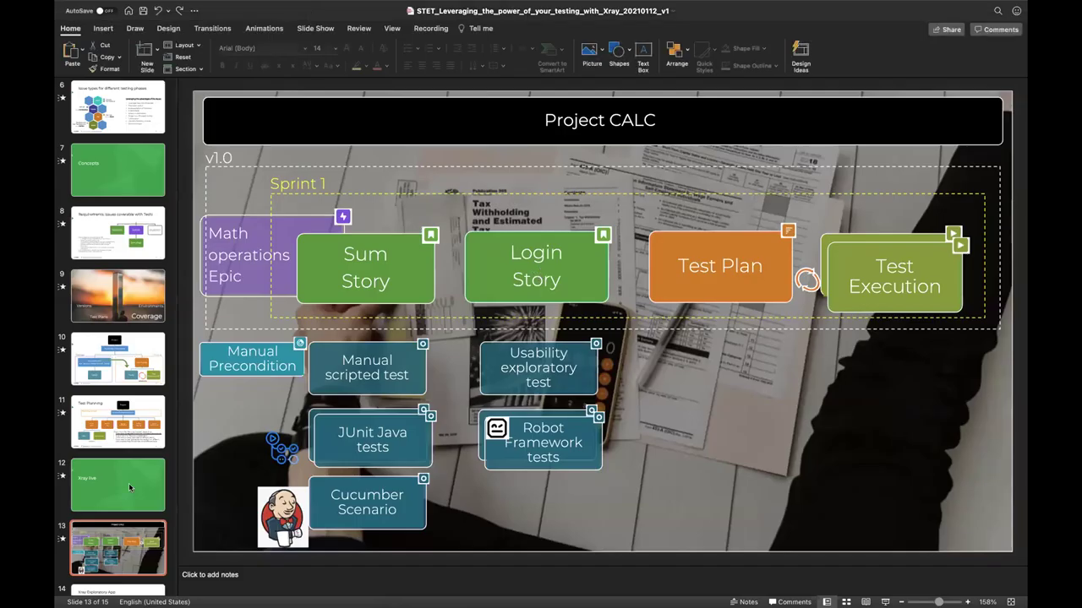
Step: Start the slide show from the Project CALC slide and advance through its animation to the Xray Exploratory App slide
left_click(886, 600)
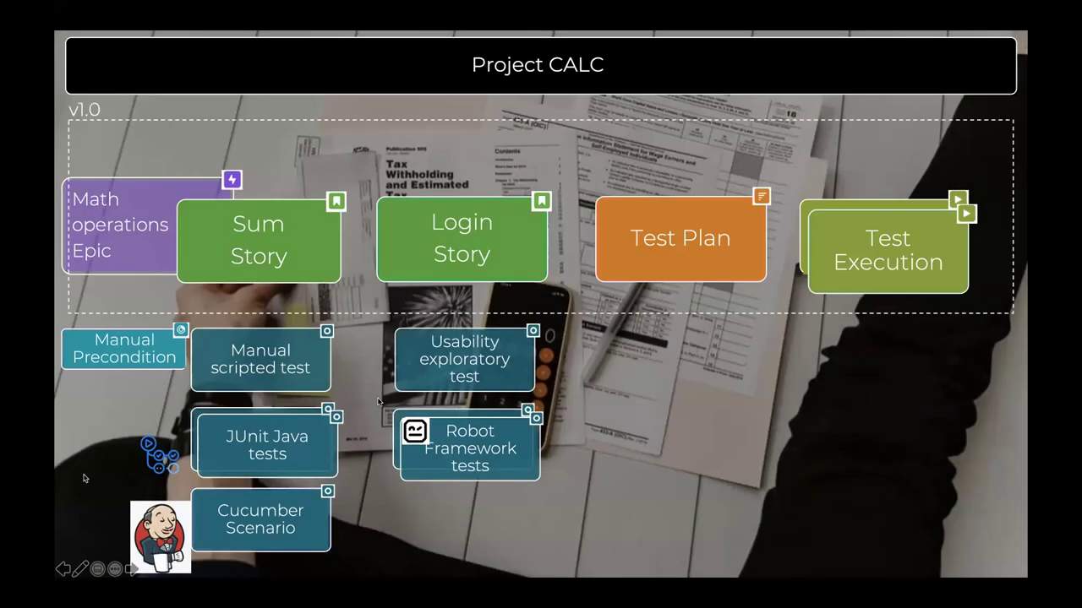
left_click(493, 392)
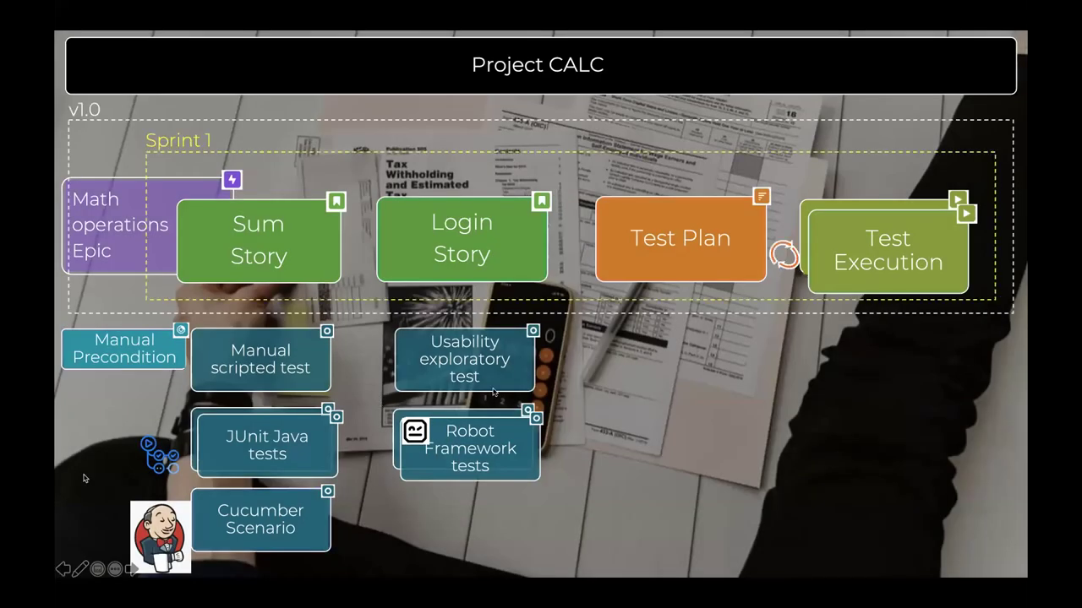
left_click(494, 392)
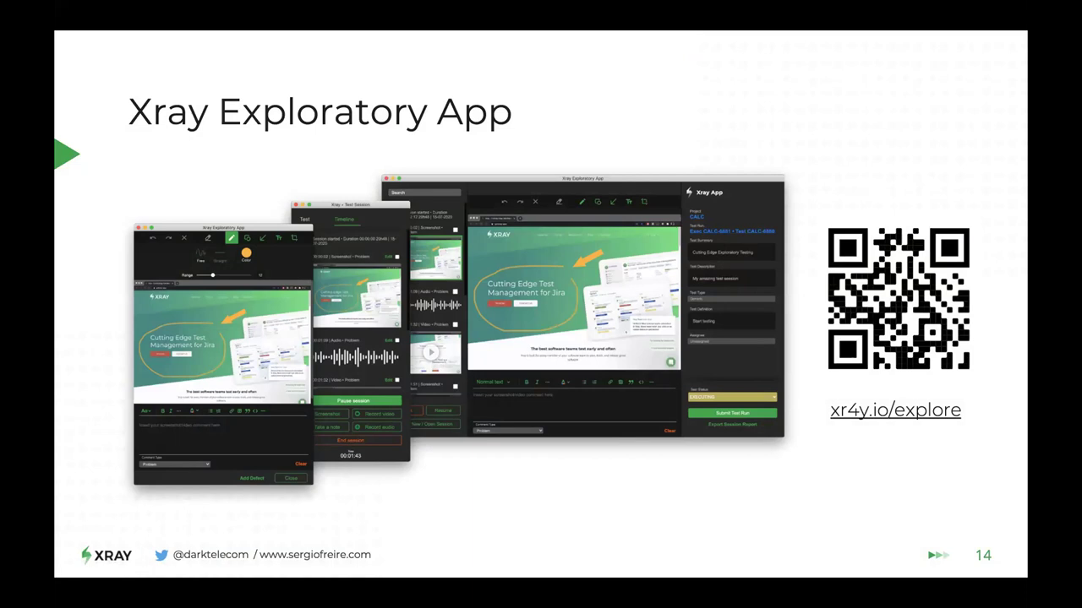